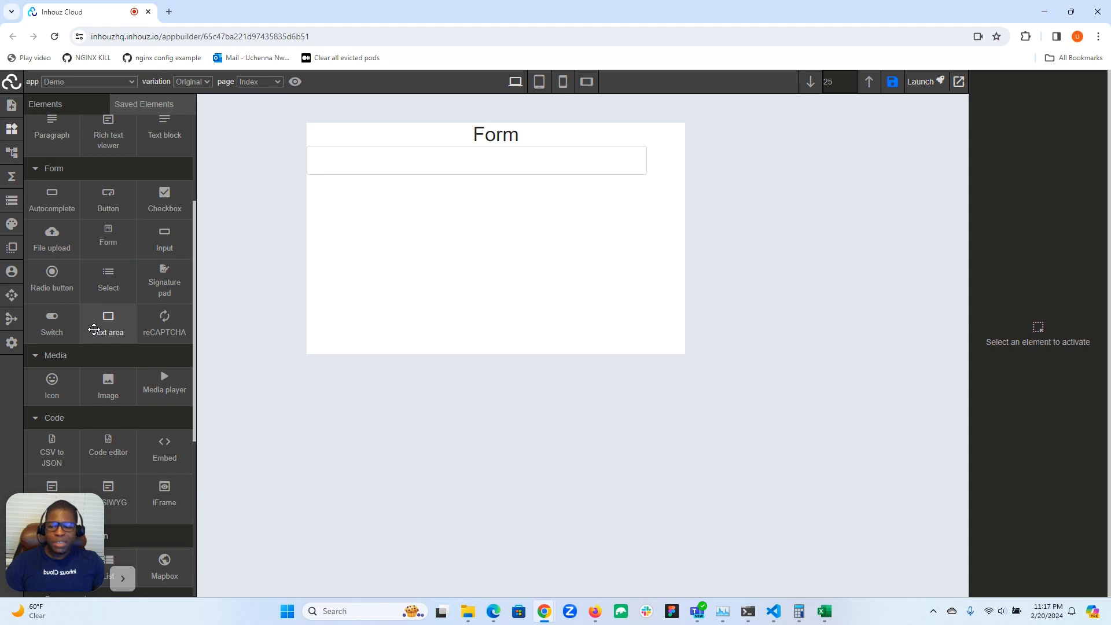
Add a text area below the form's input field and set the input field's top margin to 20 px
drag(94, 330, 426, 231)
click(521, 169)
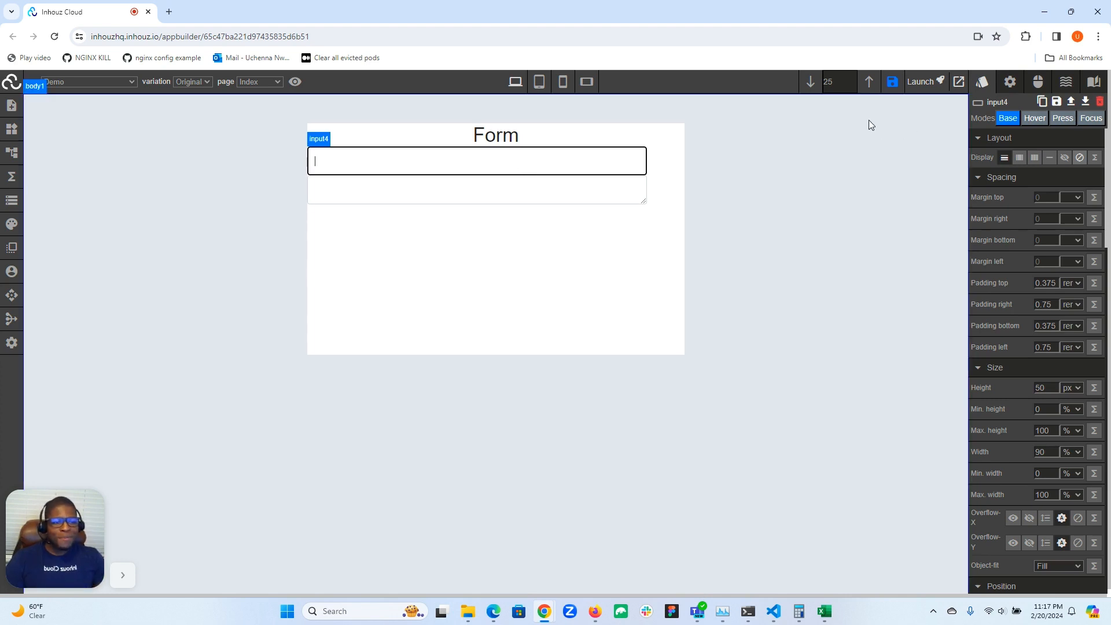
click(1042, 196)
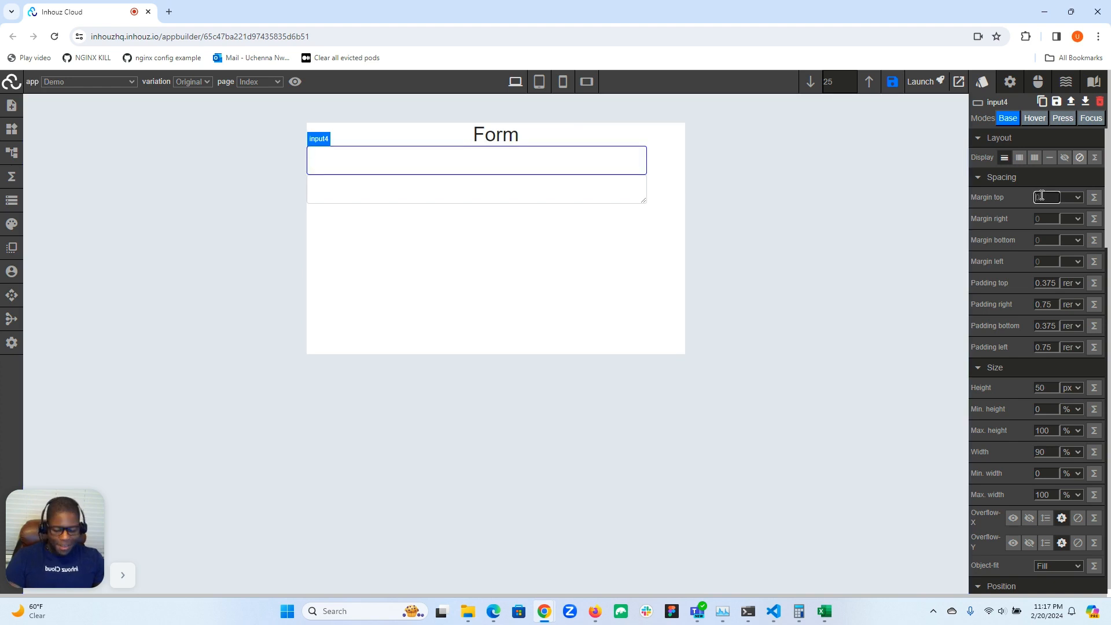
text(20)
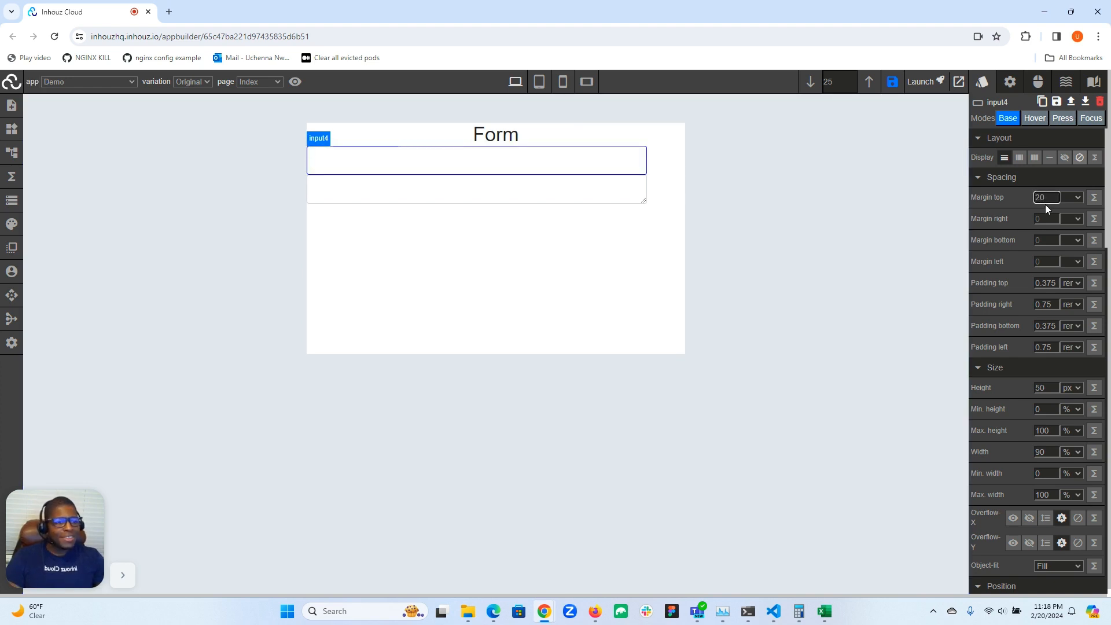
click(1079, 198)
click(1065, 220)
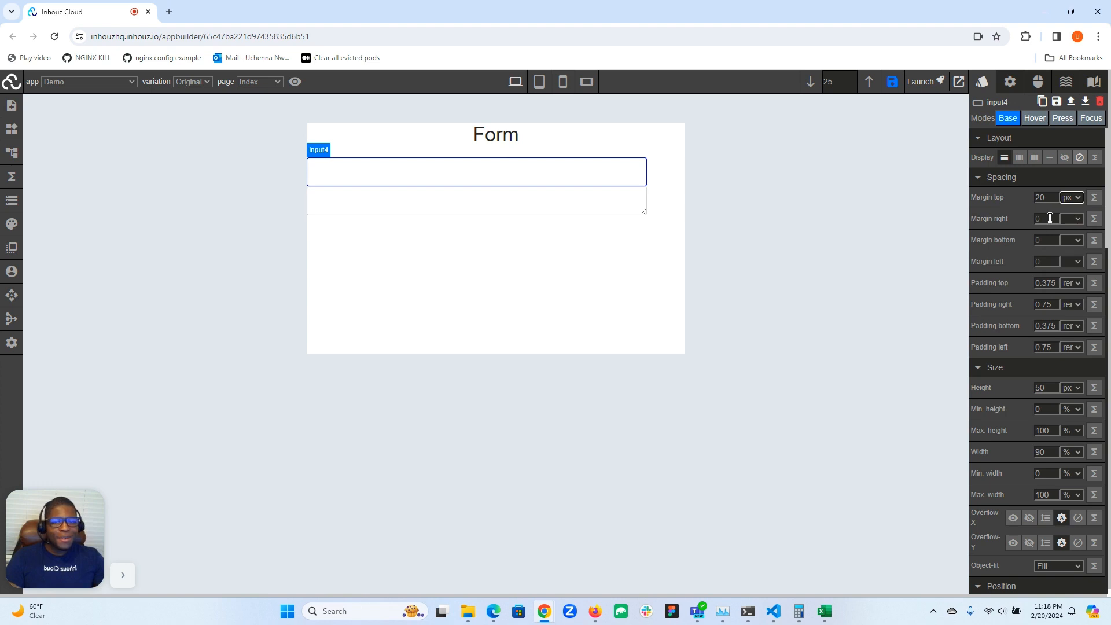
Set the input field's right and left margins to auto and its bottom margin to 20 px
text(auto)
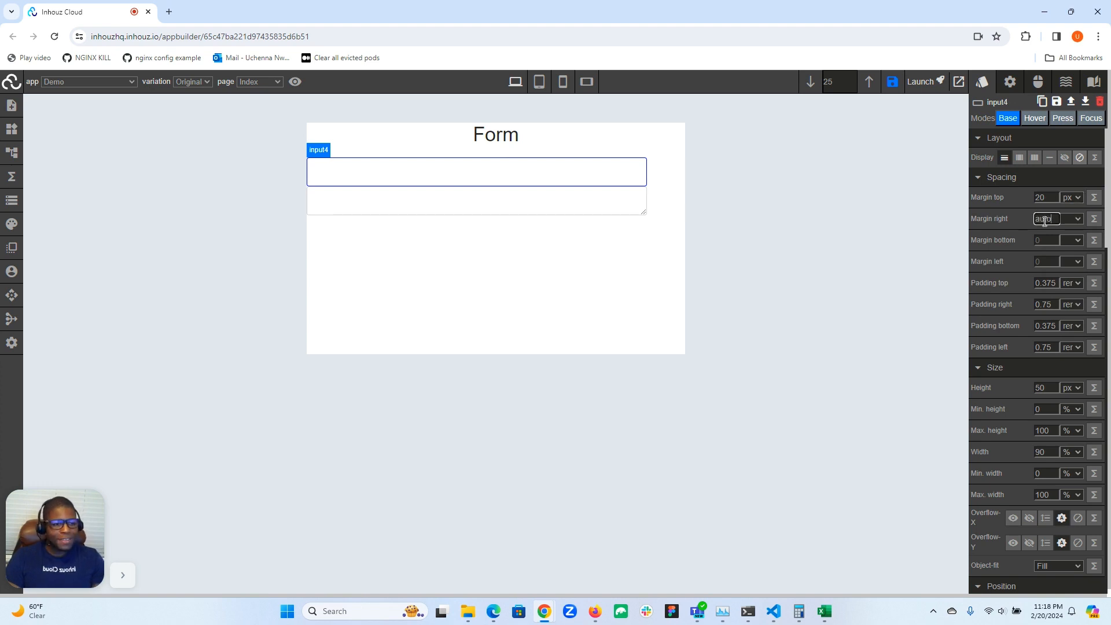
click(1046, 240)
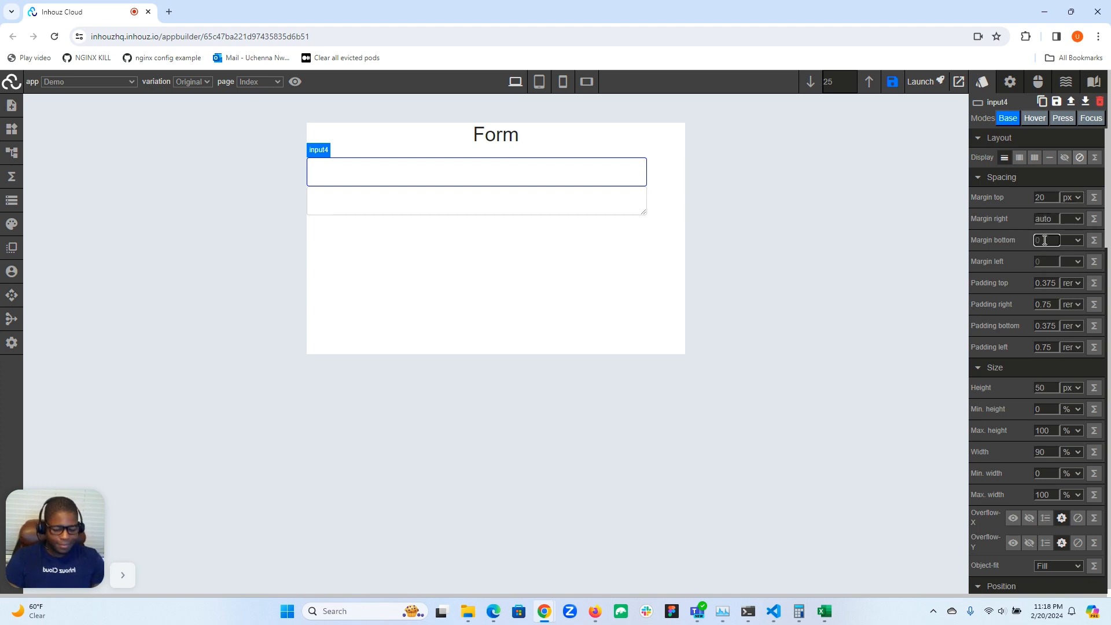
text(20)
click(1067, 241)
click(1067, 262)
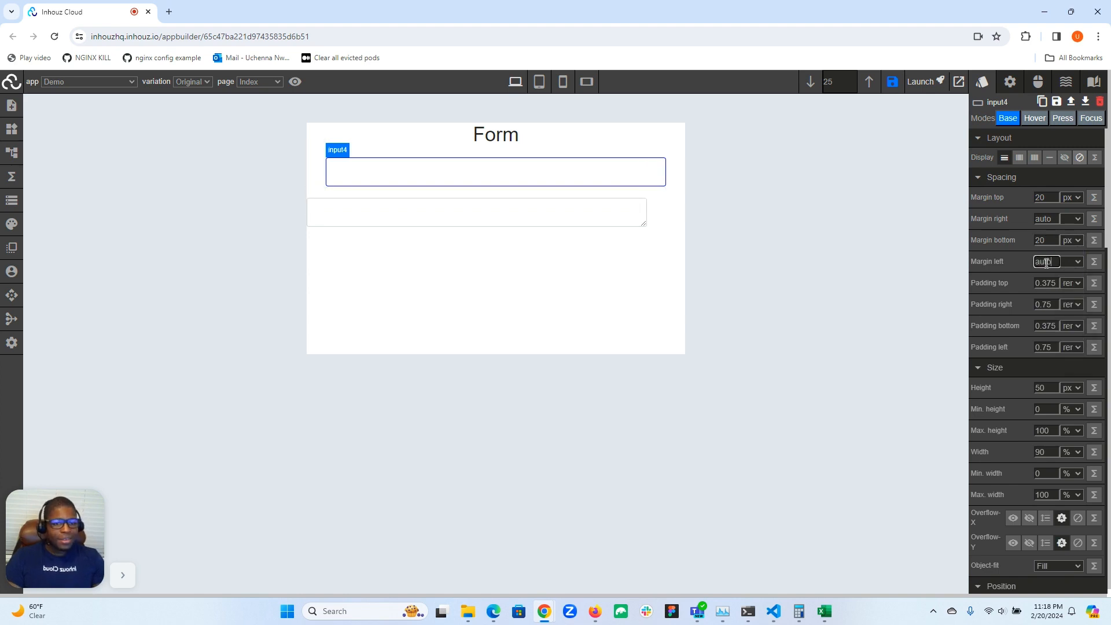
Center the text area by setting its right and left margins to auto
click(602, 213)
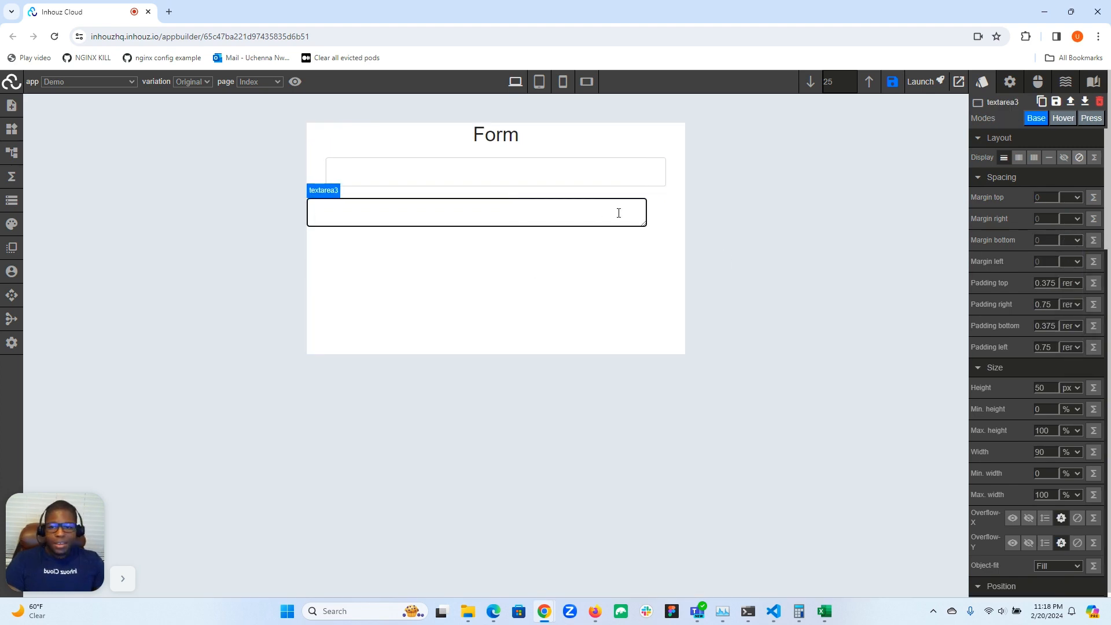
click(1049, 219)
text(auto)
click(1054, 263)
text(auto)
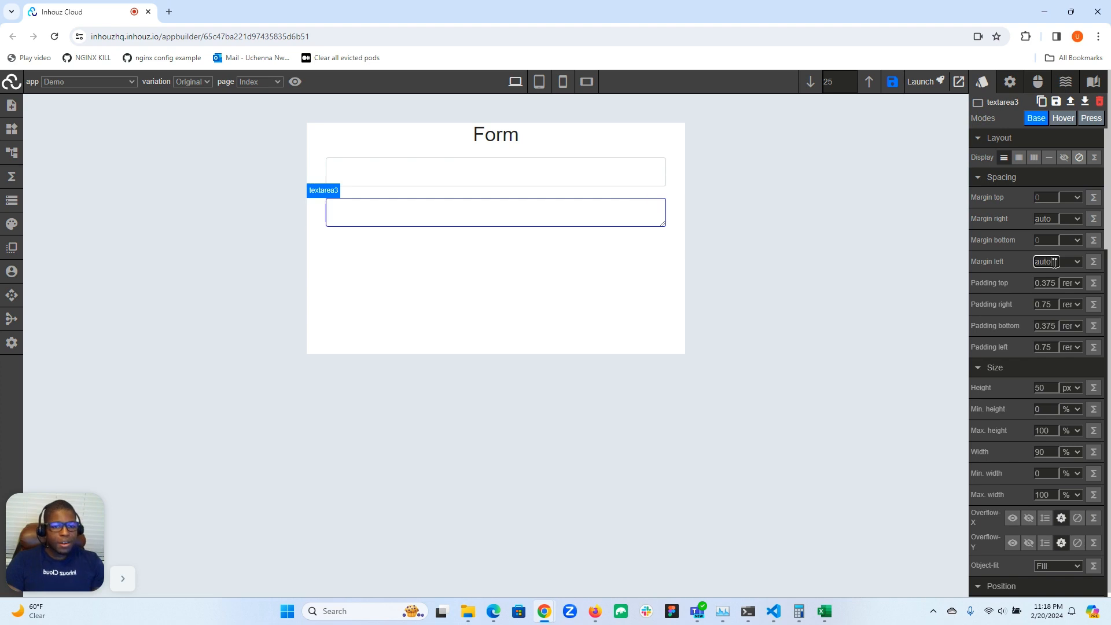
Examine the input field's attributes, opening the appDataField value in its expanded editor and closing it without changes
click(411, 177)
click(408, 210)
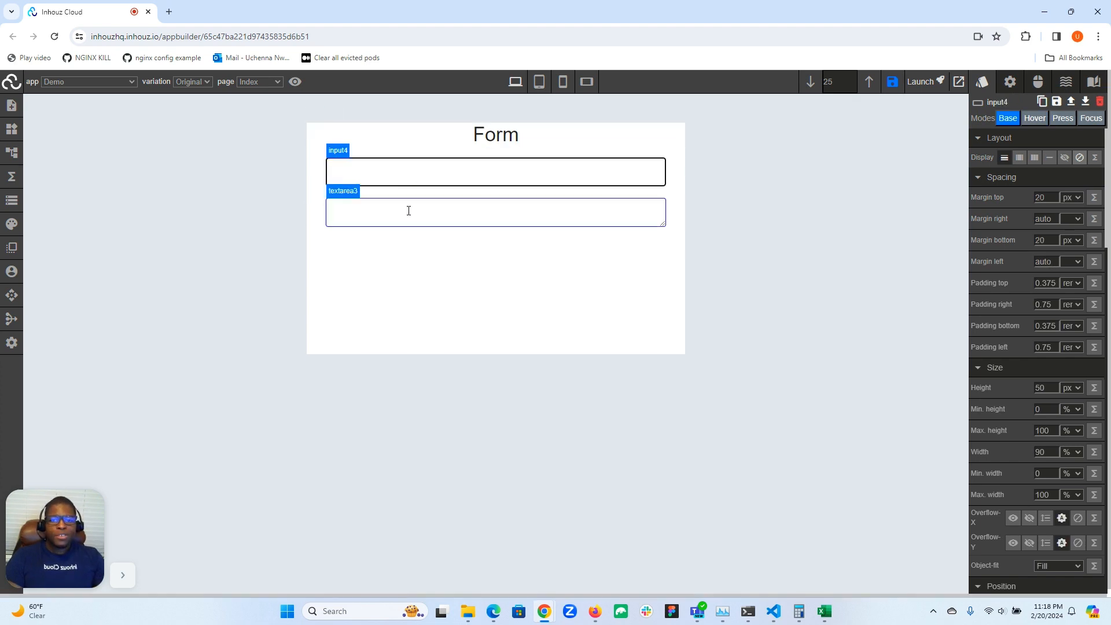
click(431, 183)
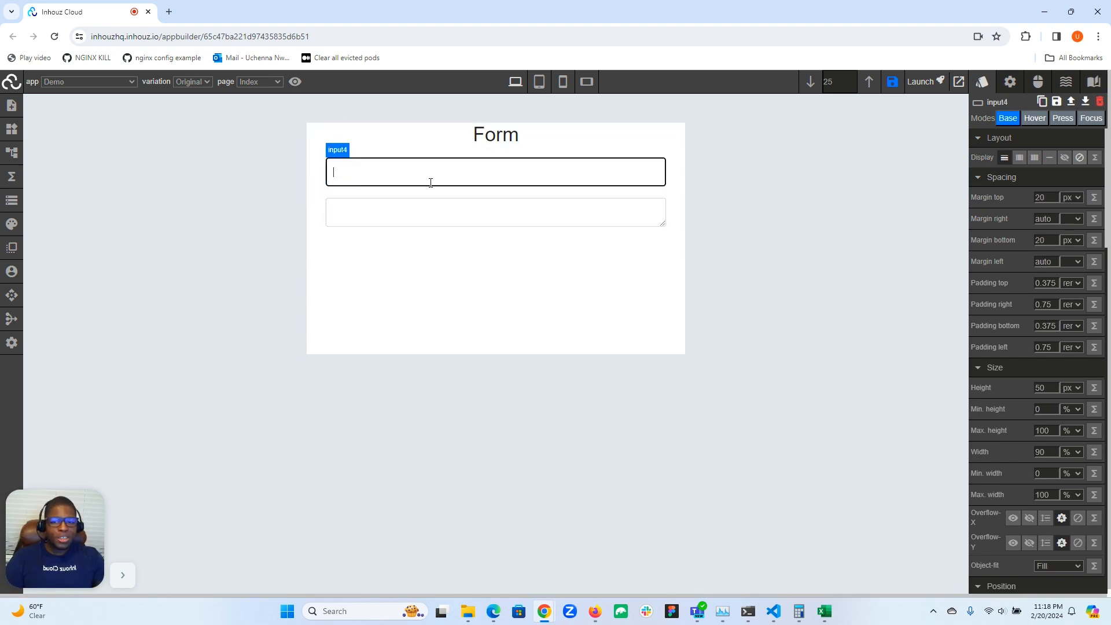
click(1010, 83)
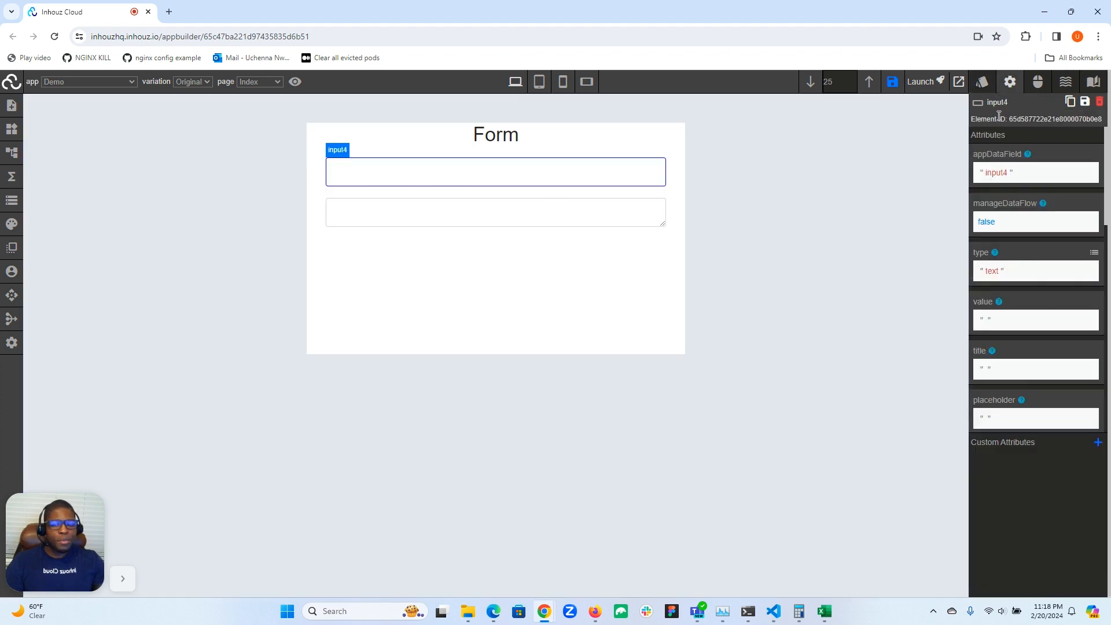
double_click(999, 155)
click(1042, 156)
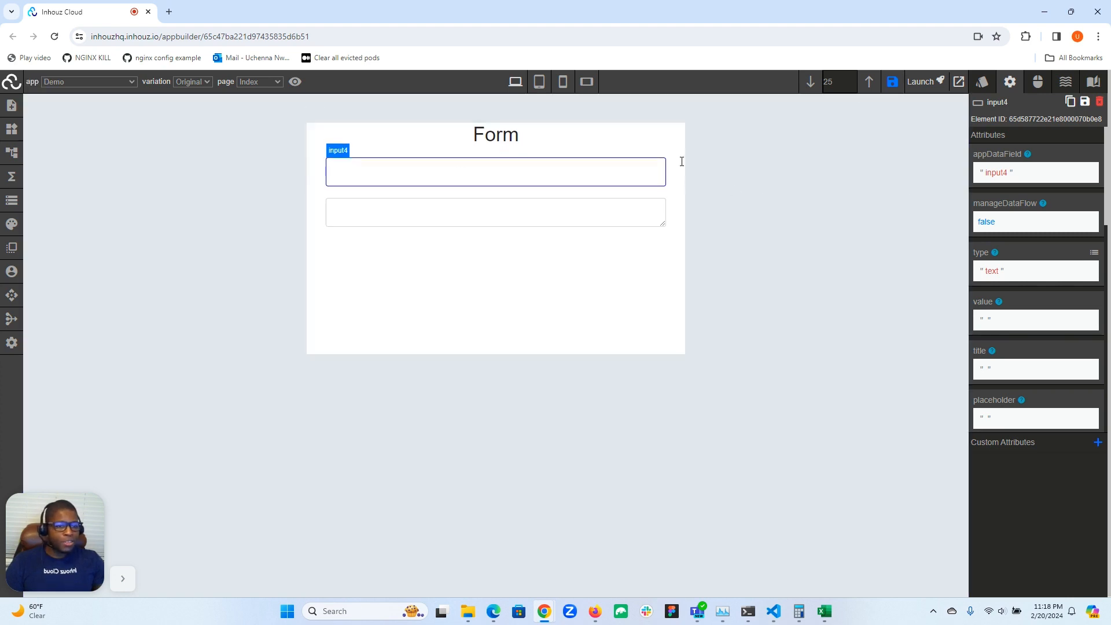
click(1002, 178)
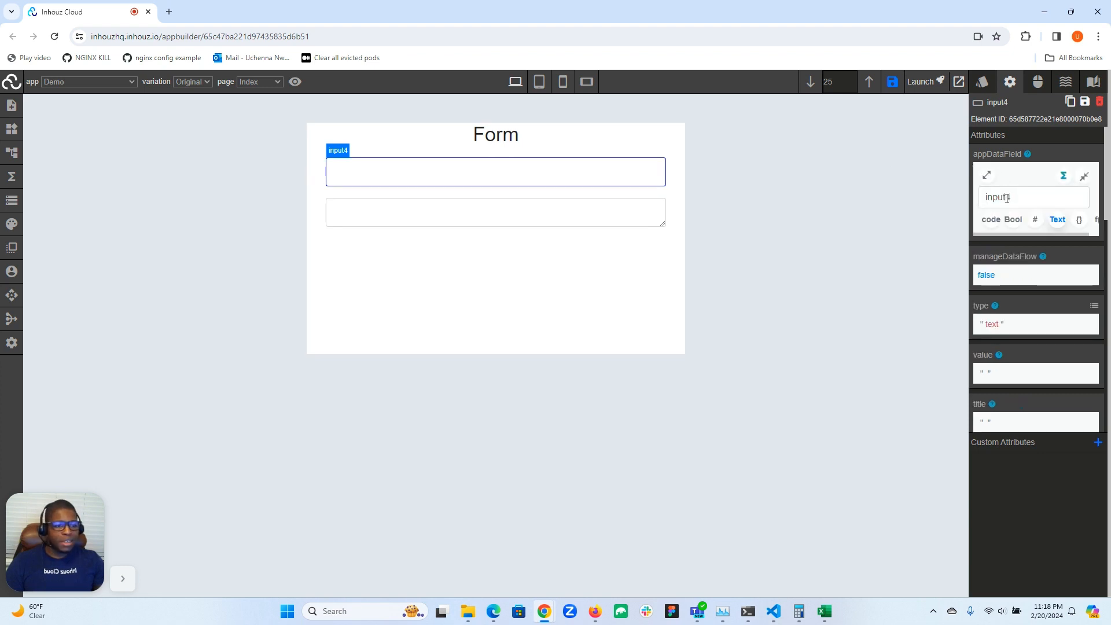
click(987, 175)
click(1093, 93)
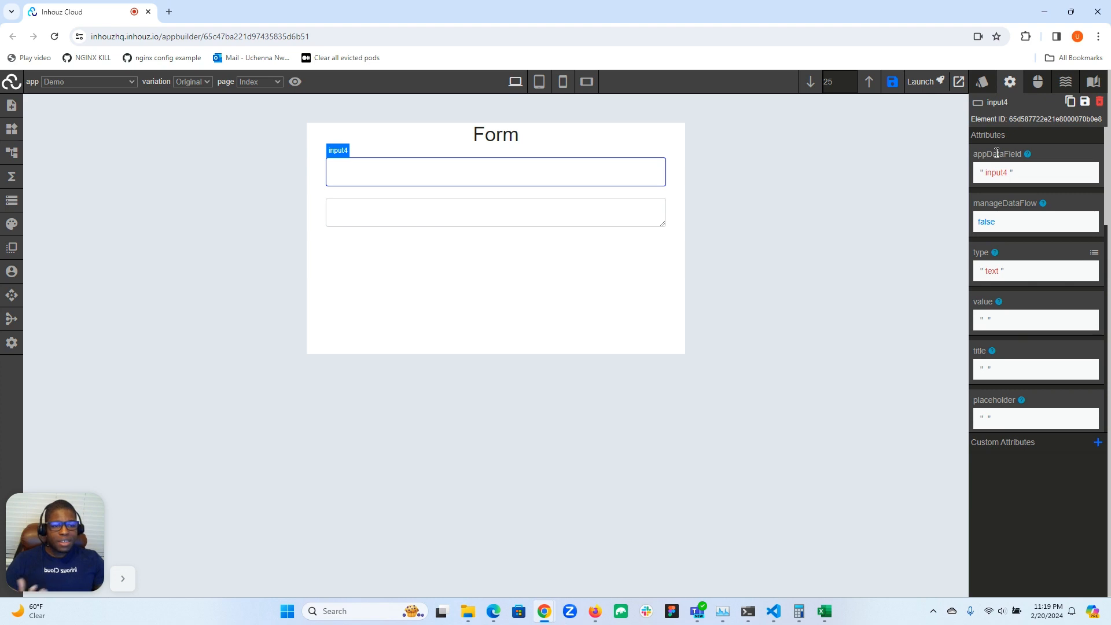
Set the input field's manageDataFlow attribute to true and view the field's events
click(988, 228)
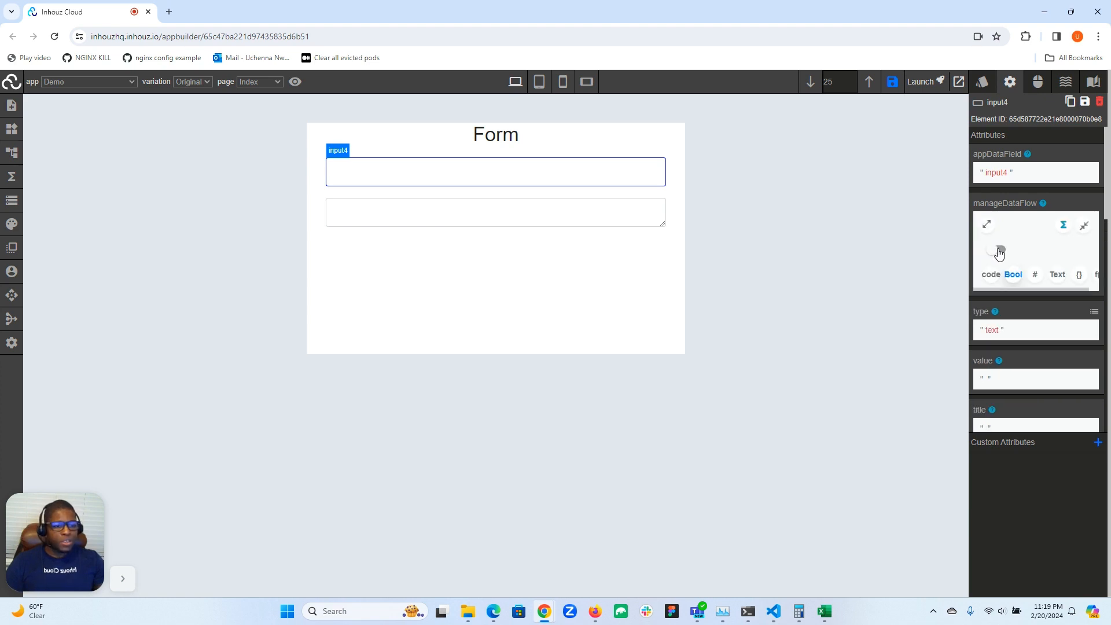
click(1001, 253)
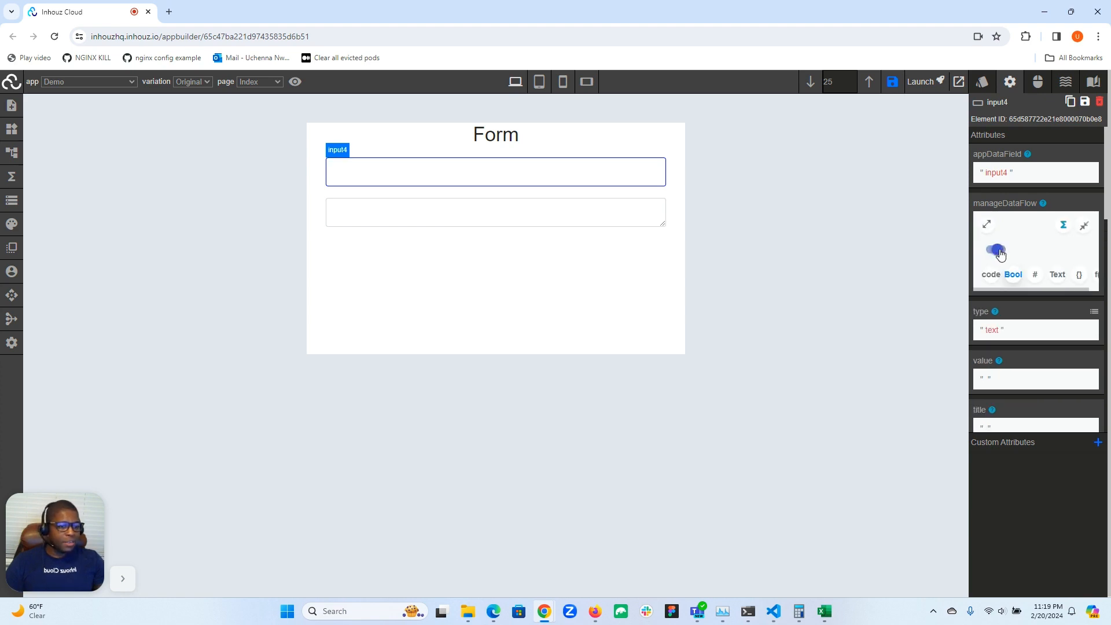
click(1084, 226)
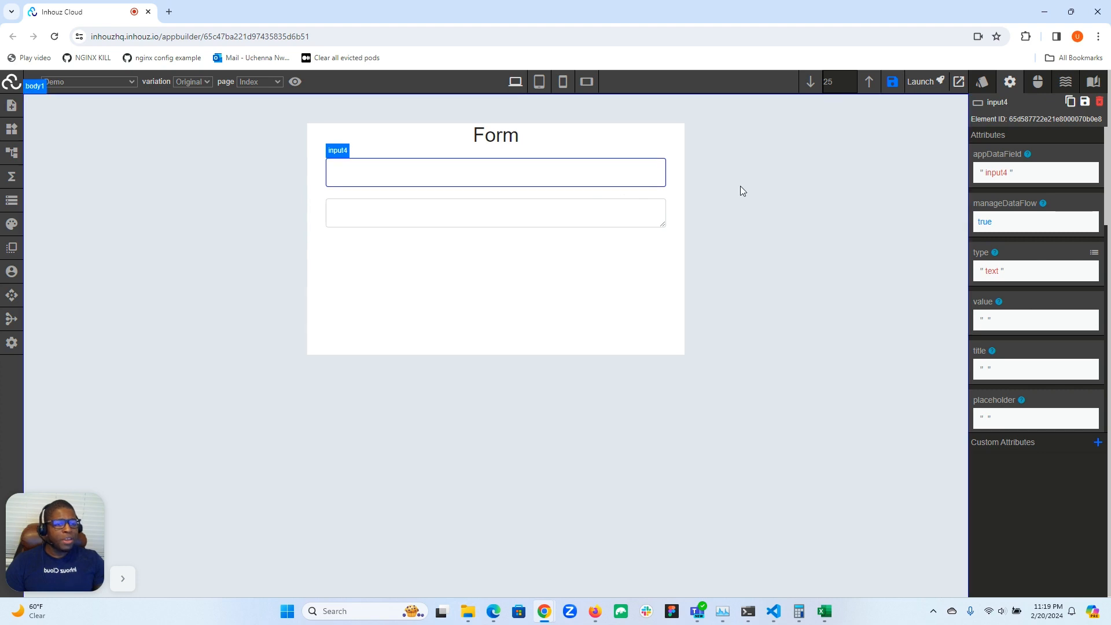
click(1038, 85)
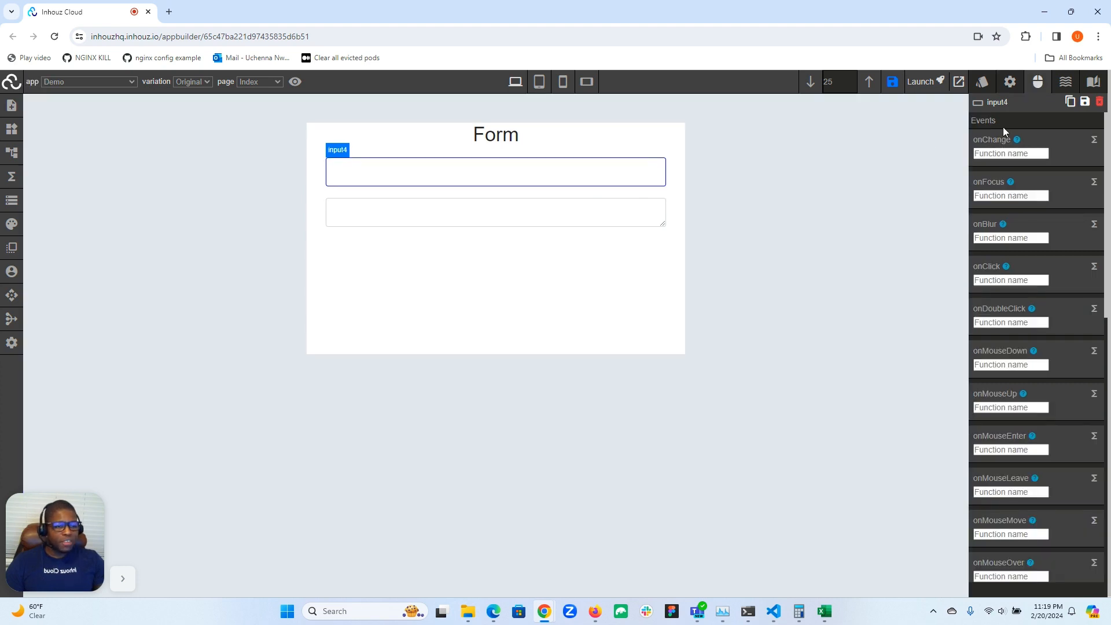
click(1012, 94)
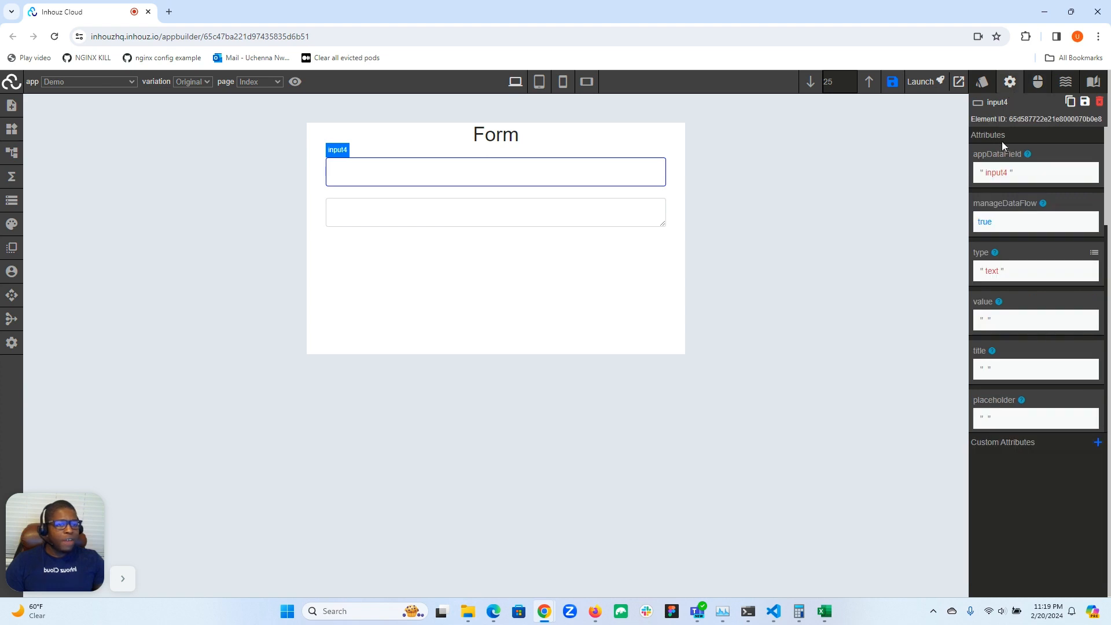
Set the input field's manageDataFlow attribute back to false
click(985, 225)
click(995, 252)
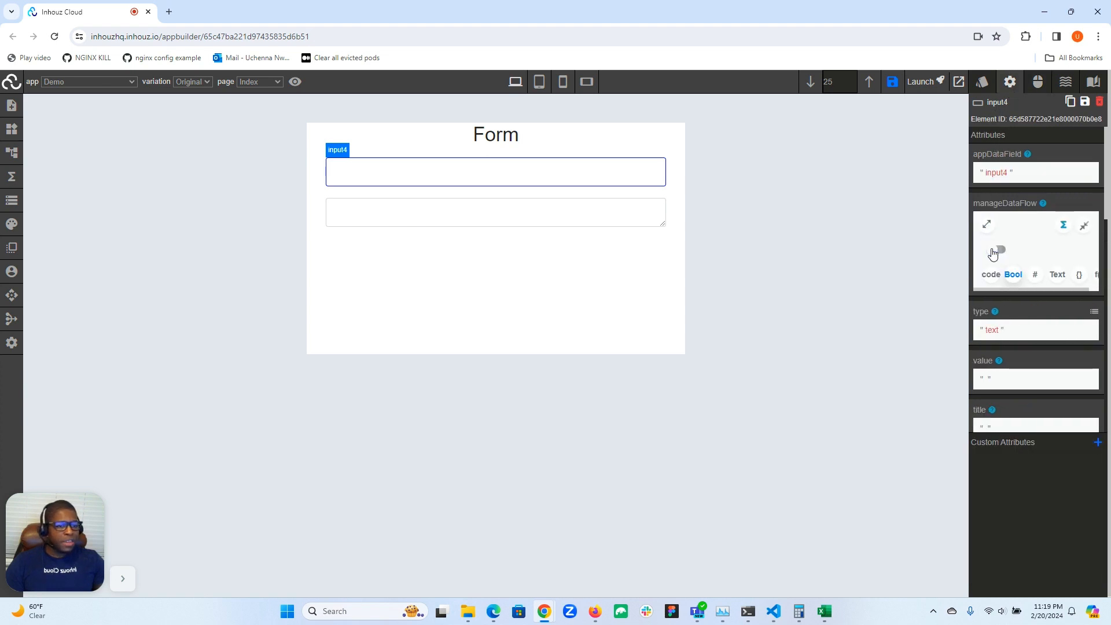
click(1084, 225)
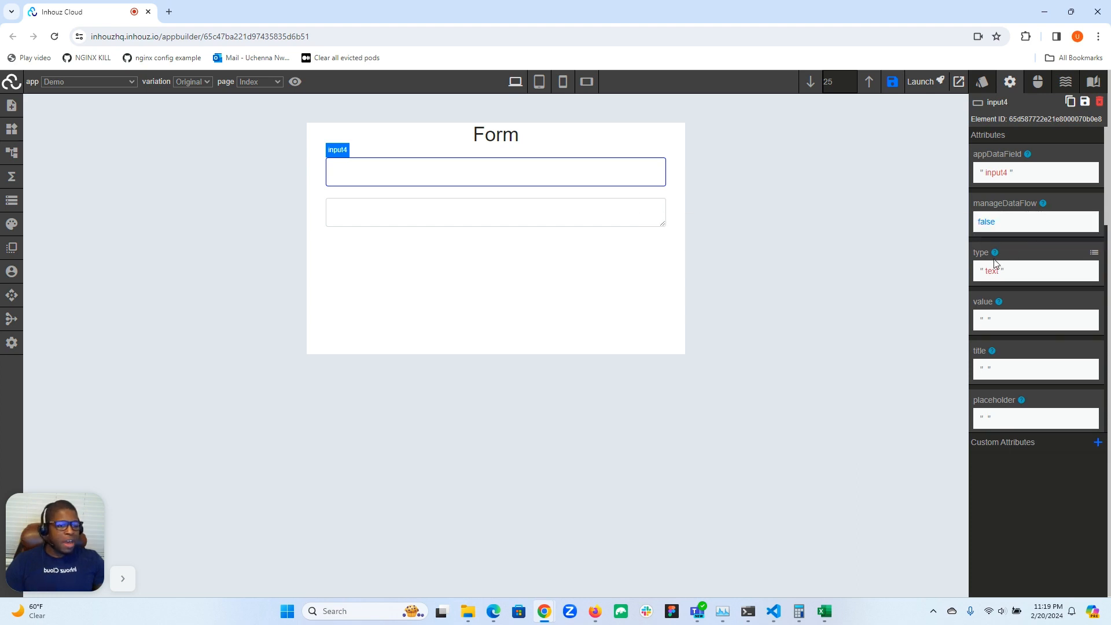
Compare the text area's attributes with the input field's, and set the input field's type to Number
click(527, 214)
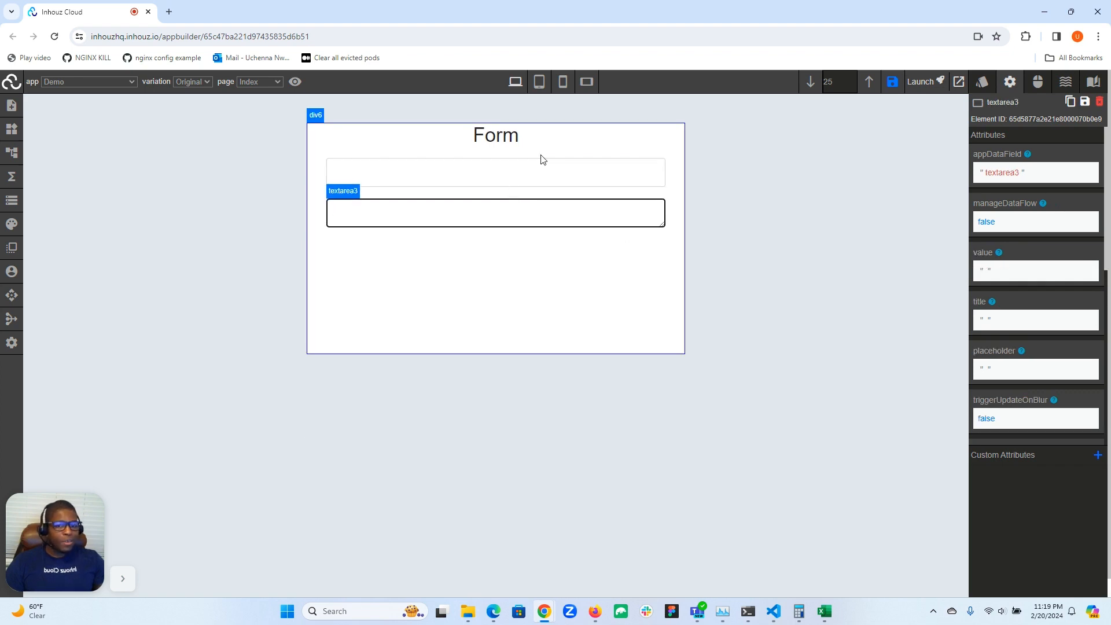
click(530, 168)
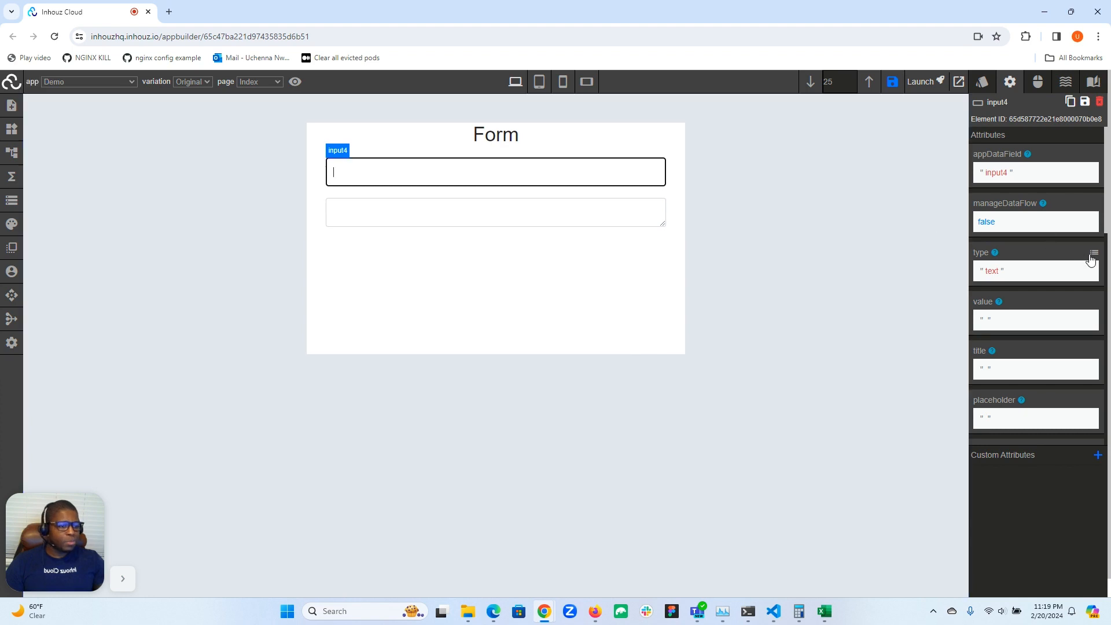
click(1095, 255)
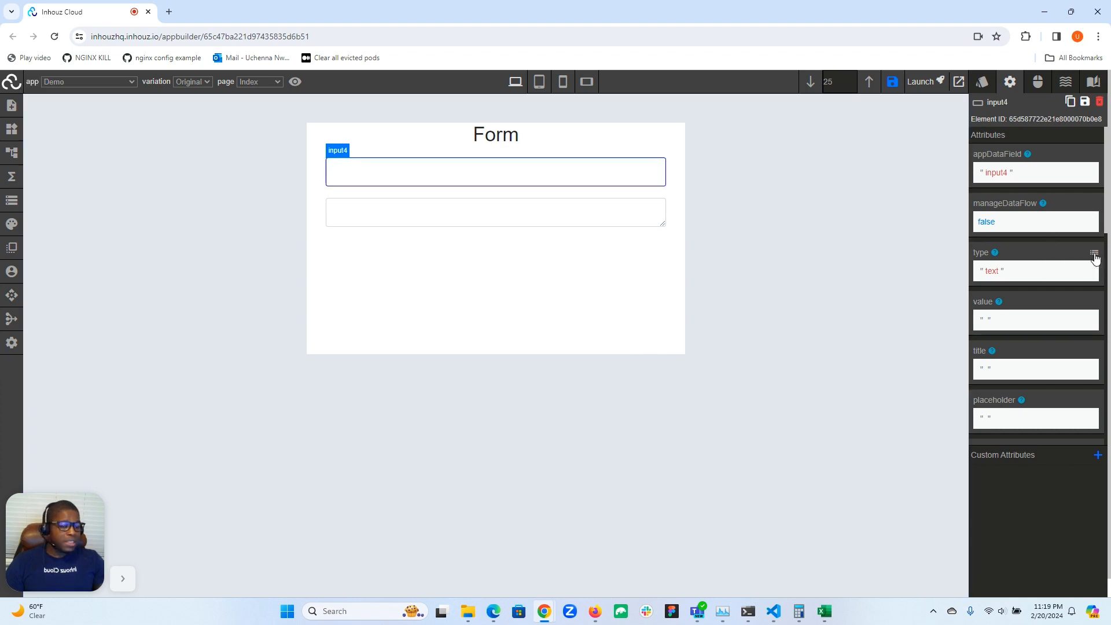
click(1008, 267)
click(1003, 289)
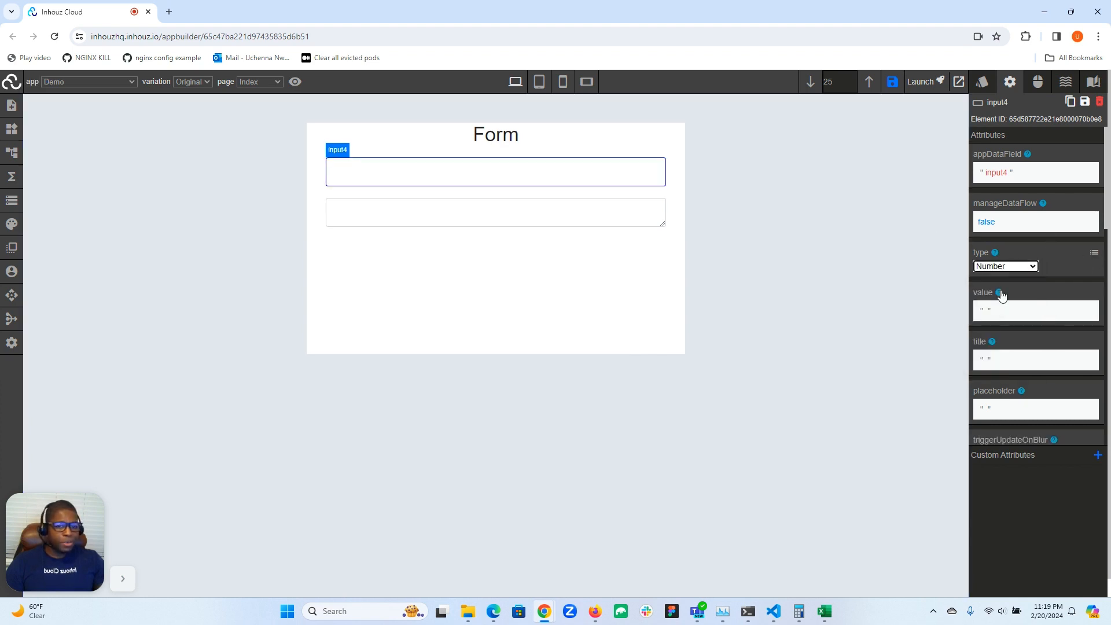
click(615, 166)
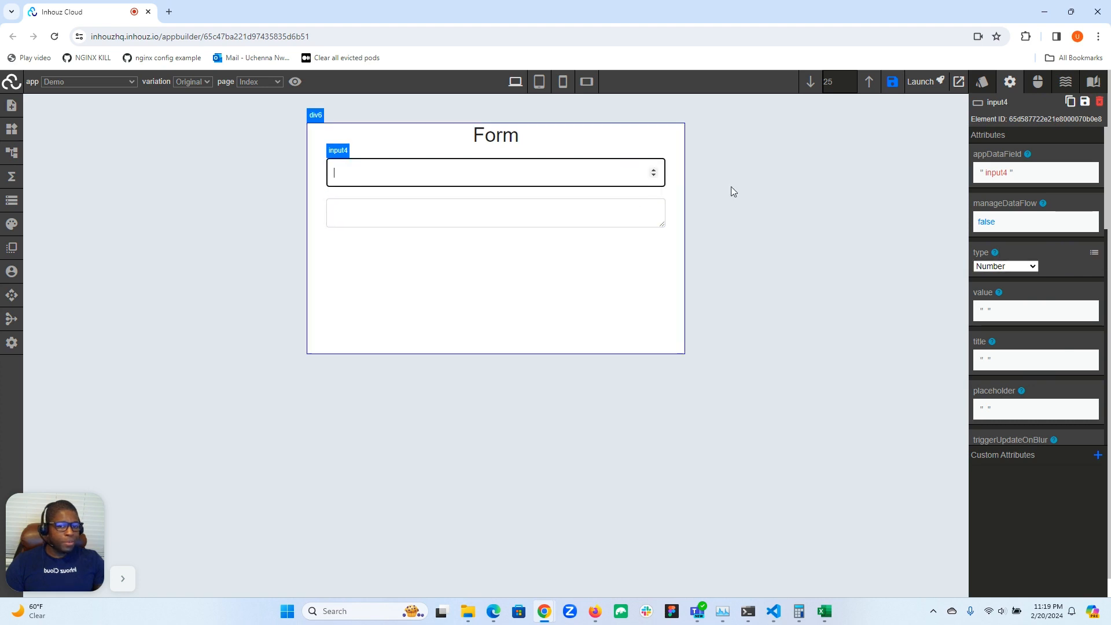
Change the input field's type to Date and open its date picker
click(1013, 266)
click(992, 299)
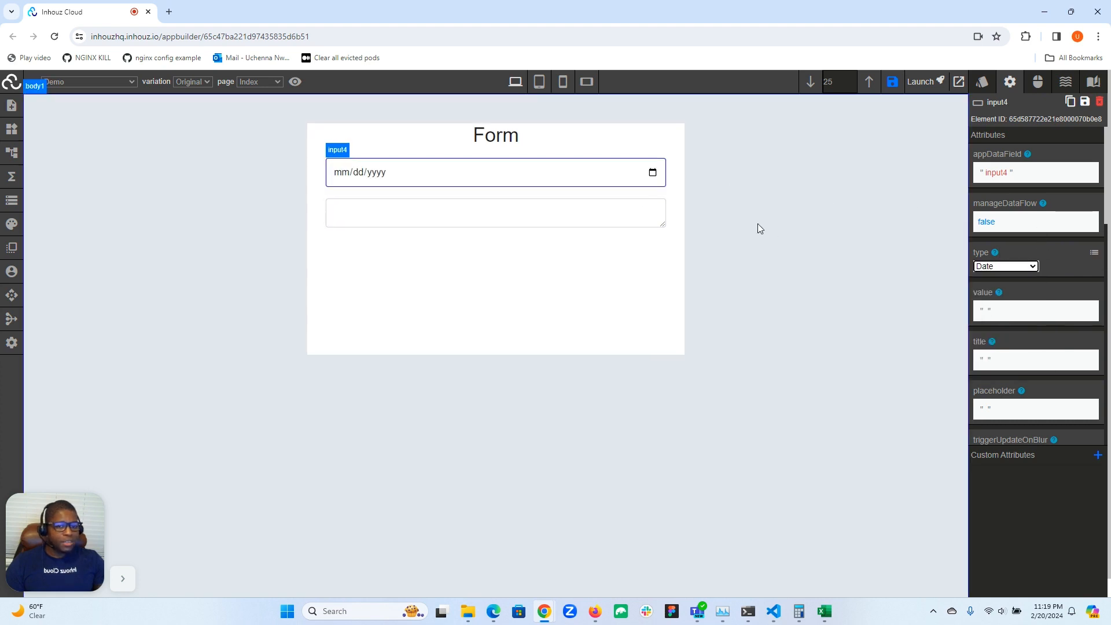
click(653, 172)
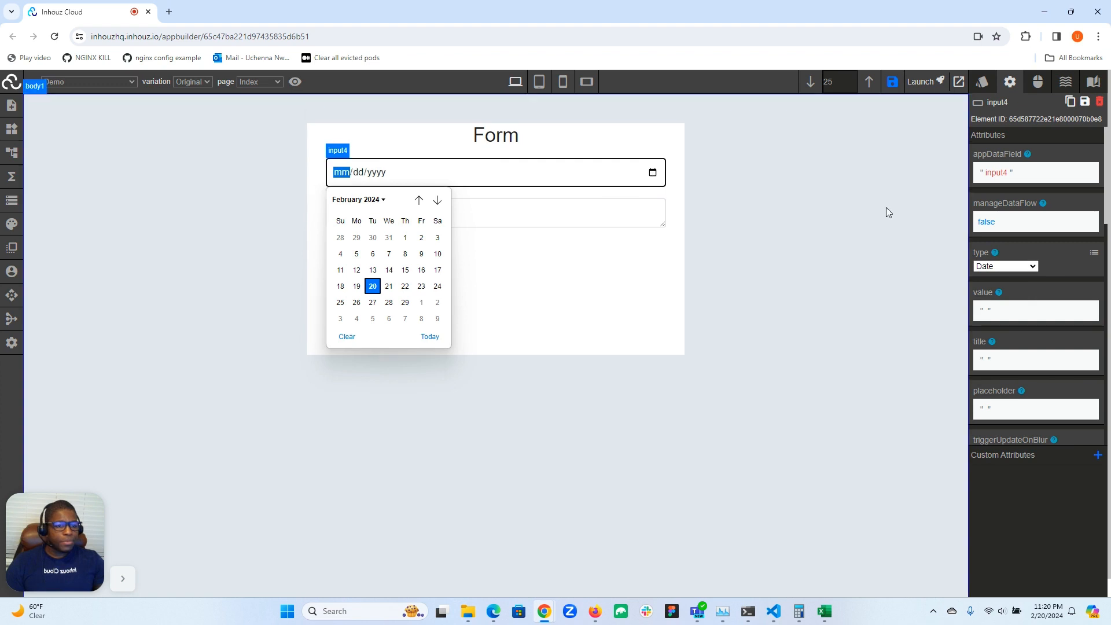
Try the Color type on the input field, followed by the Email type
click(1013, 267)
click(1007, 311)
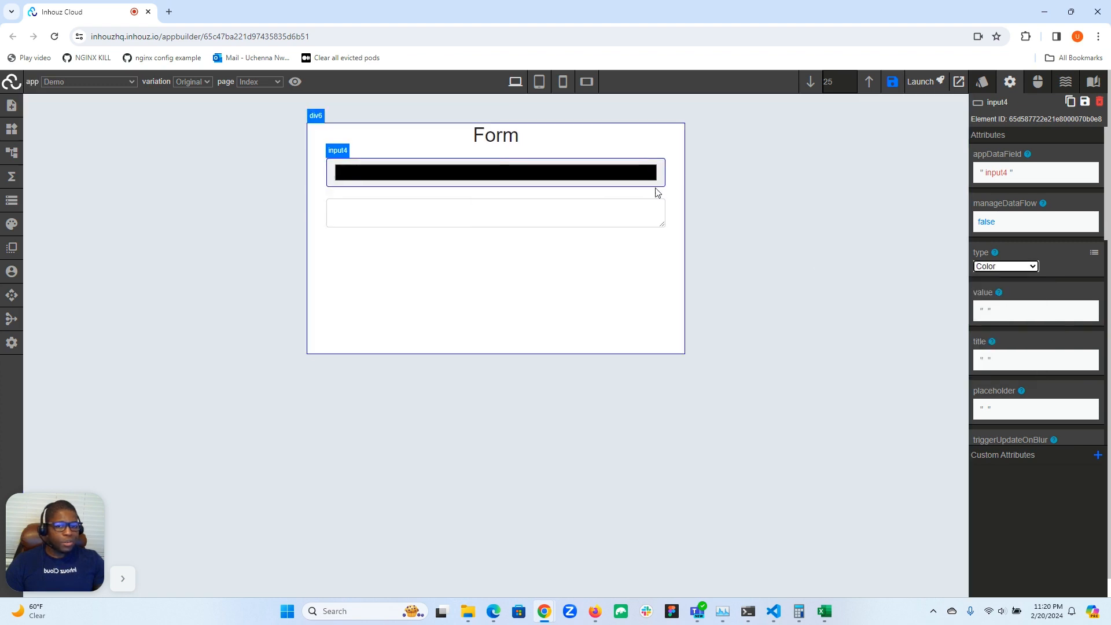
click(612, 177)
click(1006, 266)
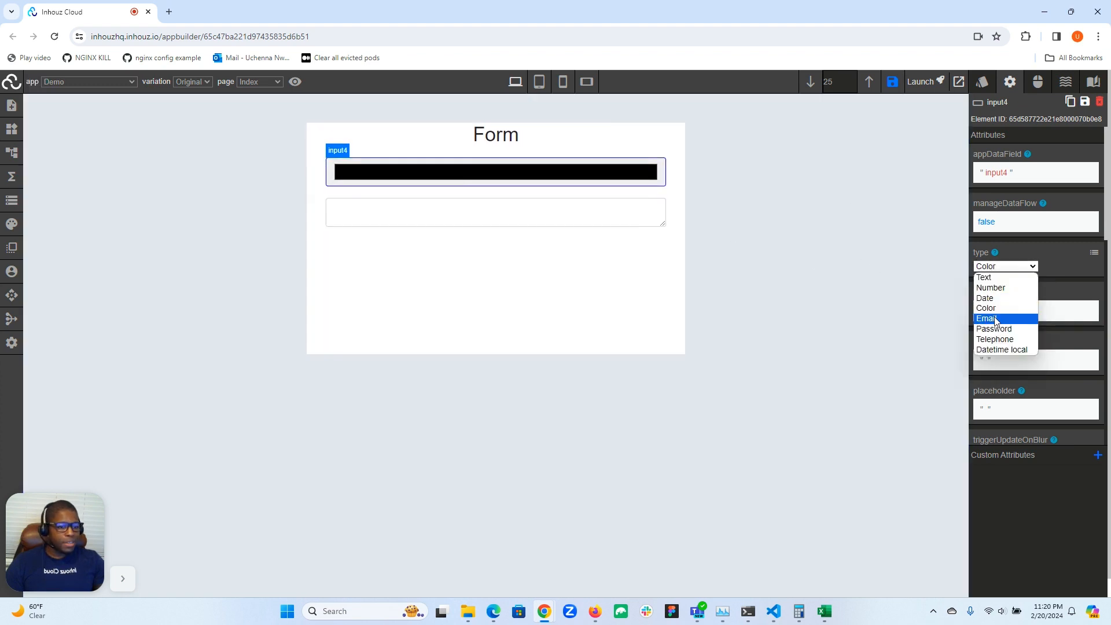
click(991, 314)
Change the input field's type to Password and enter a sample password in the field
click(1000, 268)
click(978, 321)
click(588, 172)
text(•••••)
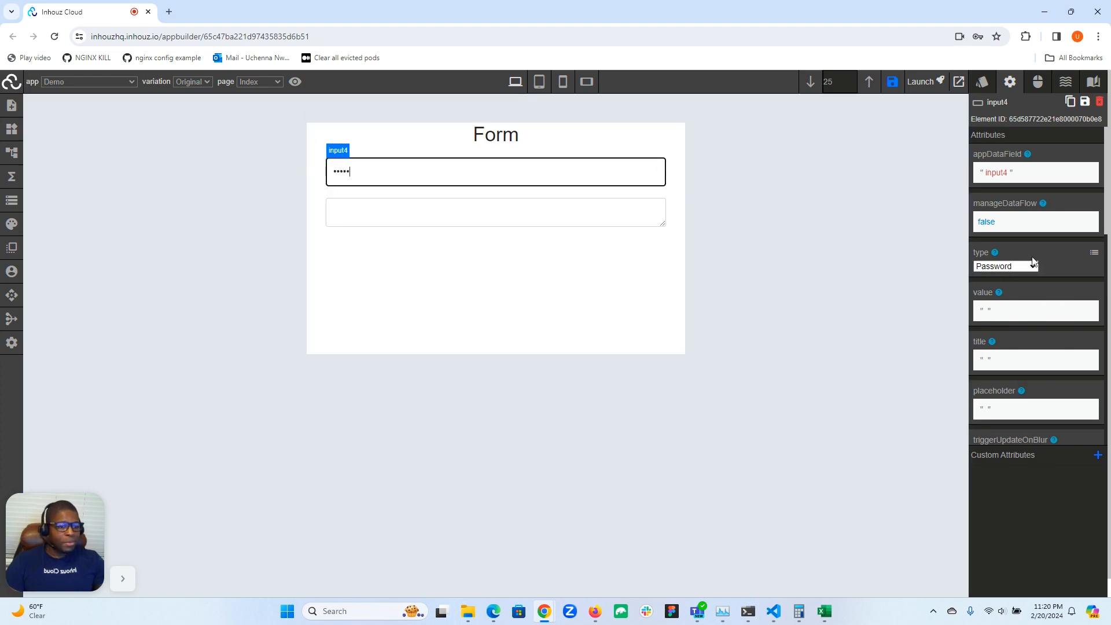
Change the input field's type to Telephone
click(1033, 266)
click(1010, 339)
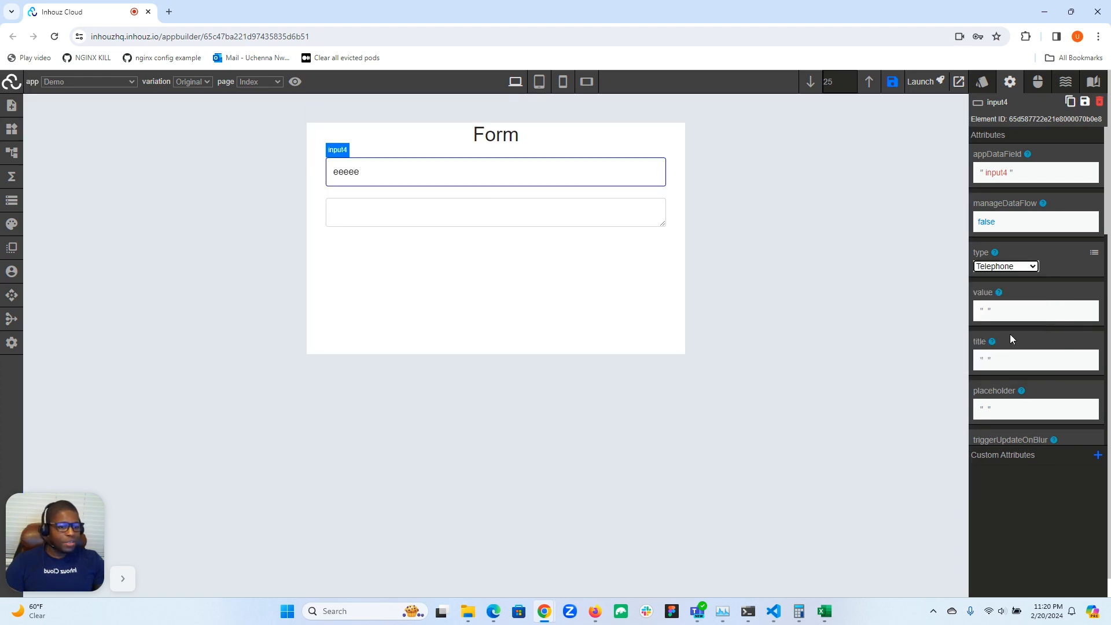
Set the input field's type to Datetime local and open its date and time picker
click(1017, 268)
click(1009, 350)
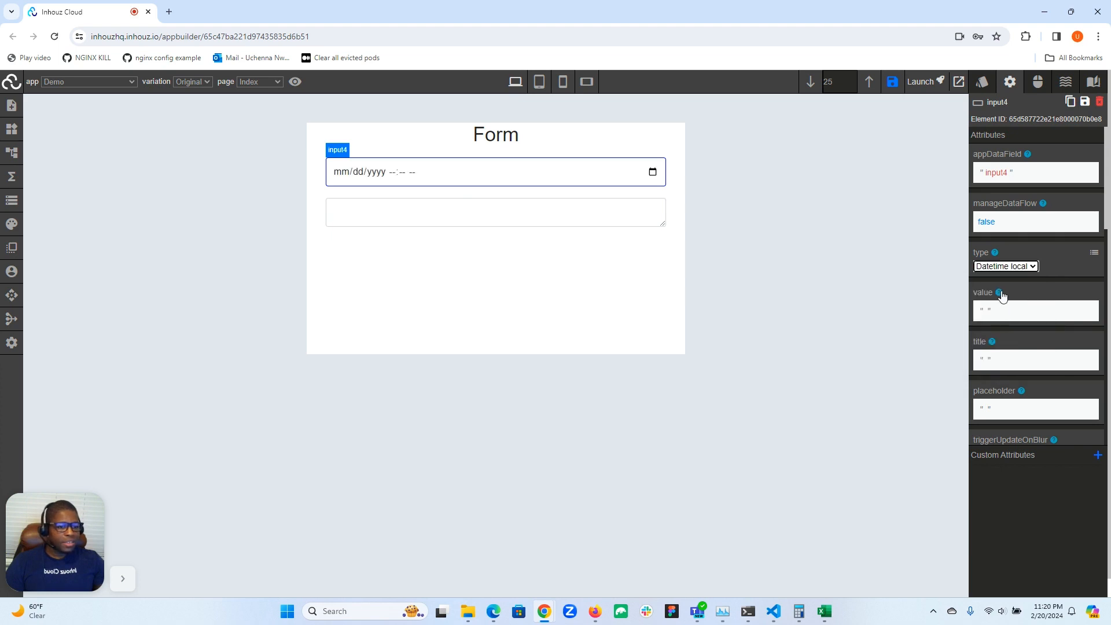
click(651, 174)
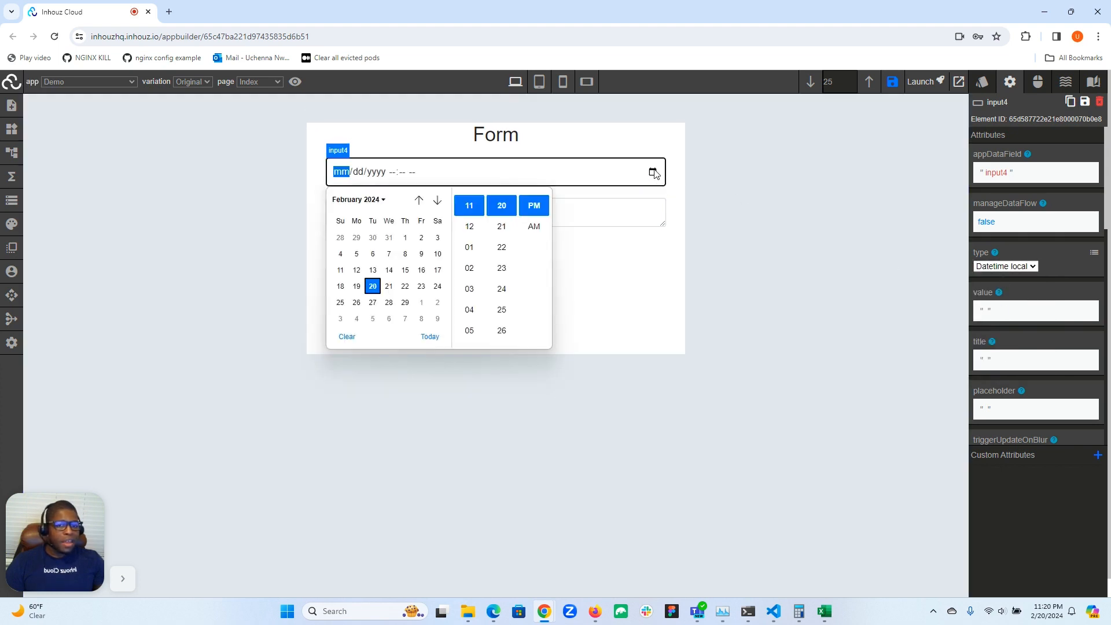
Check the type attribute's expression editor, close it, and set the input field's type to Text
click(1094, 252)
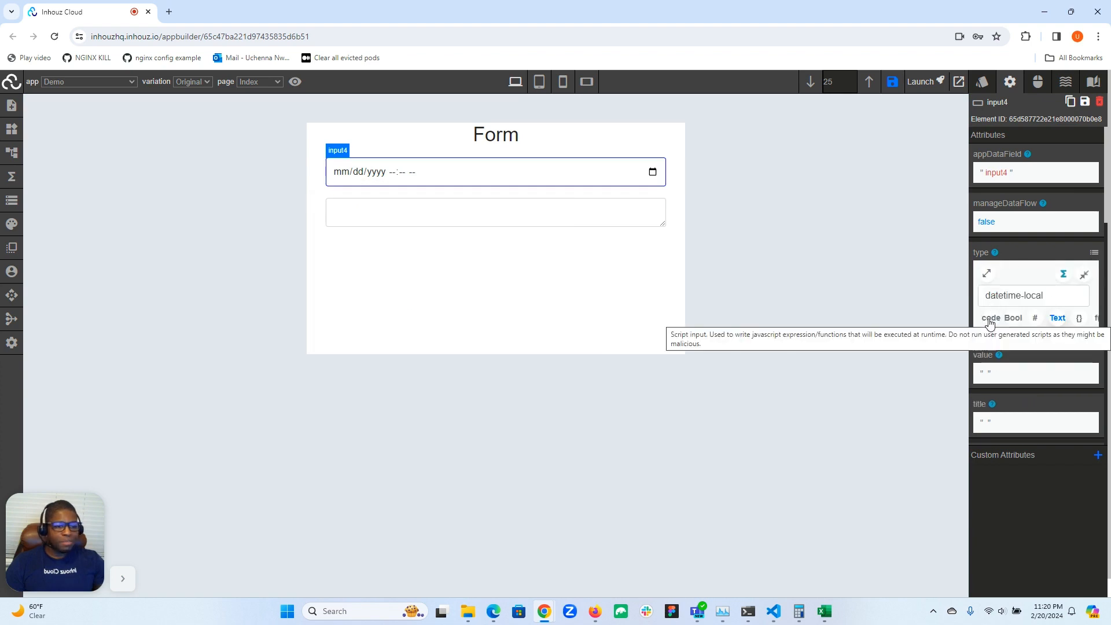
click(1085, 275)
click(1007, 267)
click(997, 279)
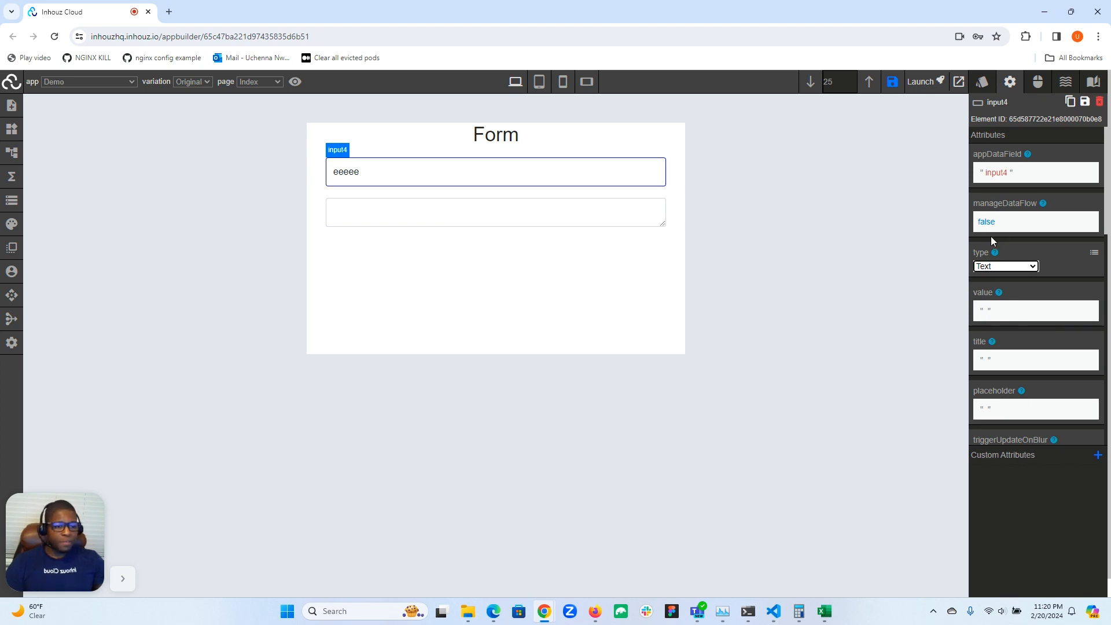
Clear the sample text from the input field and set its placeholder attribute to "Name"
scroll(995, 257, down, 2)
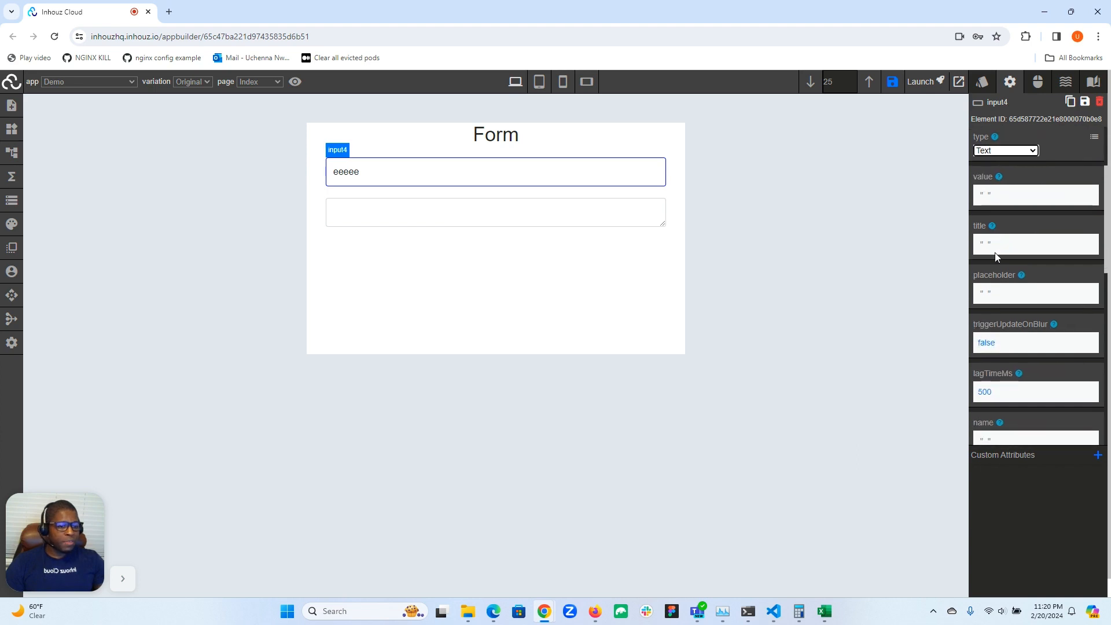
click(982, 244)
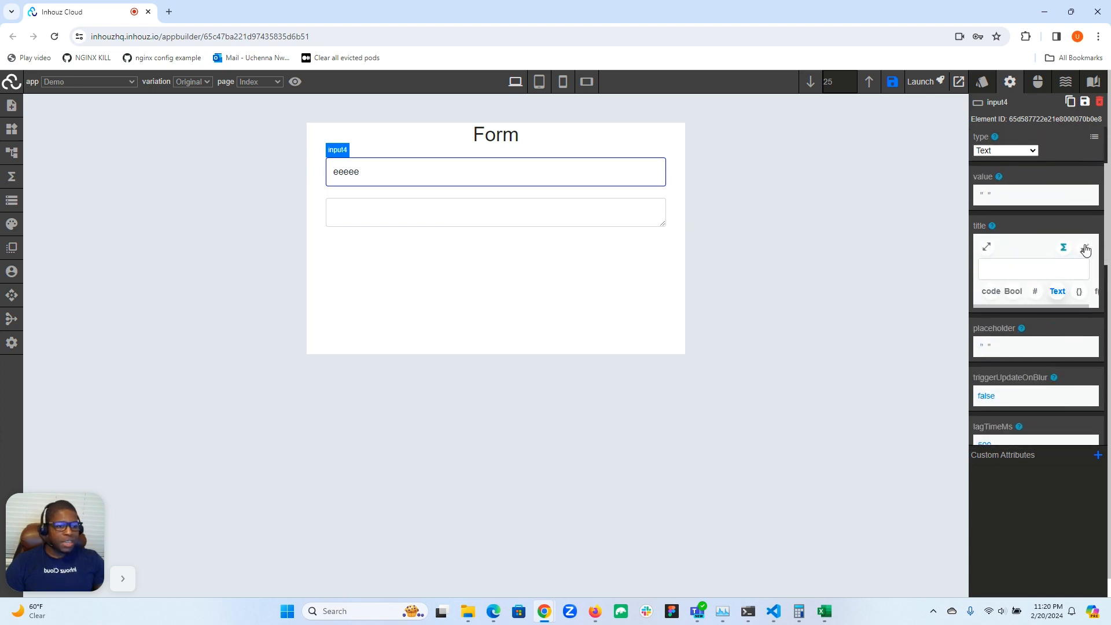
click(1085, 248)
click(987, 292)
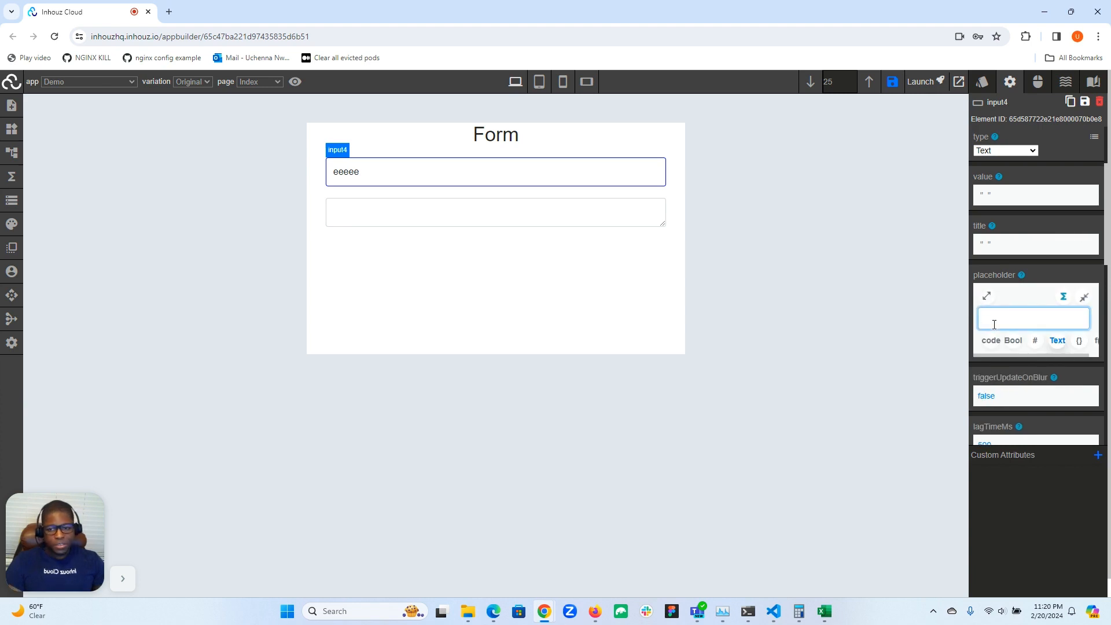
double_click(506, 174)
key(BackSpace)
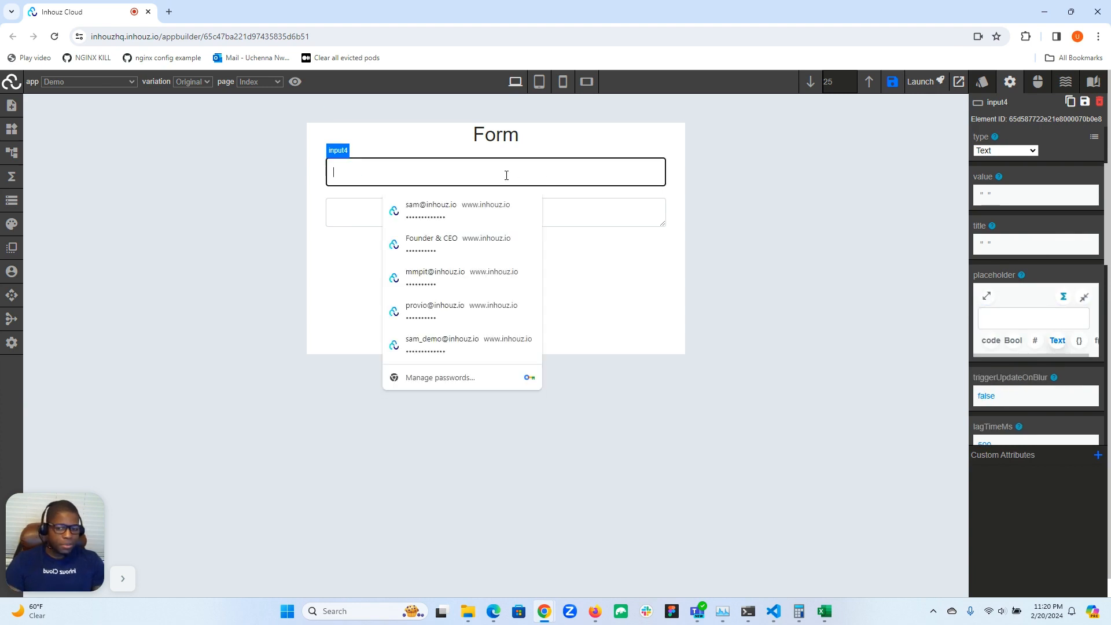
click(1004, 316)
text(Name)
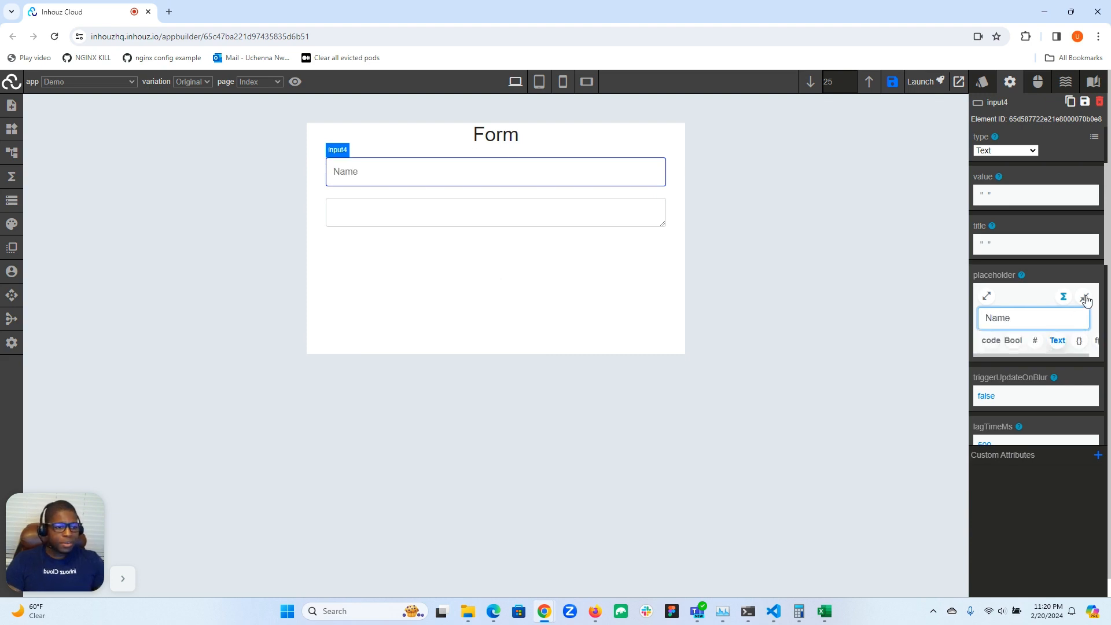
click(1085, 297)
Examine the input field's triggerUpdateOnBlur and lagTimeMs attributes together with its available events
scroll(990, 225, down, 2)
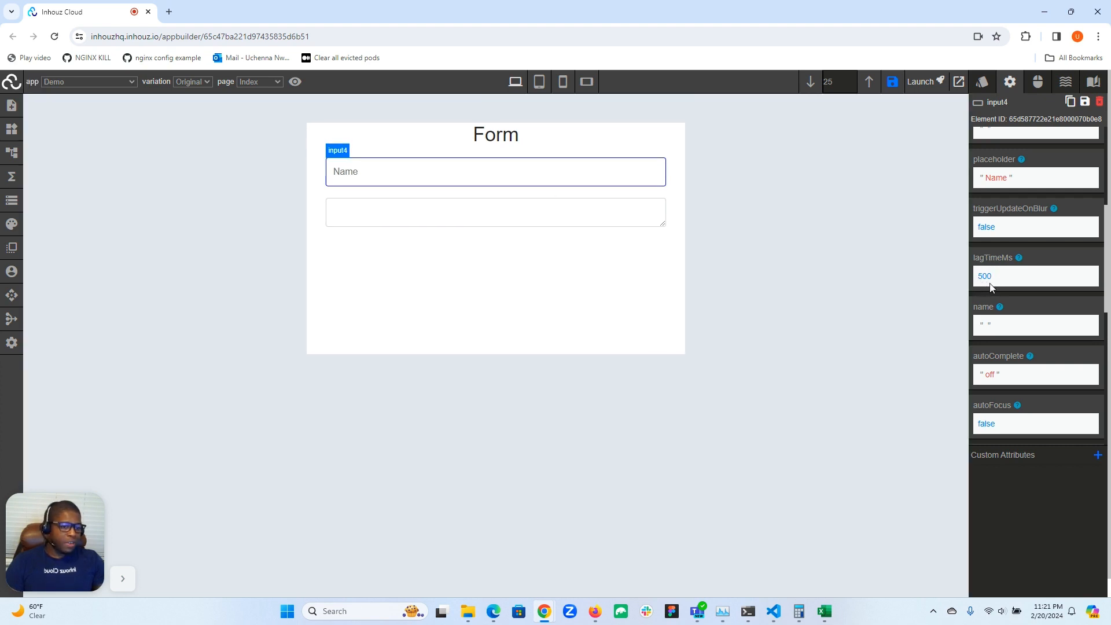
click(589, 172)
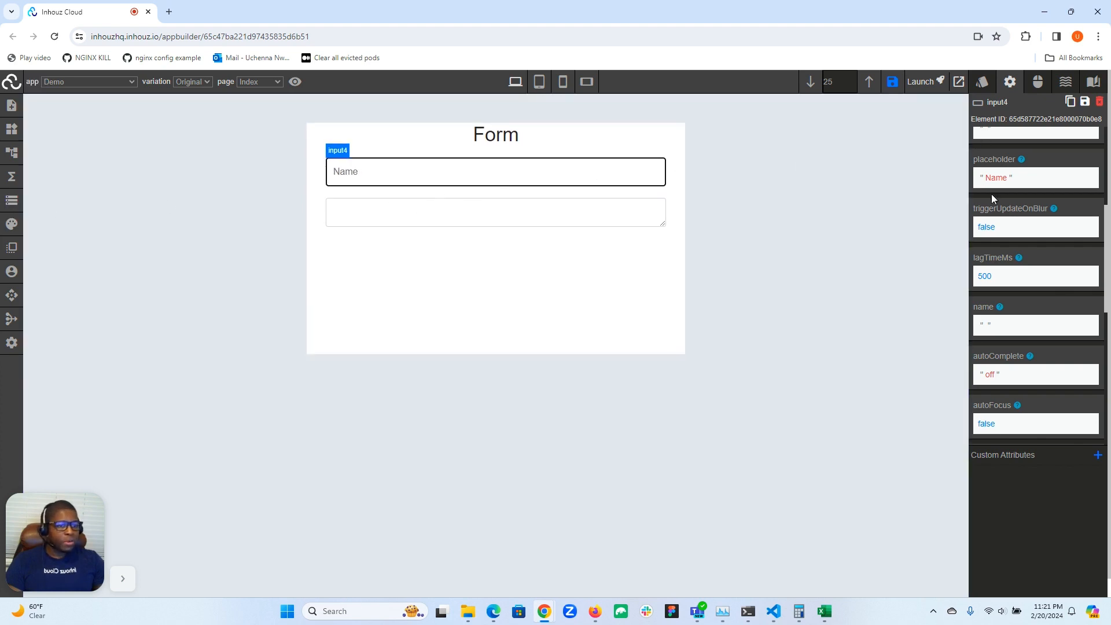
click(1038, 82)
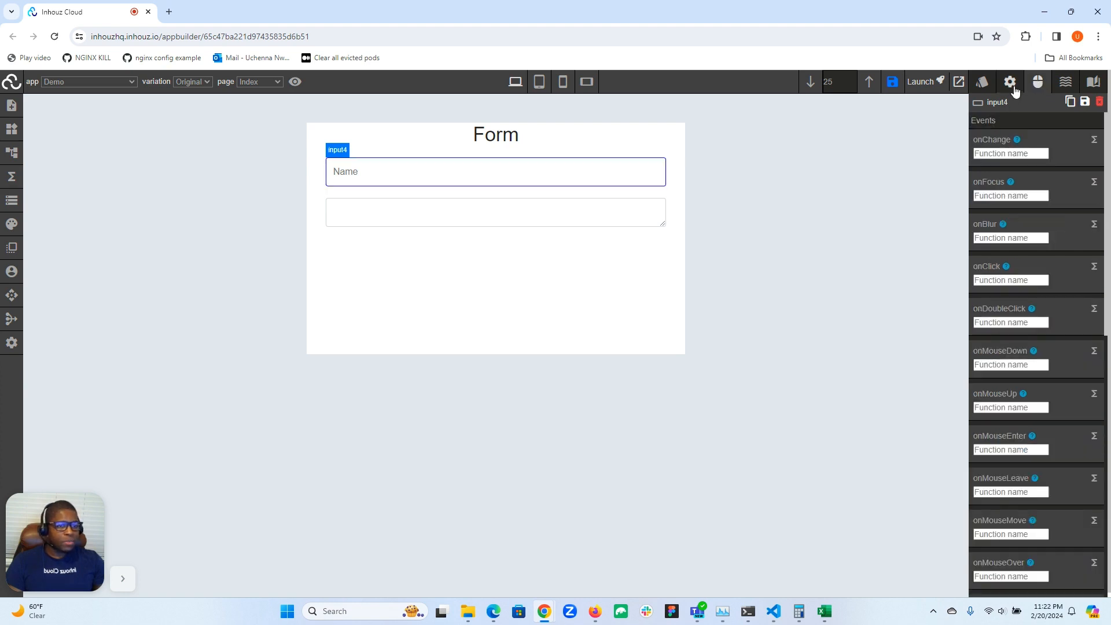
click(1010, 81)
scroll(1001, 282, down, 3)
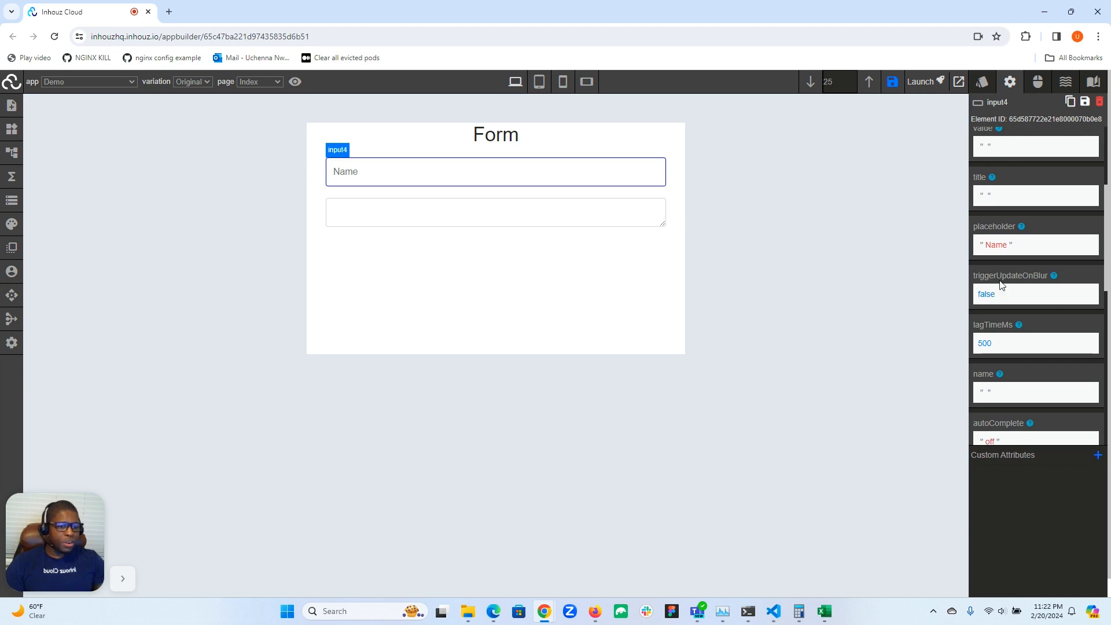
click(553, 174)
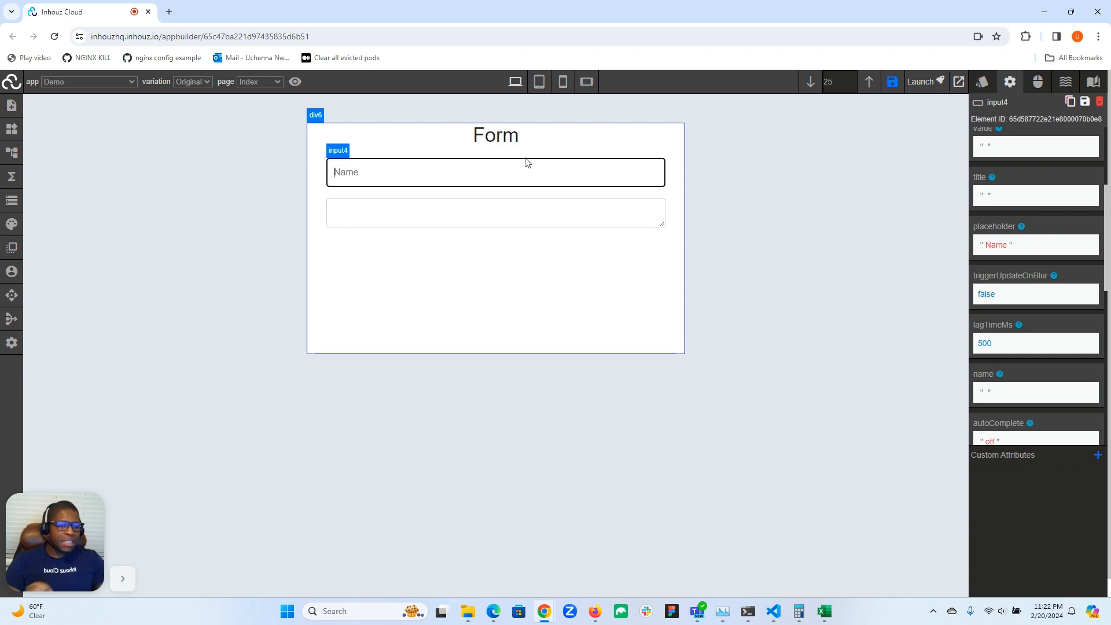
click(509, 198)
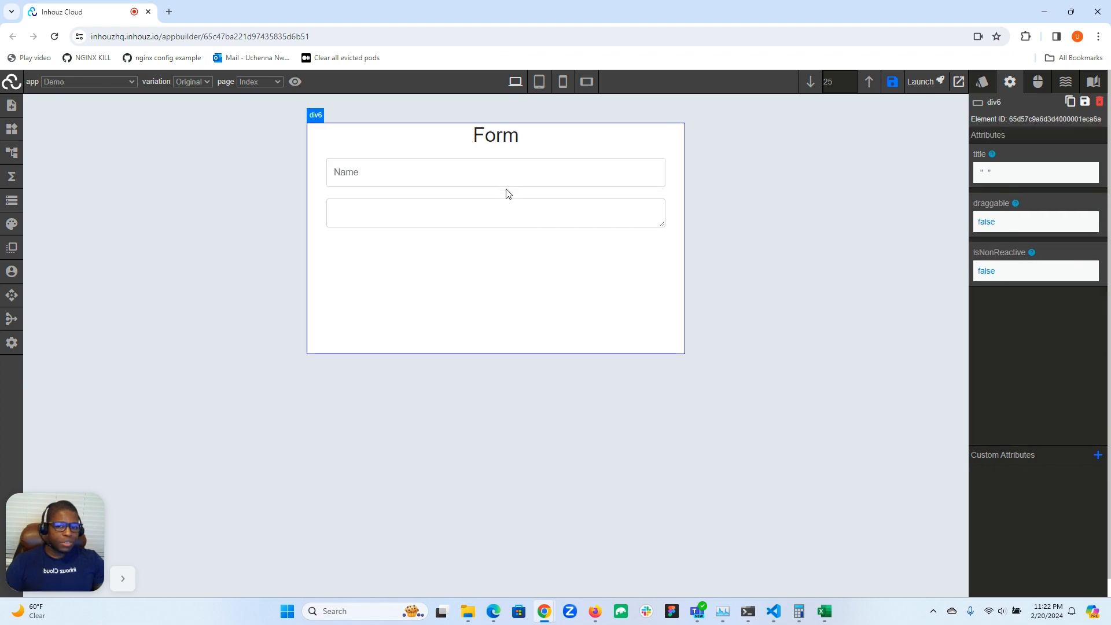
click(505, 175)
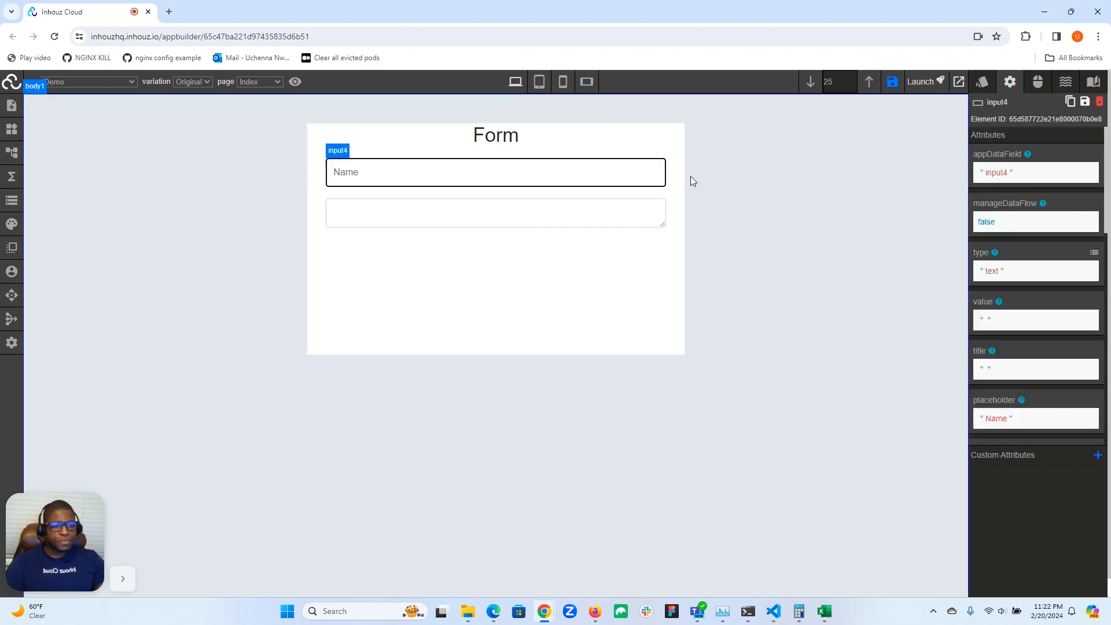
Review the input field's remaining attributes, from name and autoComplete through required, pattern, draggable and isNonReactive
scroll(1008, 265, down, 5)
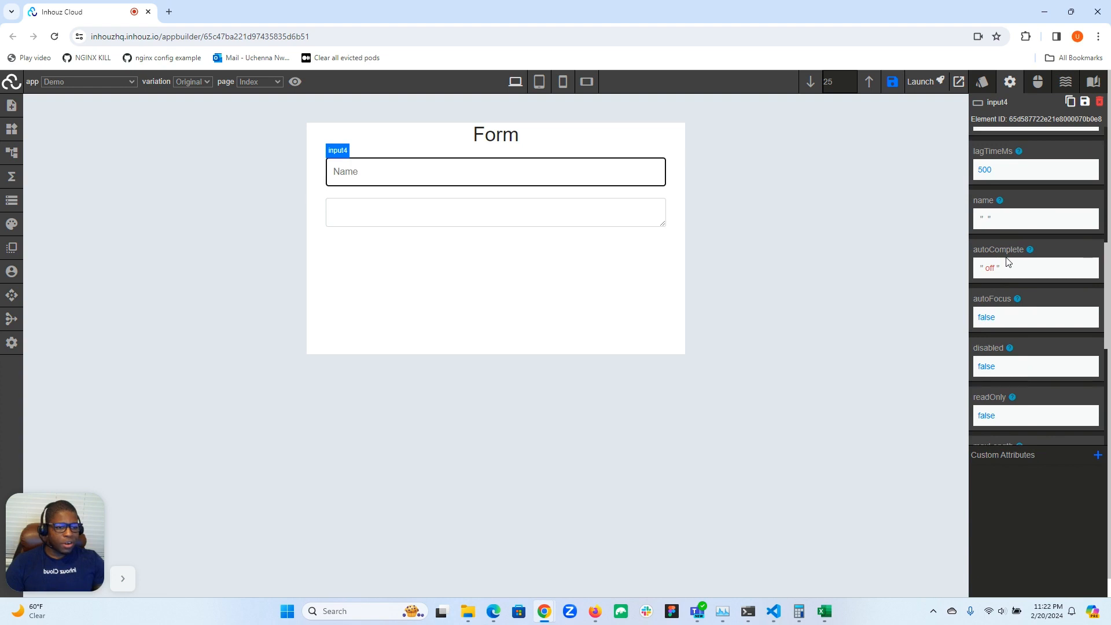
scroll(1008, 261, up, 2)
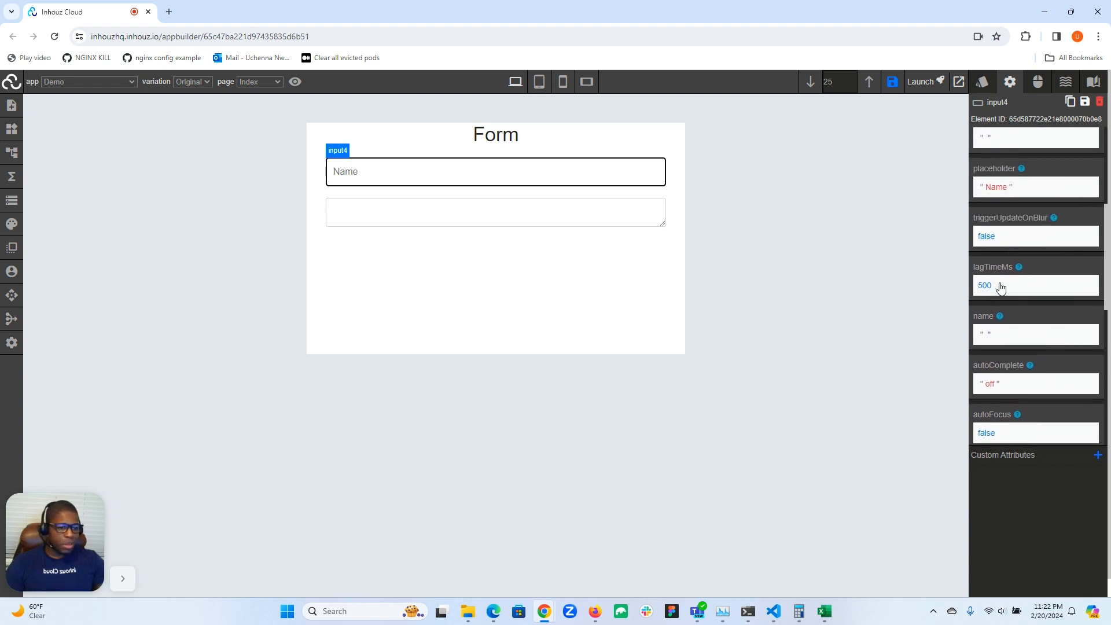
scroll(1002, 241, down, 2)
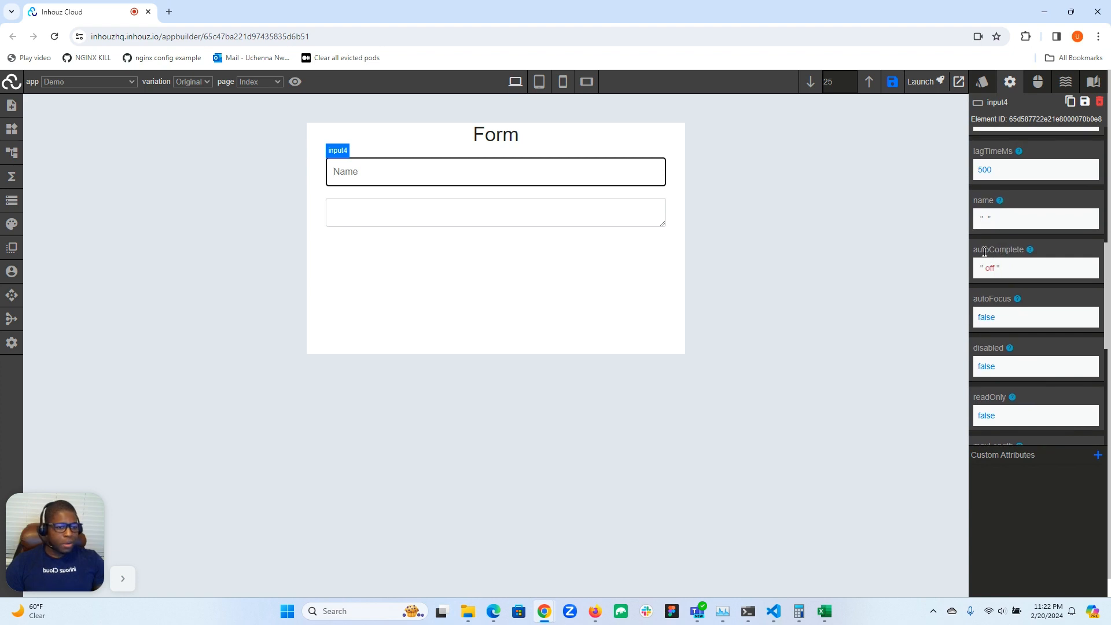
scroll(1002, 253, down, 2)
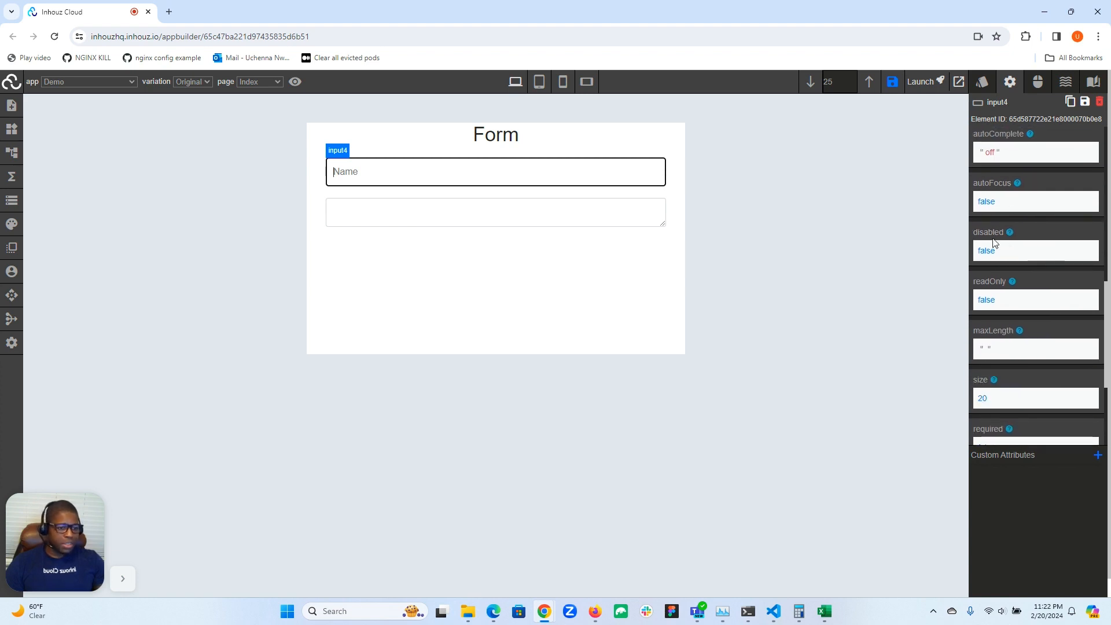
scroll(998, 308, down, 2)
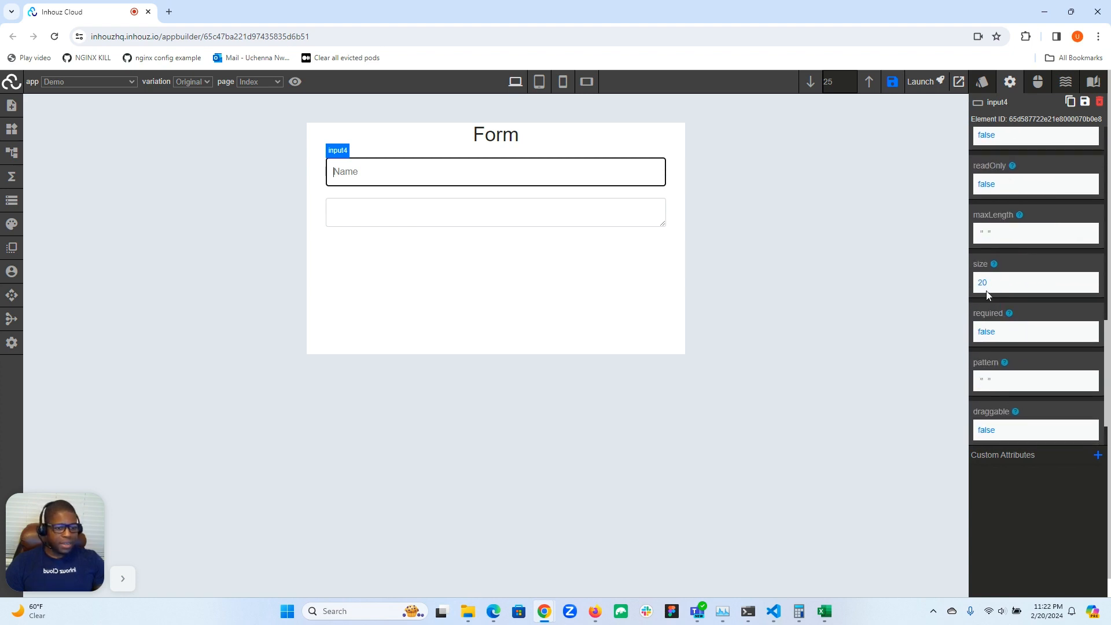
scroll(1006, 342, down, 1)
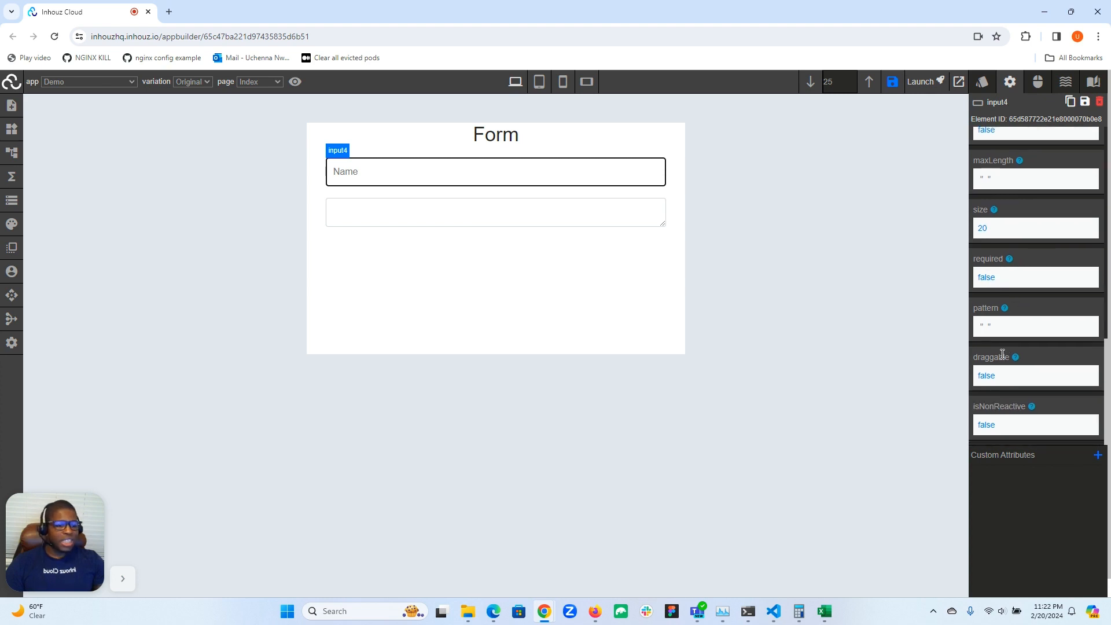
scroll(1000, 408, down, 1)
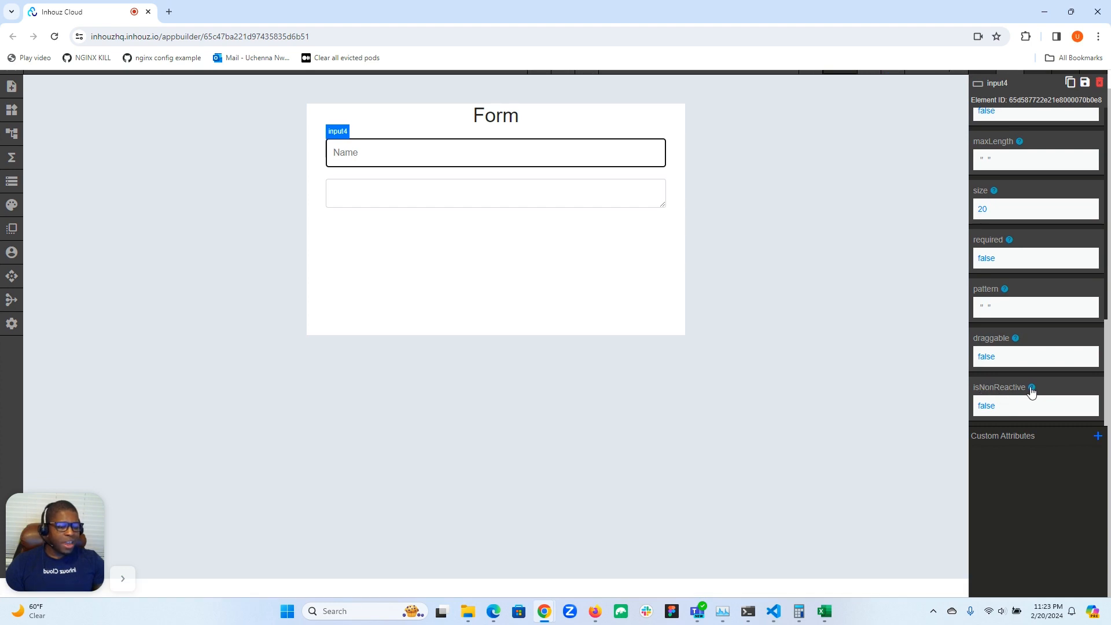
scroll(999, 387, up, 1)
scroll(997, 388, down, 1)
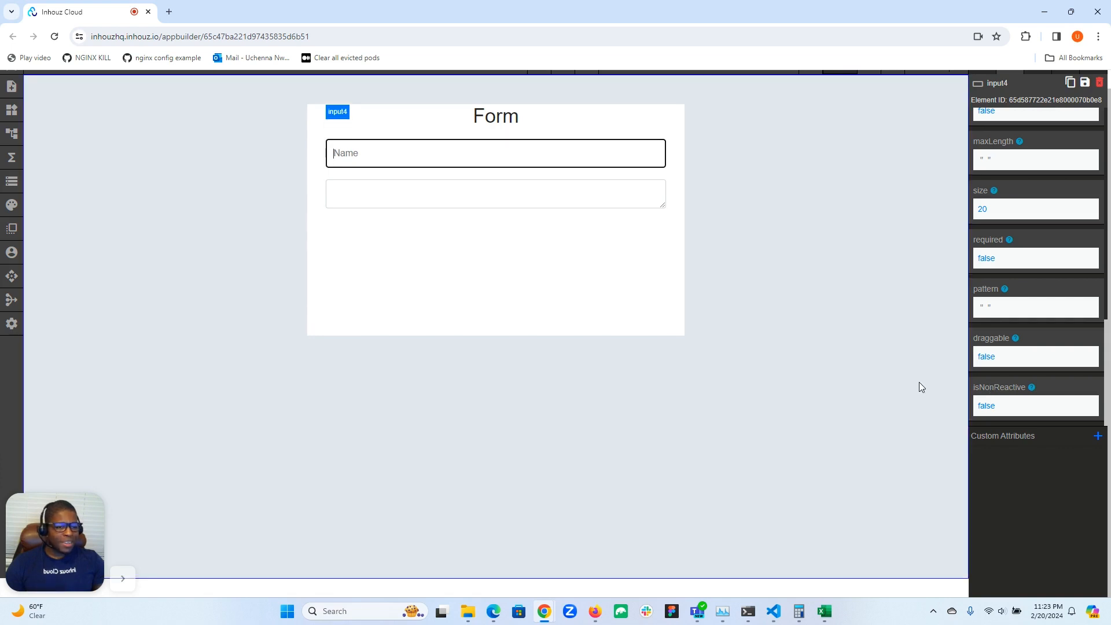
scroll(909, 382, up, 1)
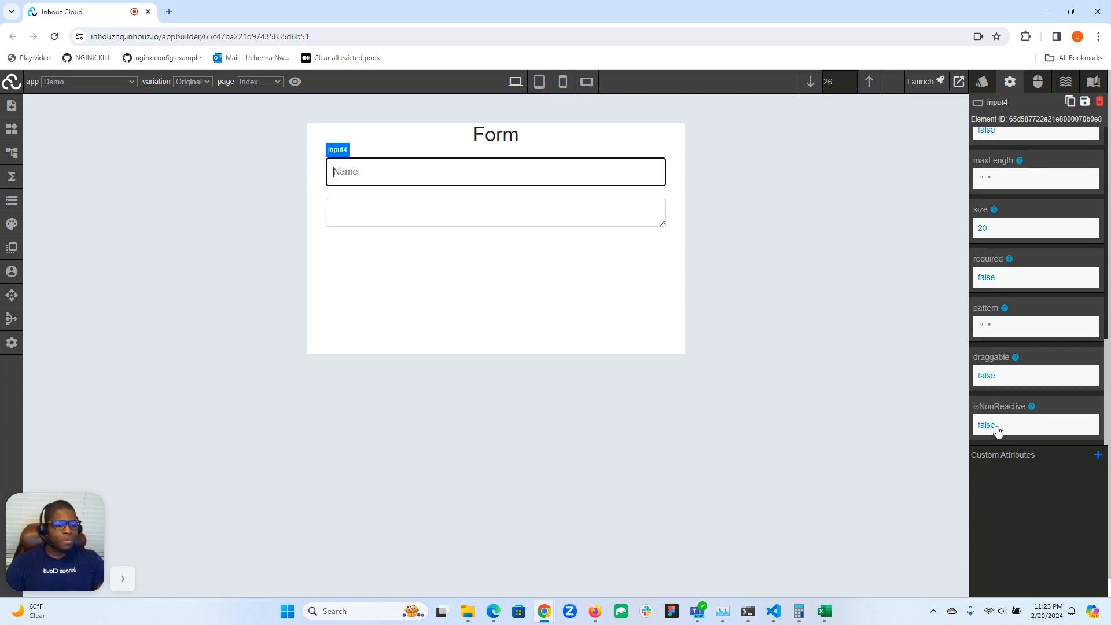
scroll(995, 409, up, 5)
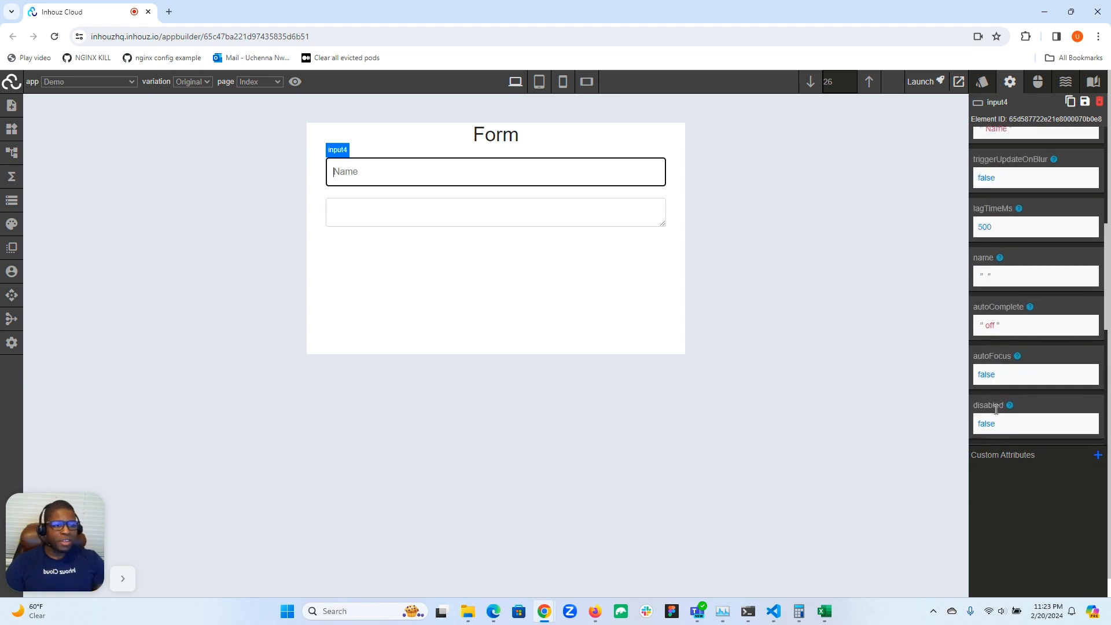
Enter "abc" in the form's input field and check its stored entry at the end of the live app data
click(594, 226)
click(552, 173)
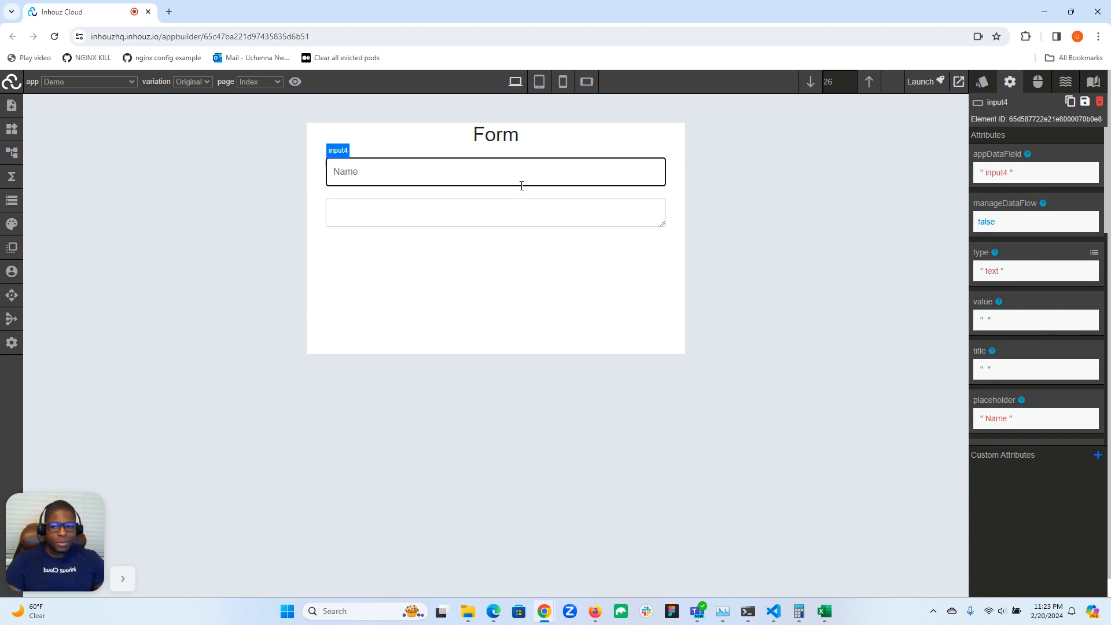
text(abc)
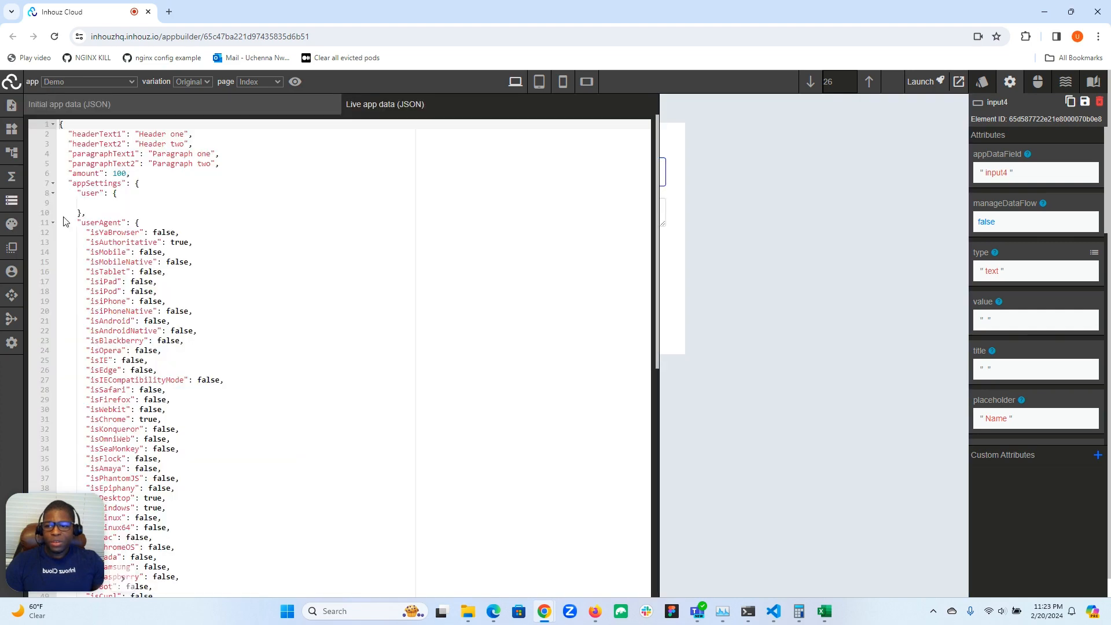
click(12, 200)
scroll(169, 501, down, 5)
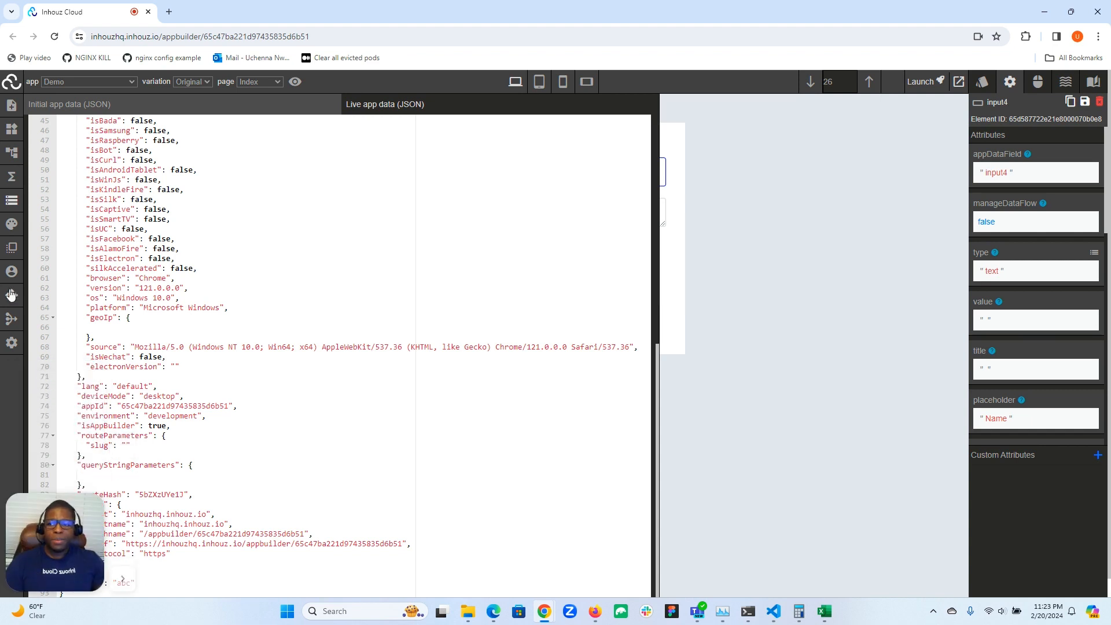
click(8, 204)
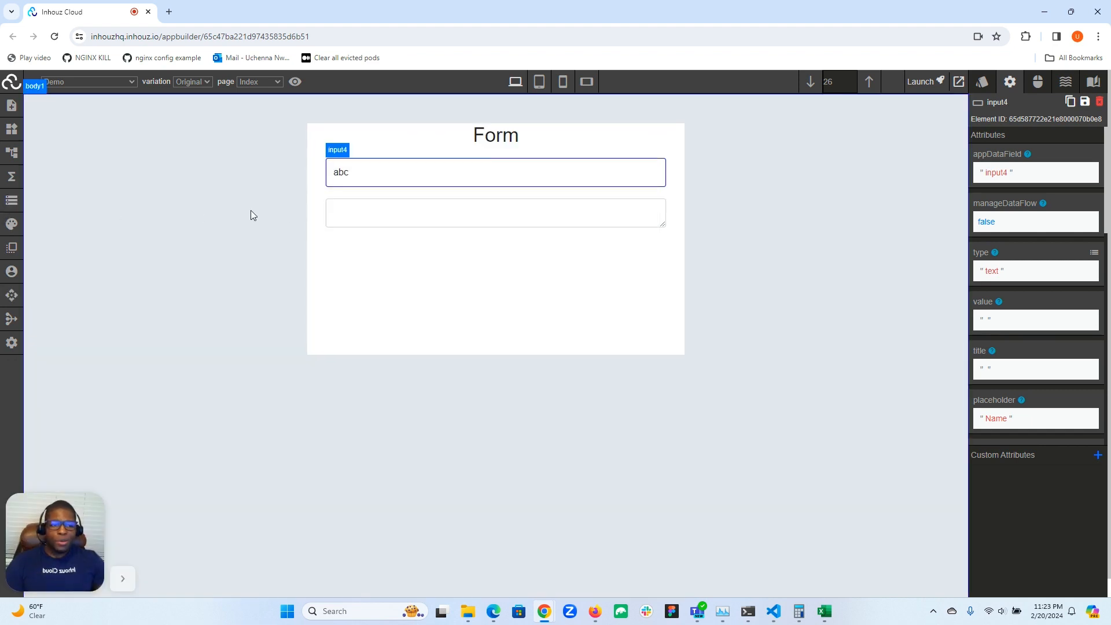
Set the input field's appDataField attribute to "name"
click(993, 182)
click(995, 197)
double_click(996, 199)
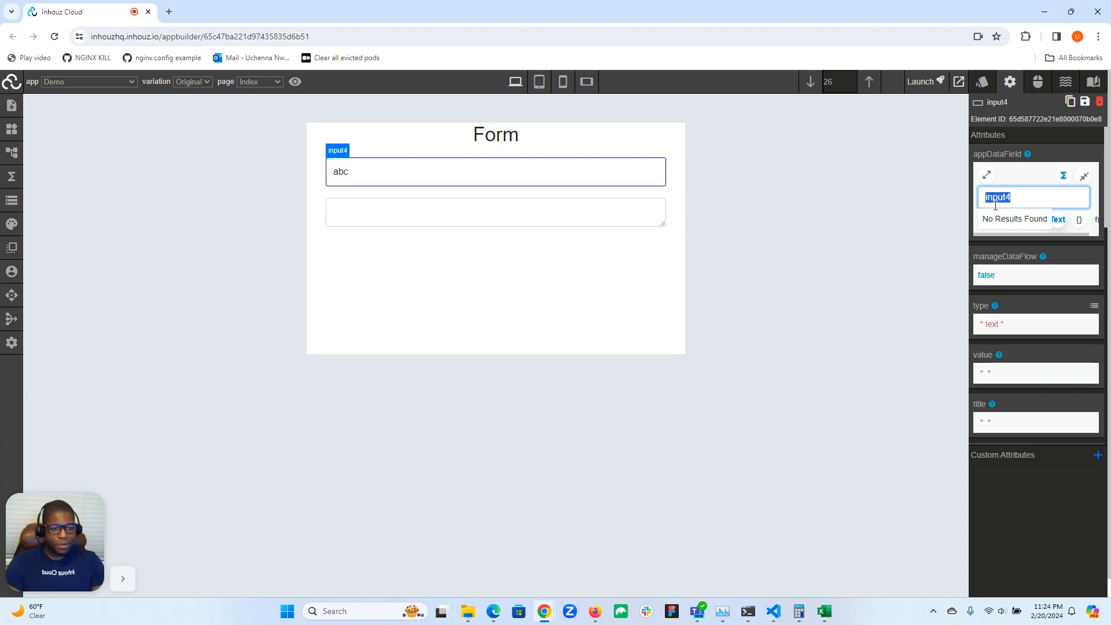
text(name)
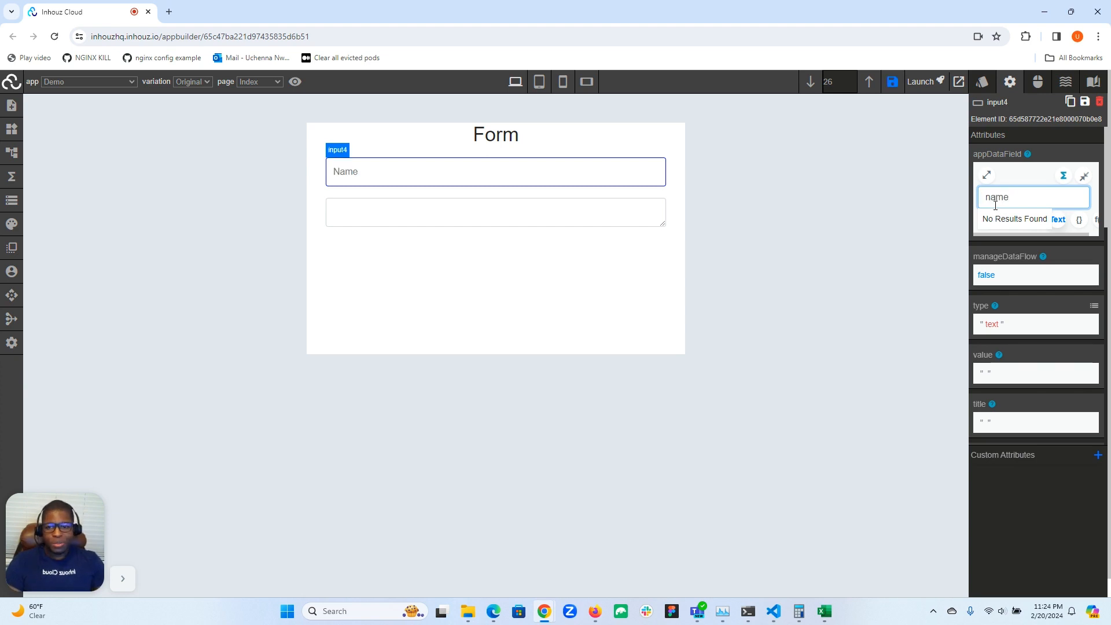
Enter a sample first name in the input field and check its entry at the end of the live app data
click(363, 171)
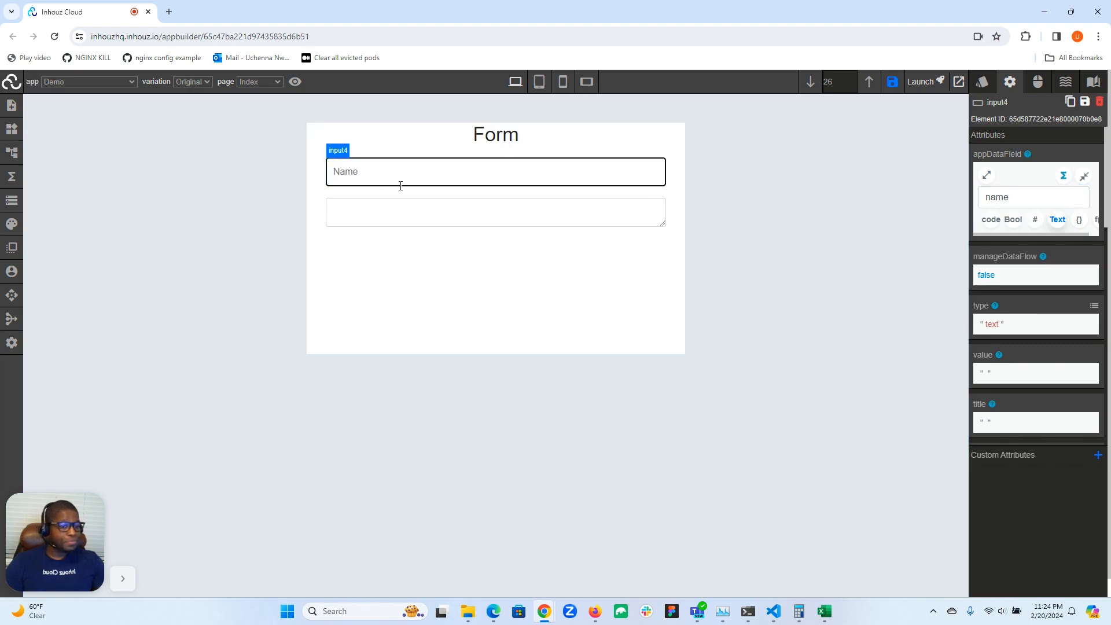
text(Micheal)
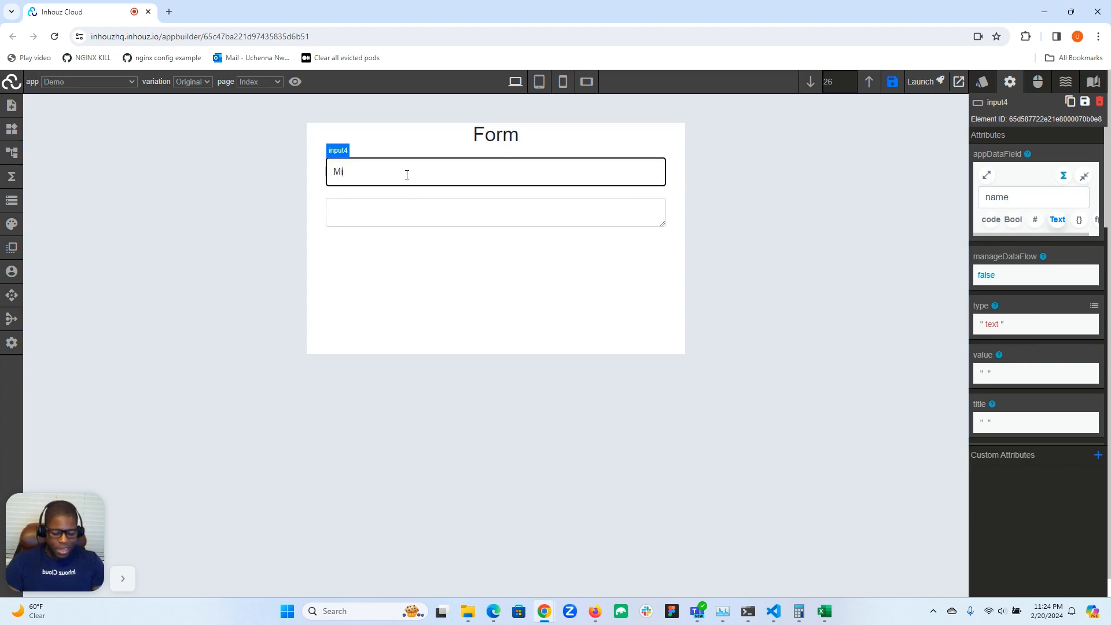
click(12, 202)
drag(69, 524, 69, 321)
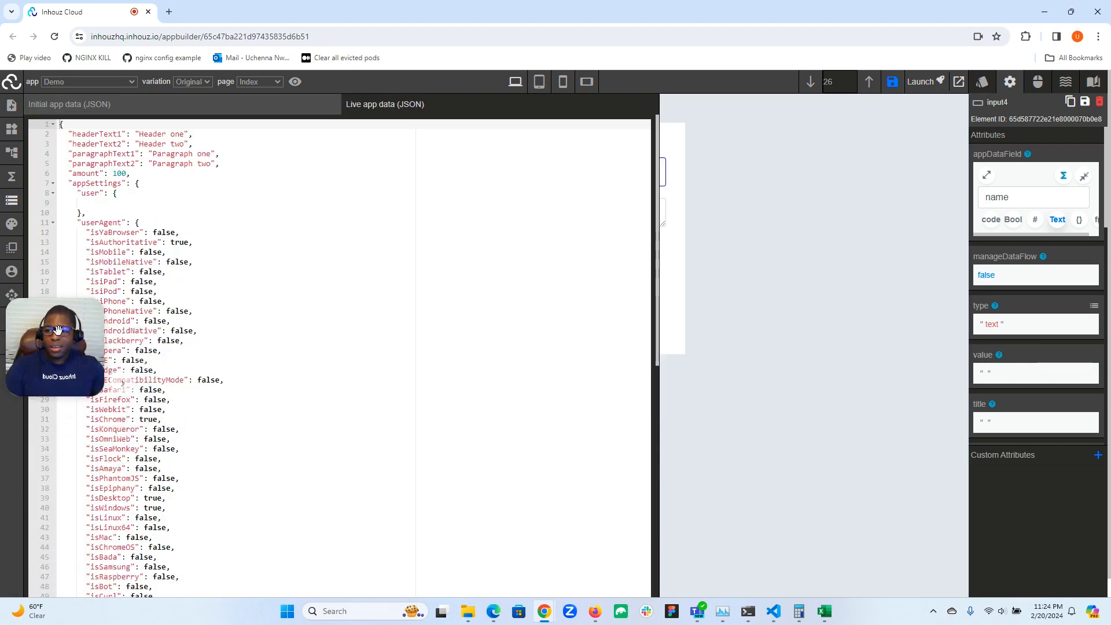
scroll(216, 335, down, 8)
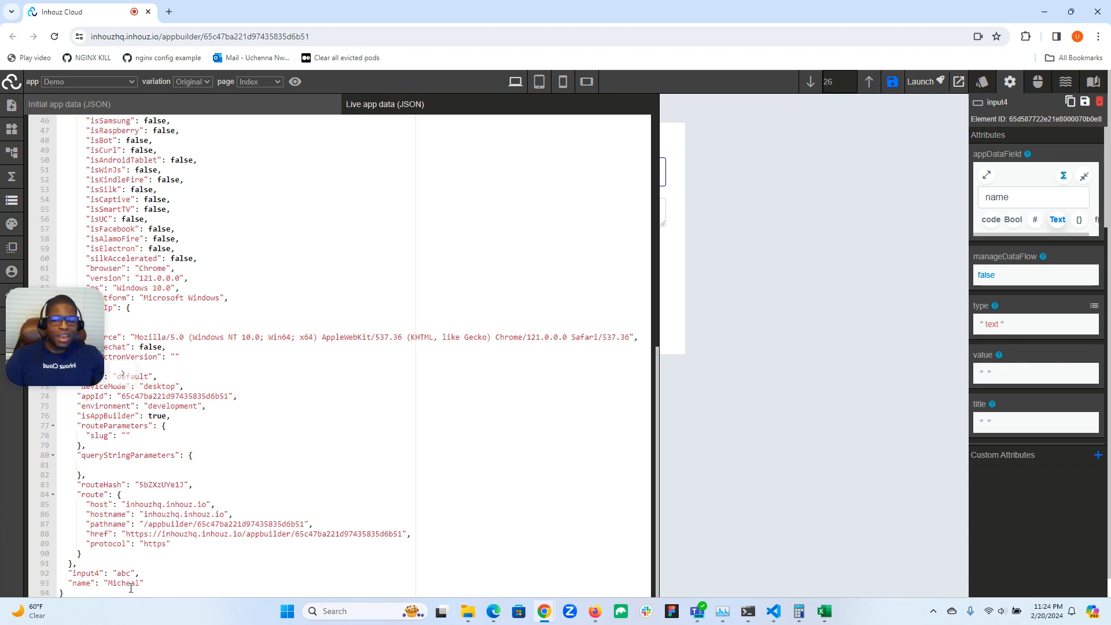
Close the live app data and set the input field's appDataField attribute to "address.line1"
drag(25, 345, 25, 496)
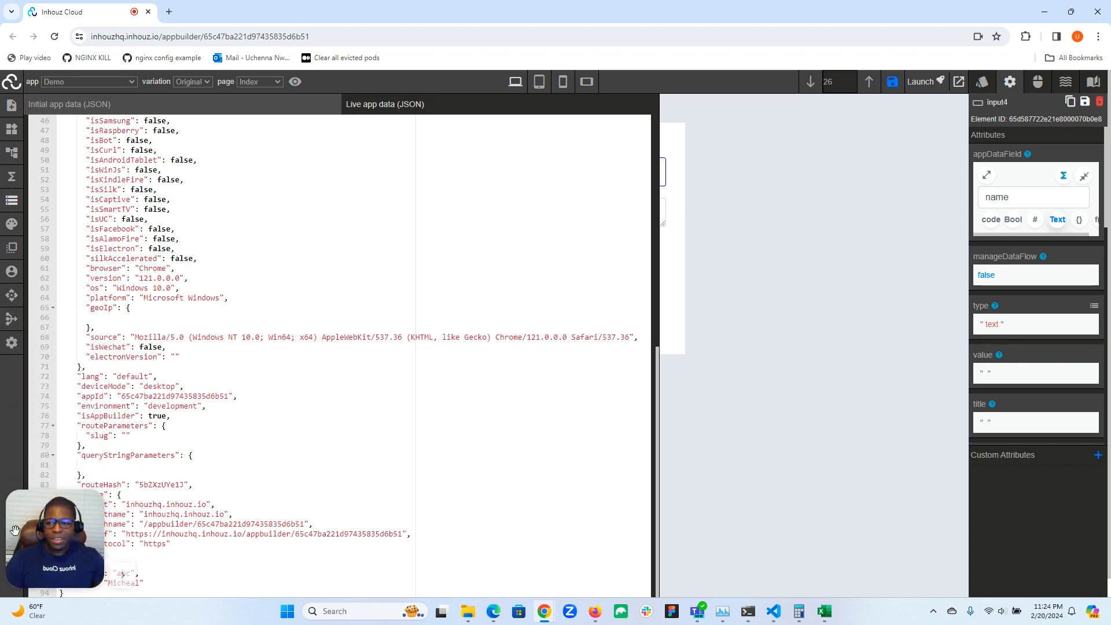
click(7, 201)
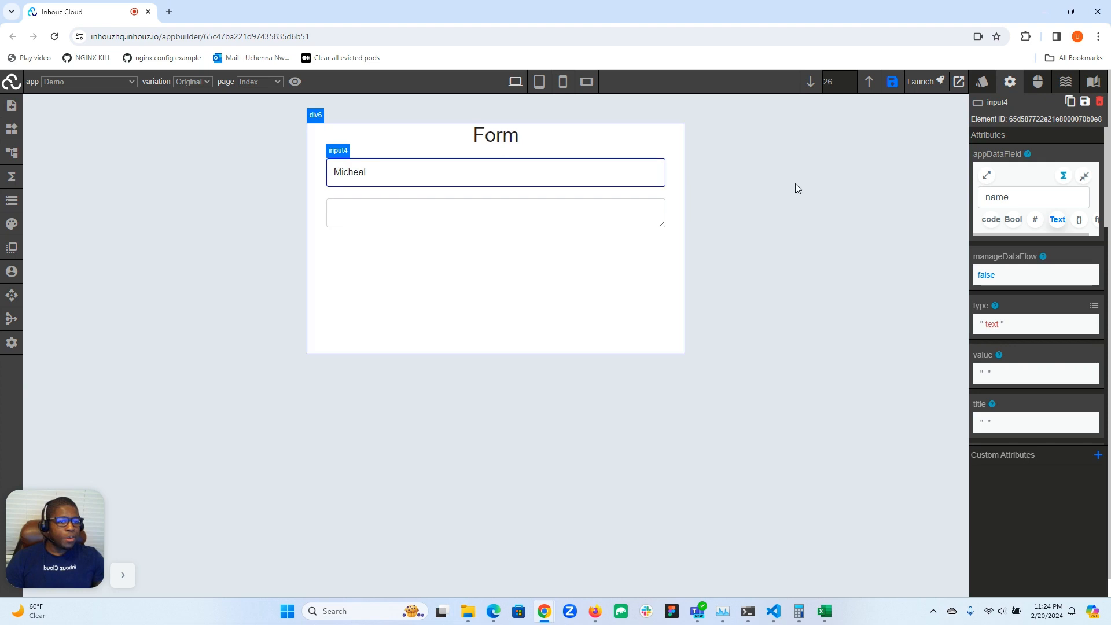
double_click(1000, 197)
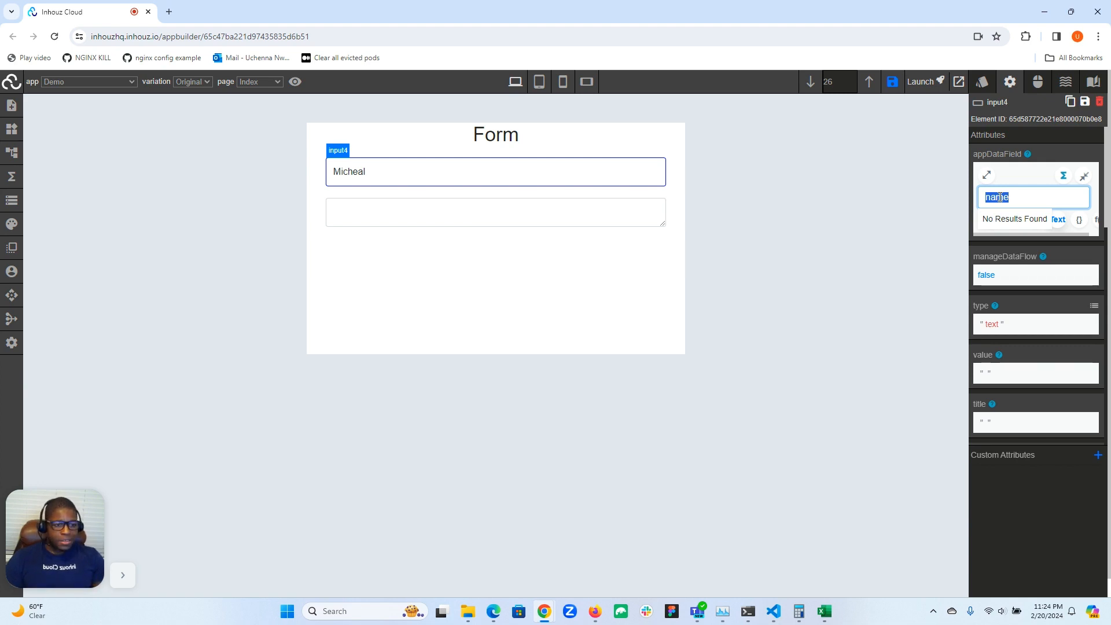
text(addre)
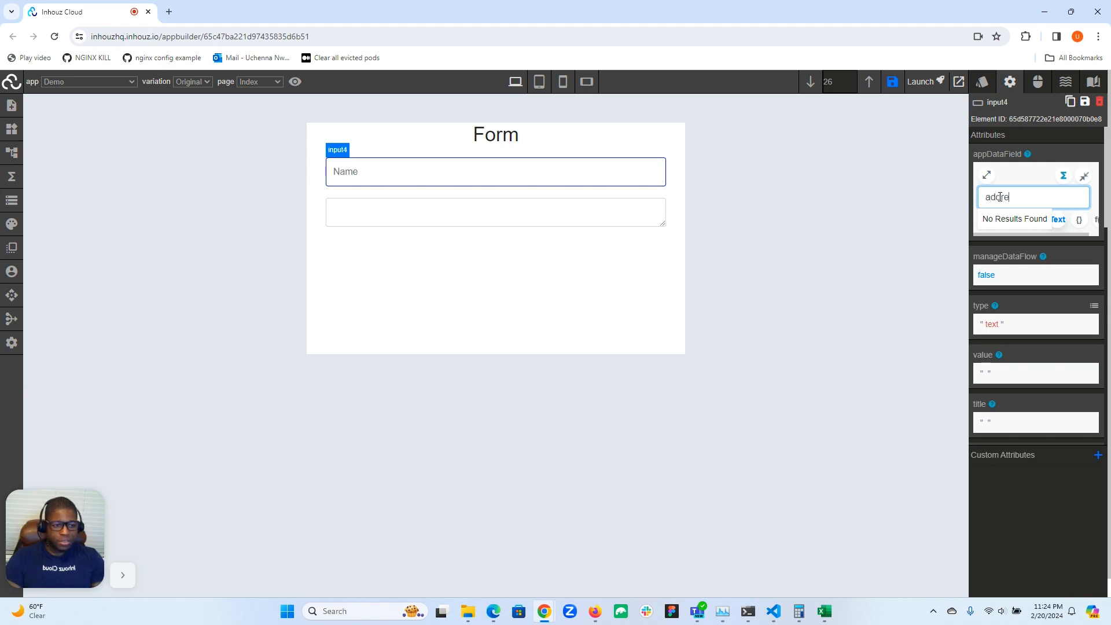
text(ss.line1)
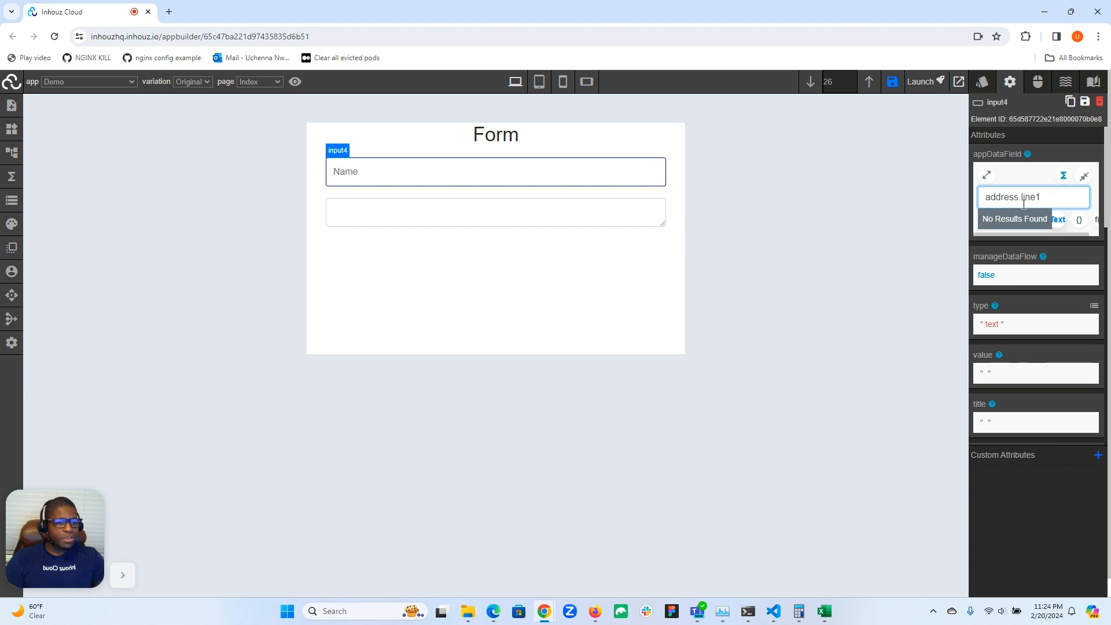
Enter a sample street address in the input field and check its nested address entry at the end of the live app data
click(493, 167)
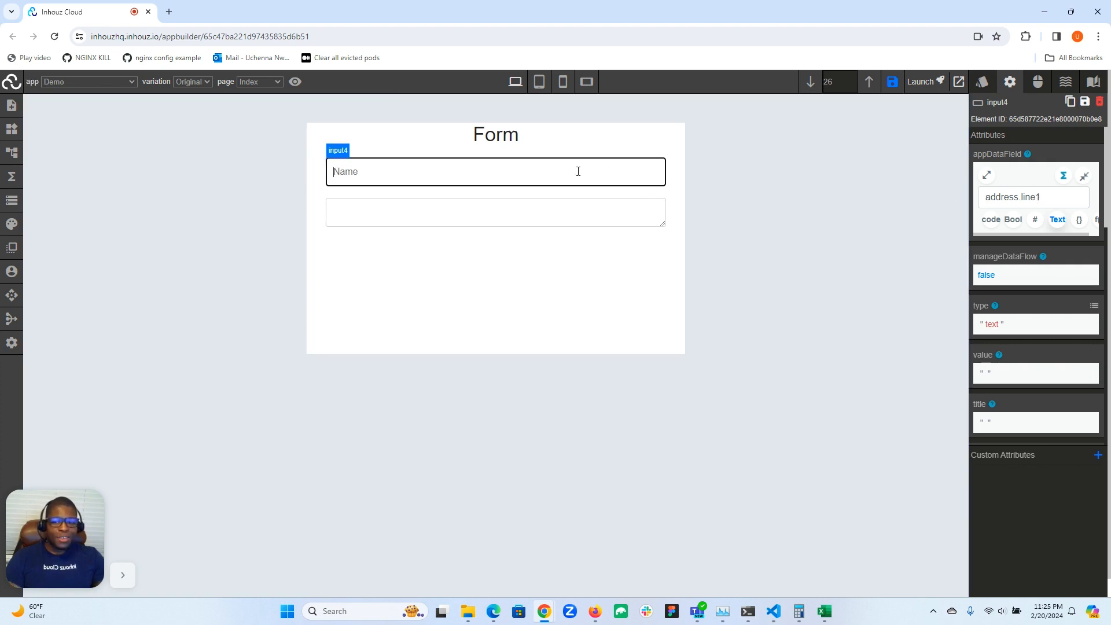
text(00 )
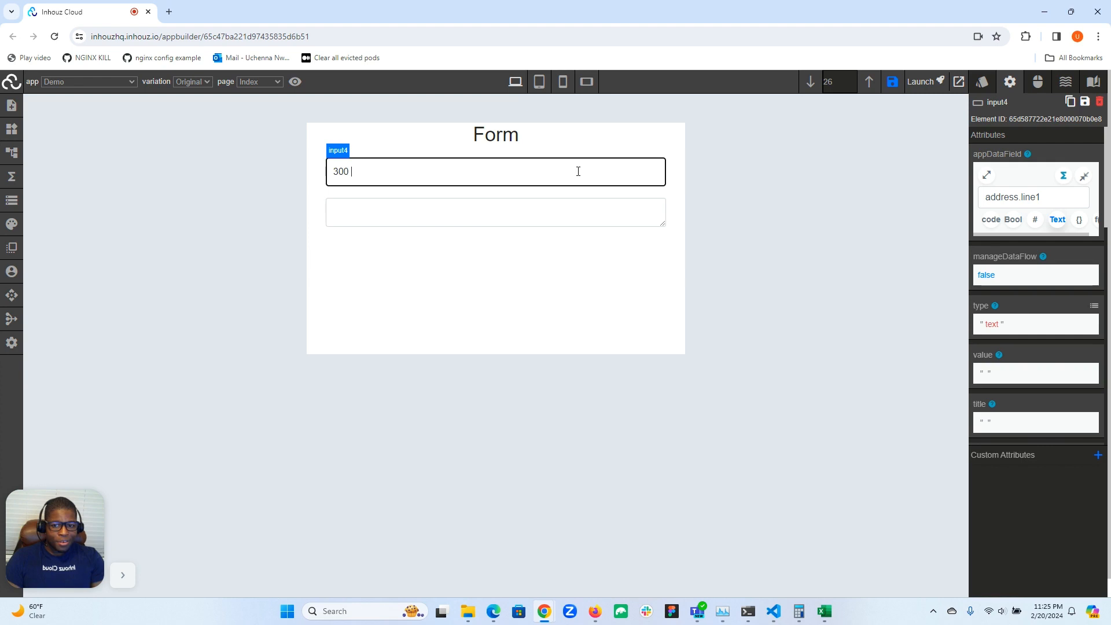
text(Main street)
click(14, 203)
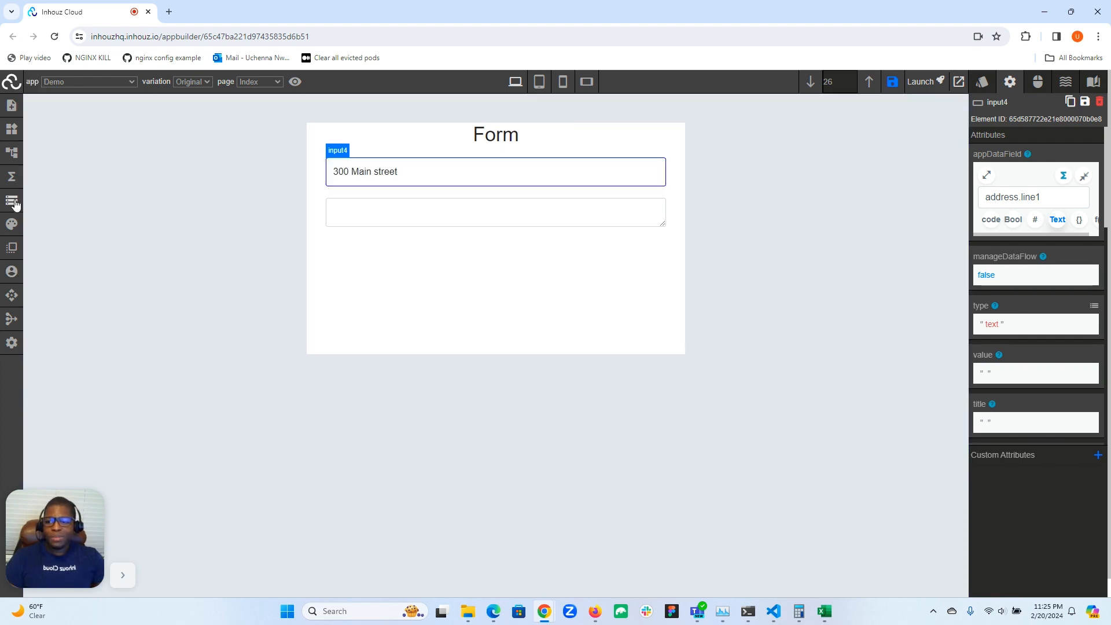
drag(70, 501, 124, 365)
scroll(249, 371, down, 8)
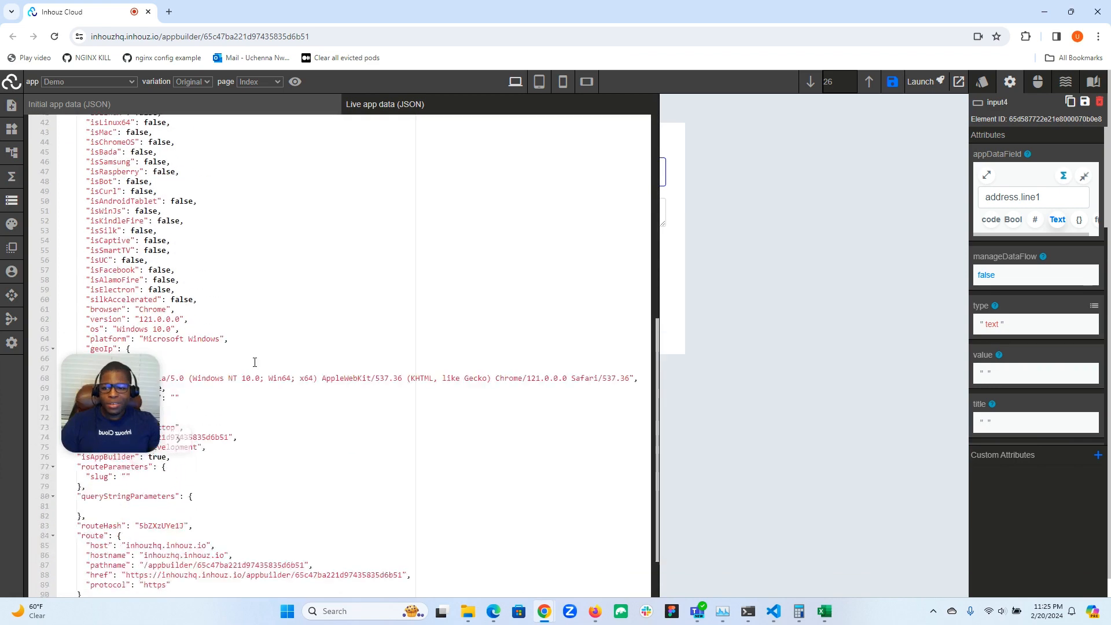
drag(112, 443, 79, 424)
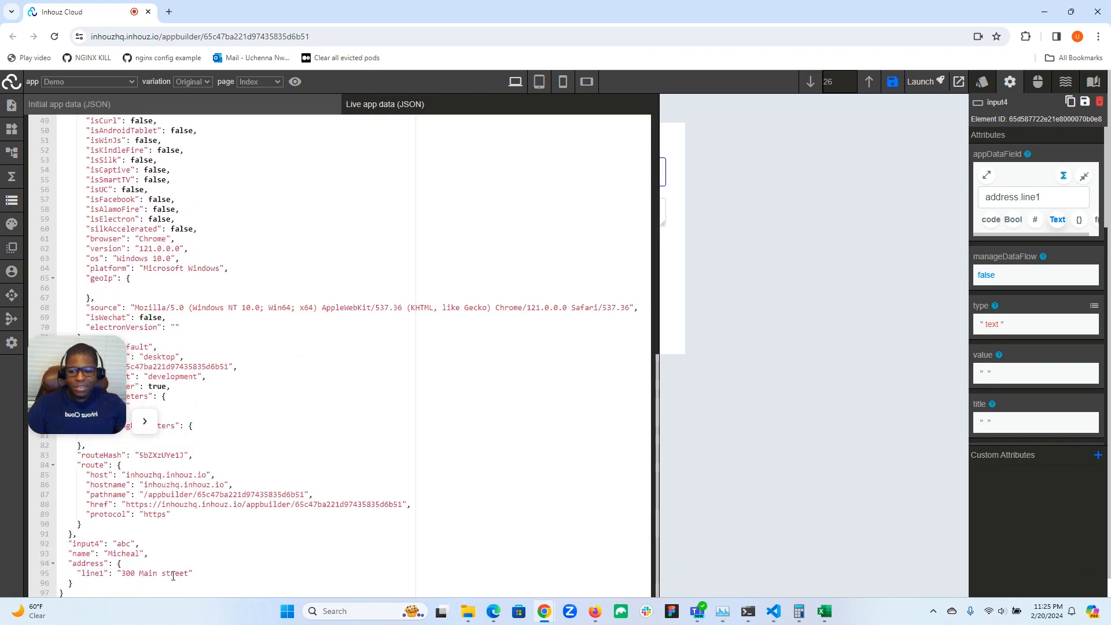
drag(79, 387, 57, 542)
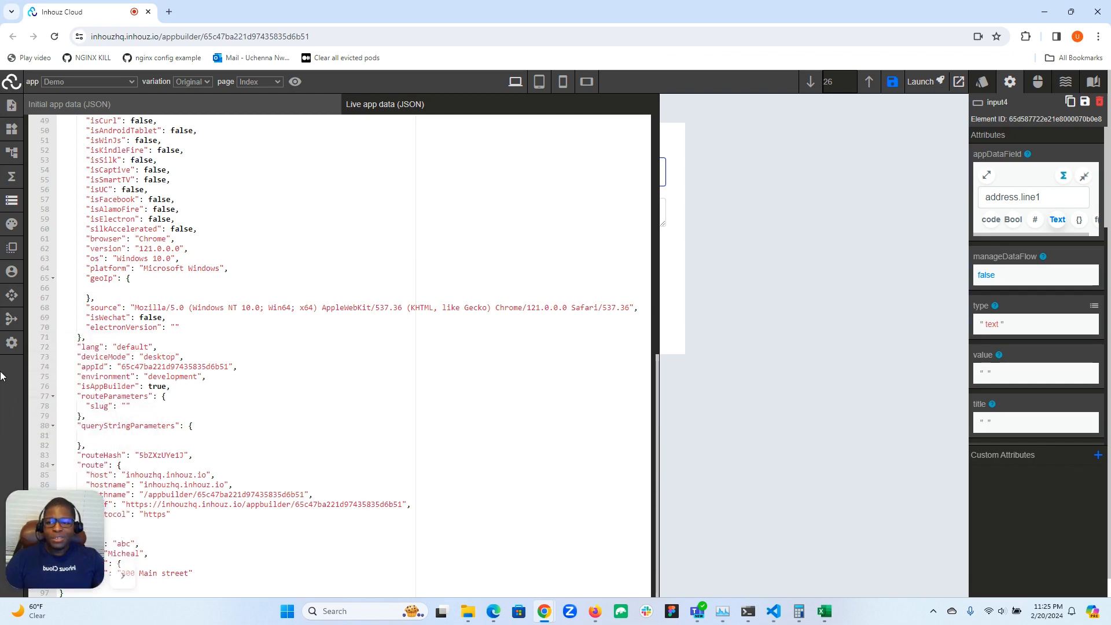
click(9, 204)
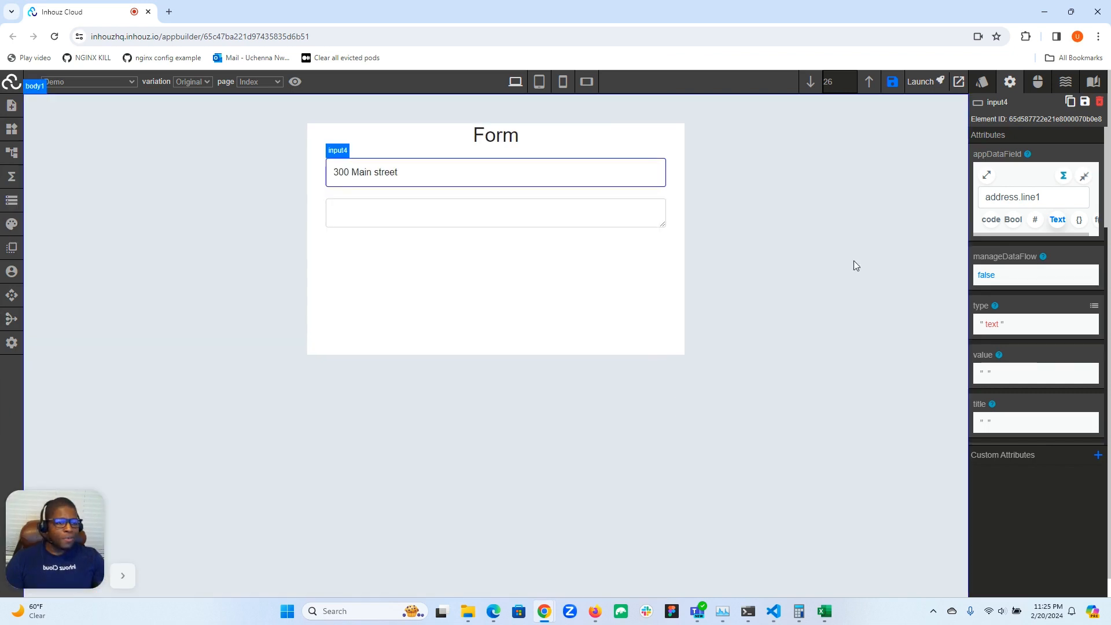
Set the input field's appDataField attribute to "addresses.0.address.line1"
click(1016, 196)
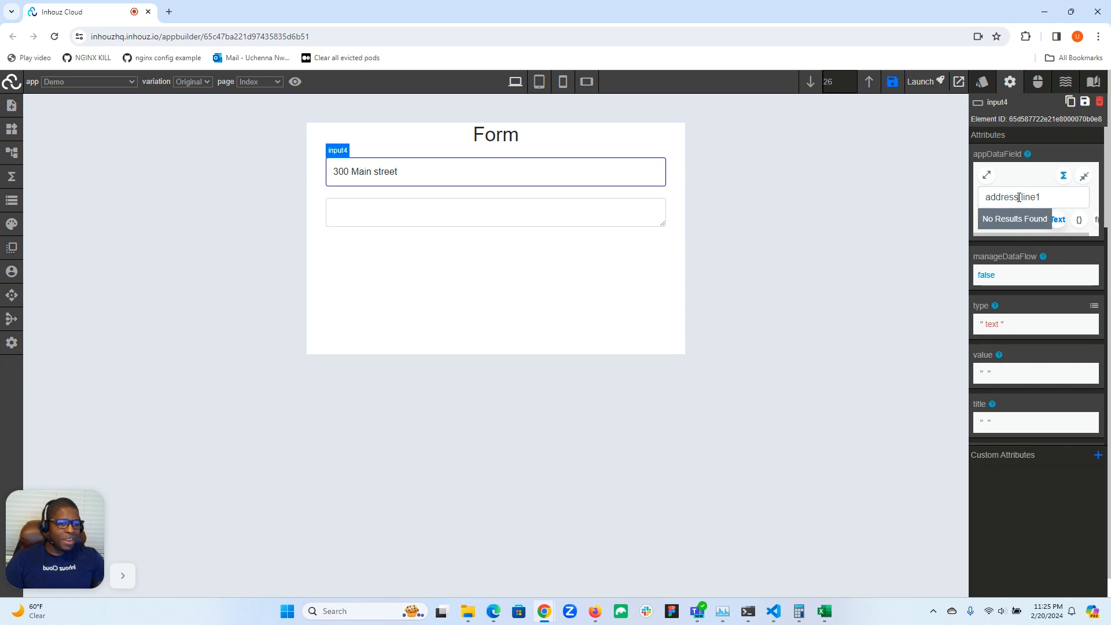
text(es)
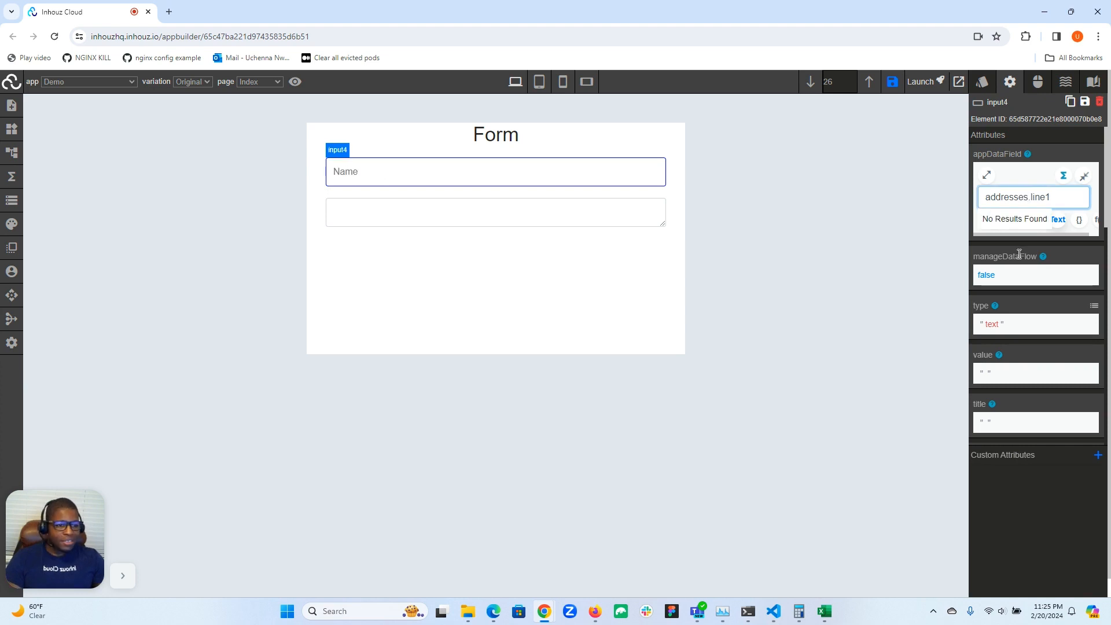
text(.0)
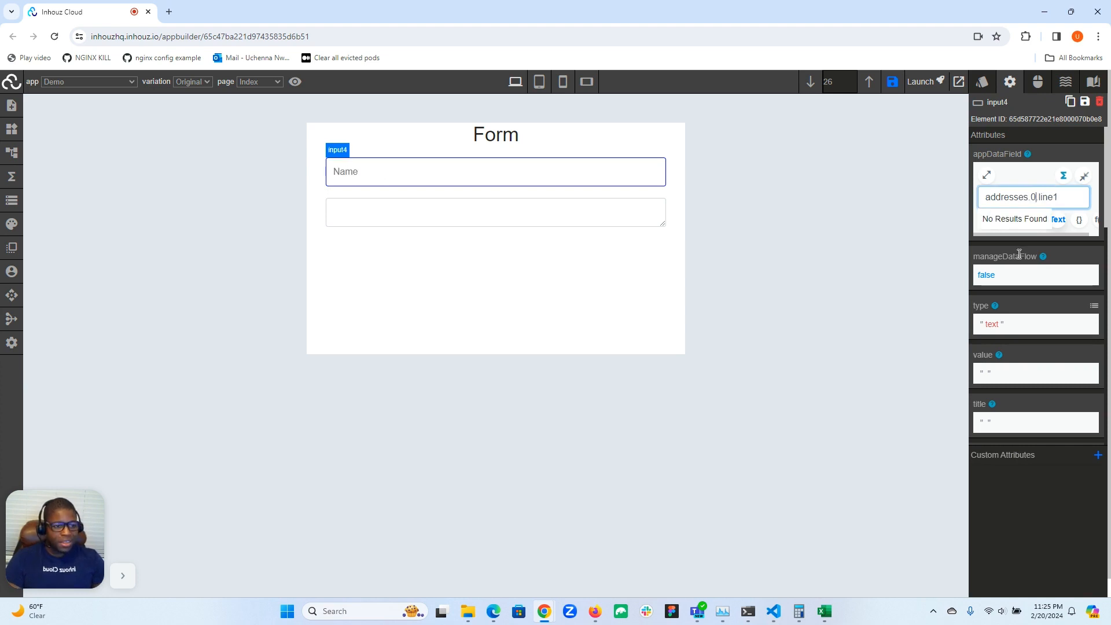
double_click(1052, 198)
text(ad)
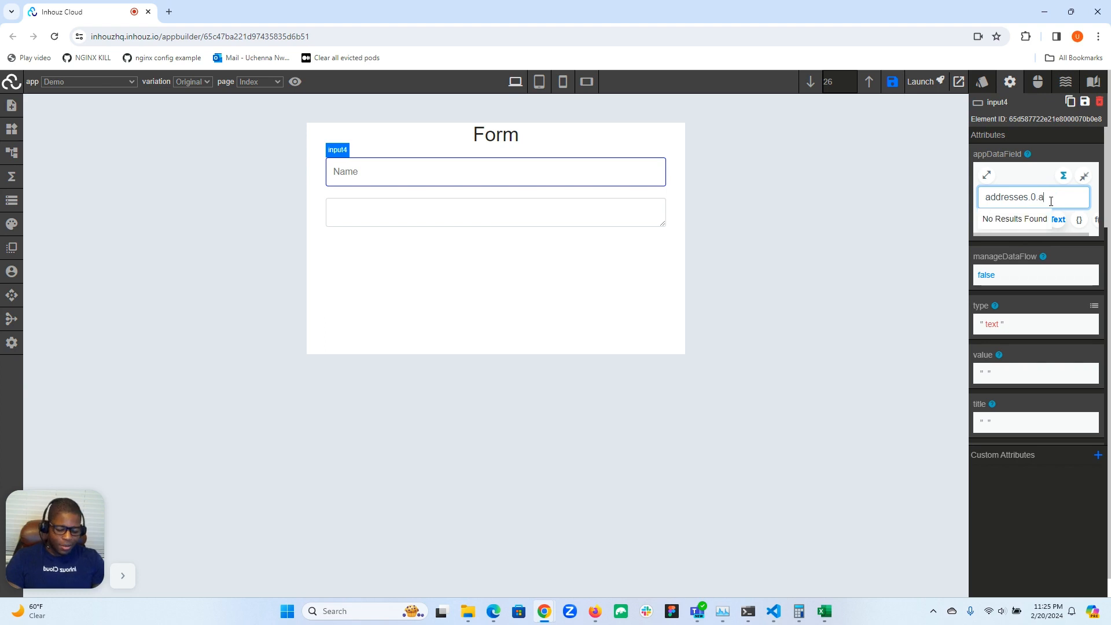
text(dress.line1)
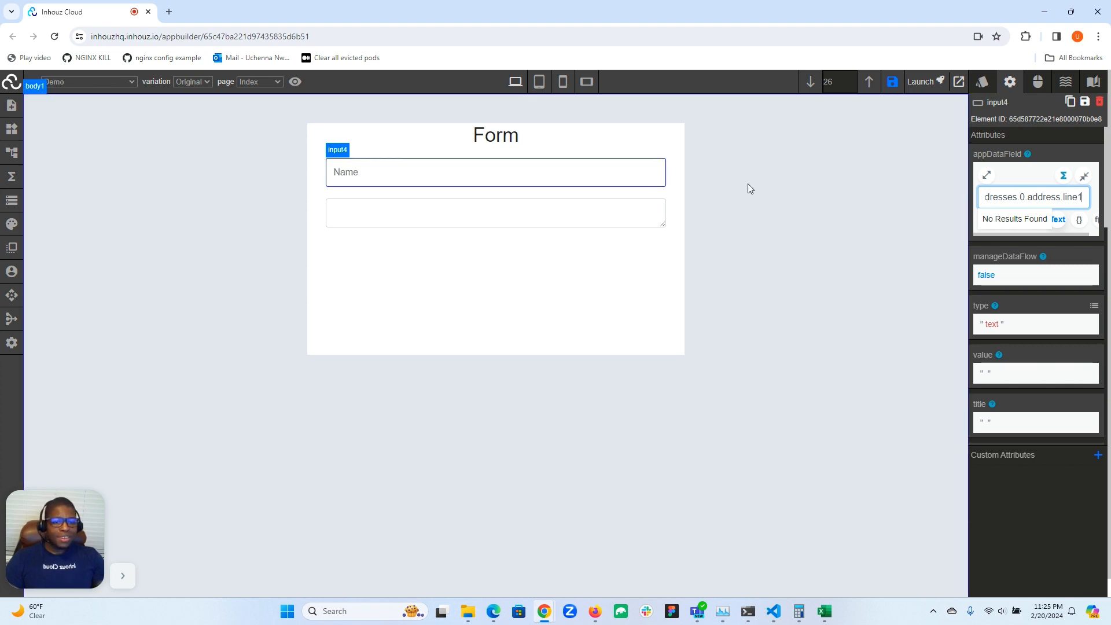
Enter the sample street address in the input field again and check its entry under "addresses" in the live app data
click(618, 171)
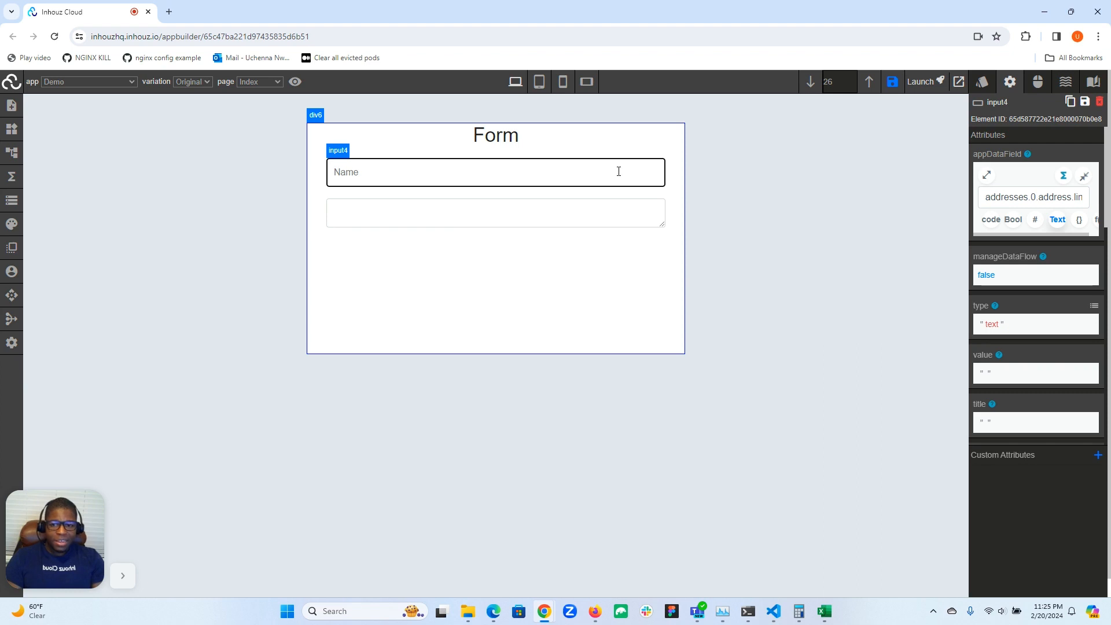
text(300 Main street)
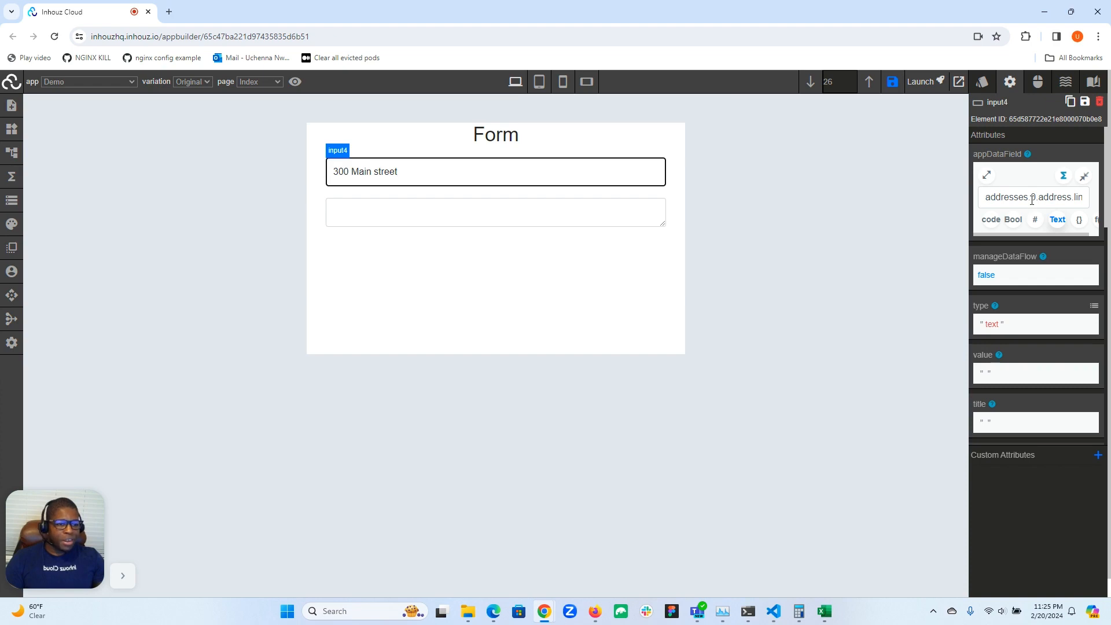
click(12, 201)
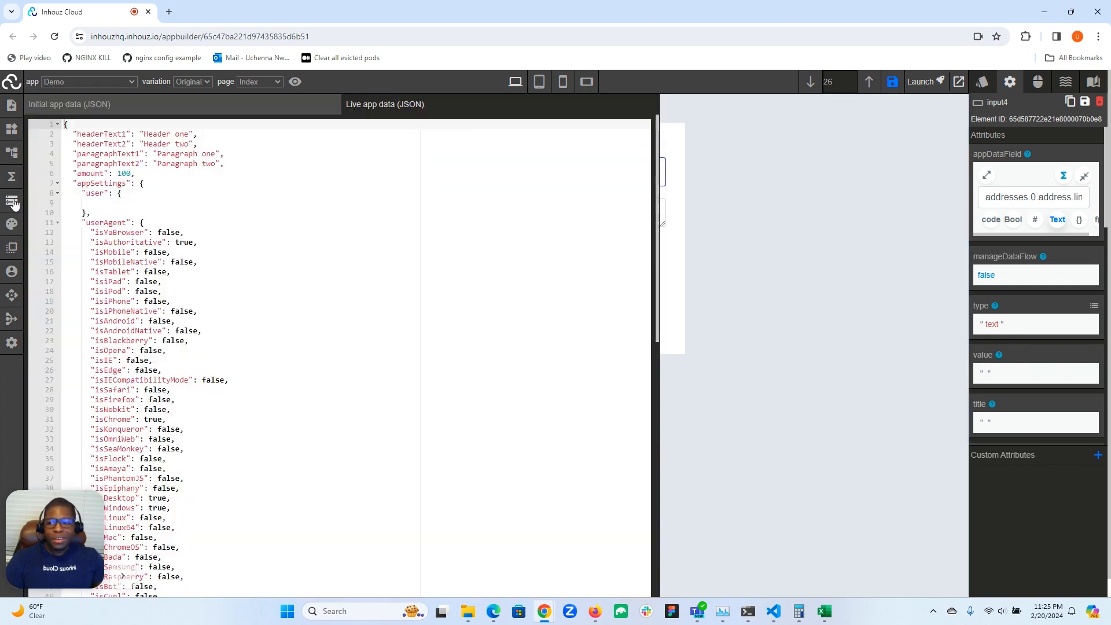
scroll(63, 489, down, 10)
drag(64, 489, 72, 327)
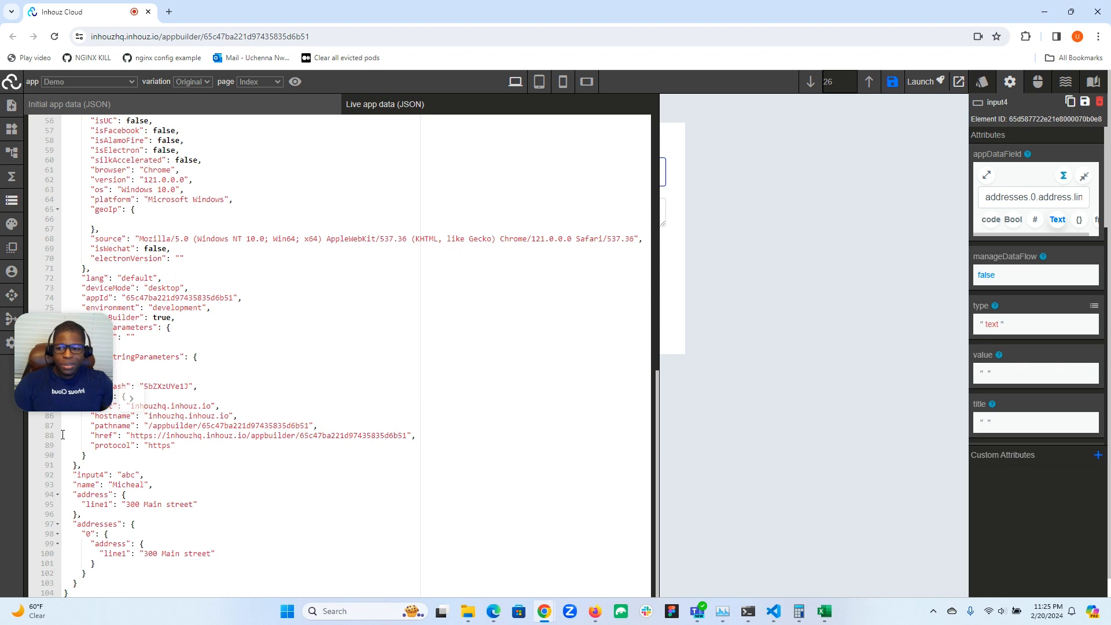
drag(38, 380, 30, 561)
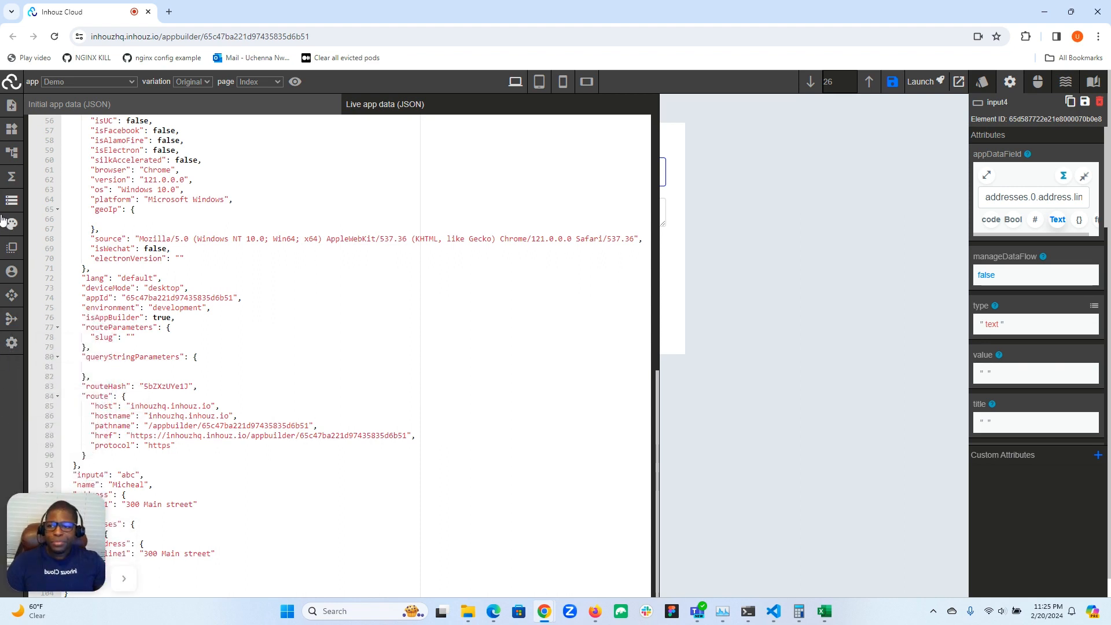
click(12, 200)
Change the input field's appDataField attribute back to "name"
click(1030, 197)
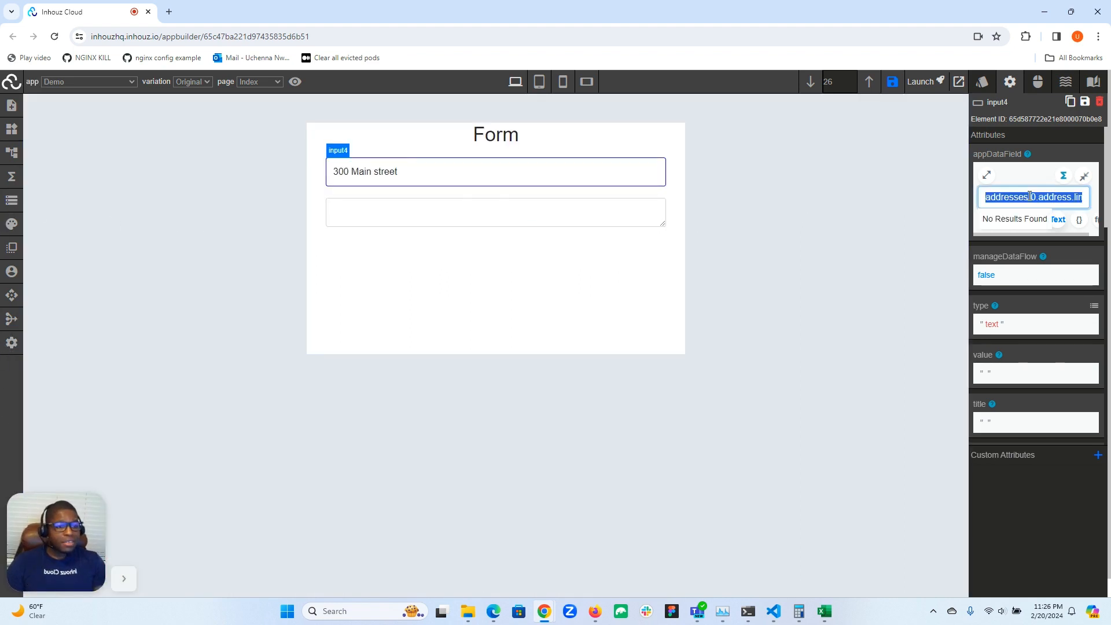
key(BackSpace)
text(name)
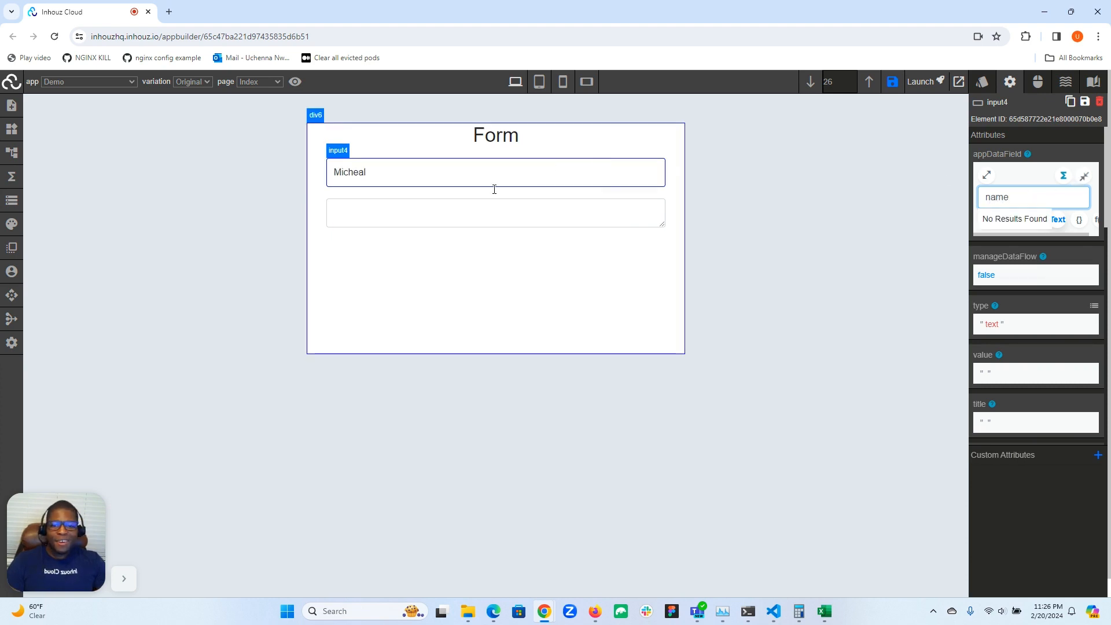
Select the form's text area and set its appDataField attribute to "description"
click(521, 211)
click(1008, 197)
text(description)
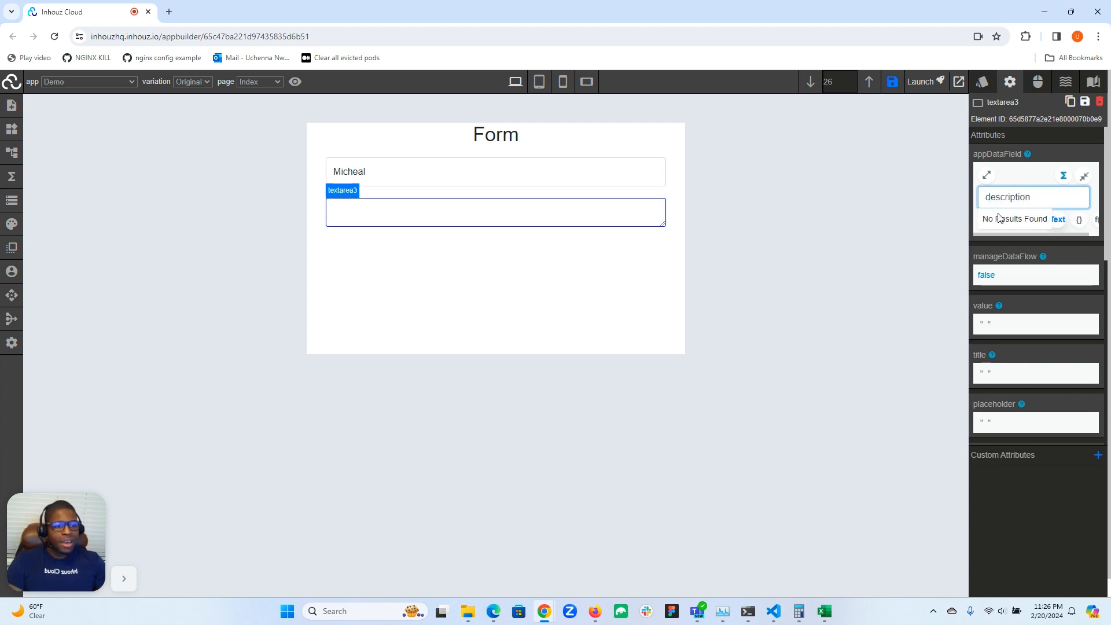
Set the text area's placeholder attribute to "description" and collapse the placeholder editor
scroll(1017, 254, down, 5)
scroll(997, 241, up, 4)
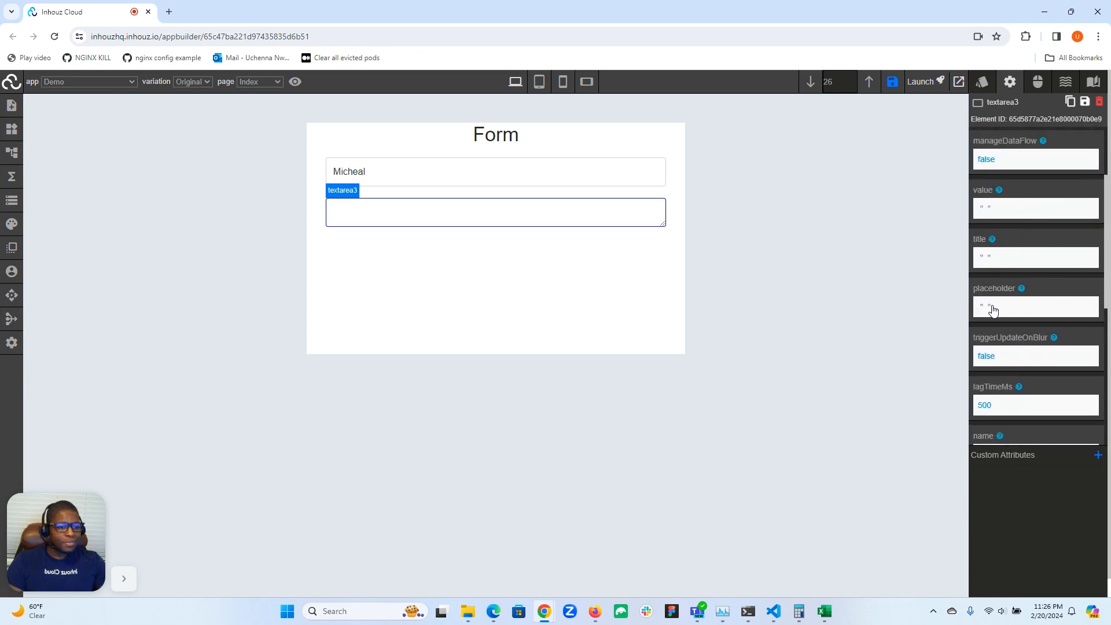
click(991, 309)
text(description)
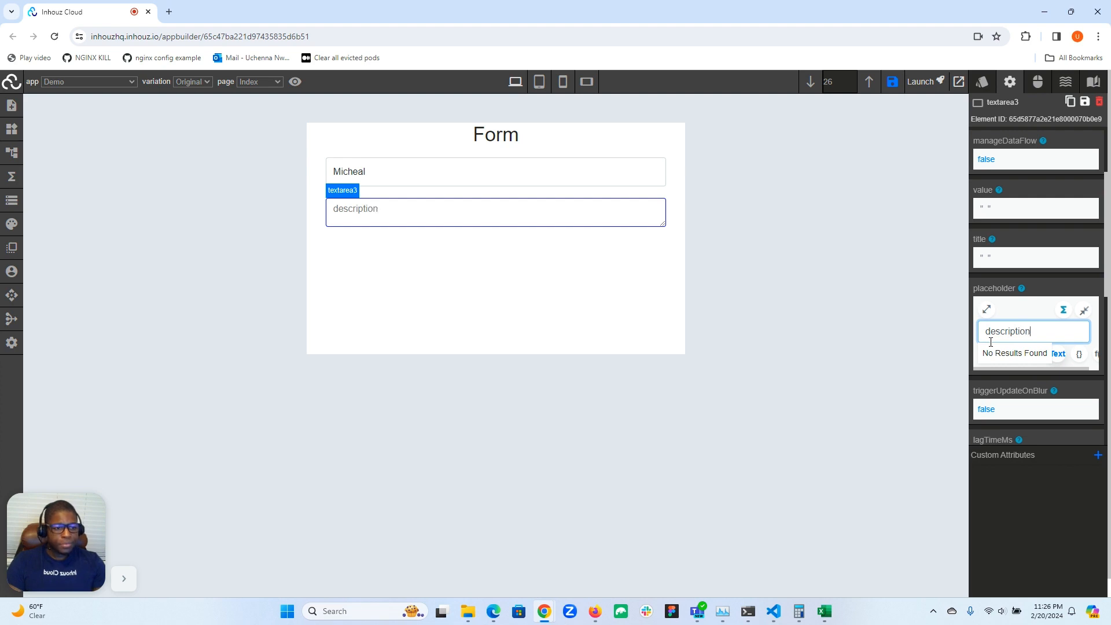
click(1084, 311)
scroll(1042, 310, up, 2)
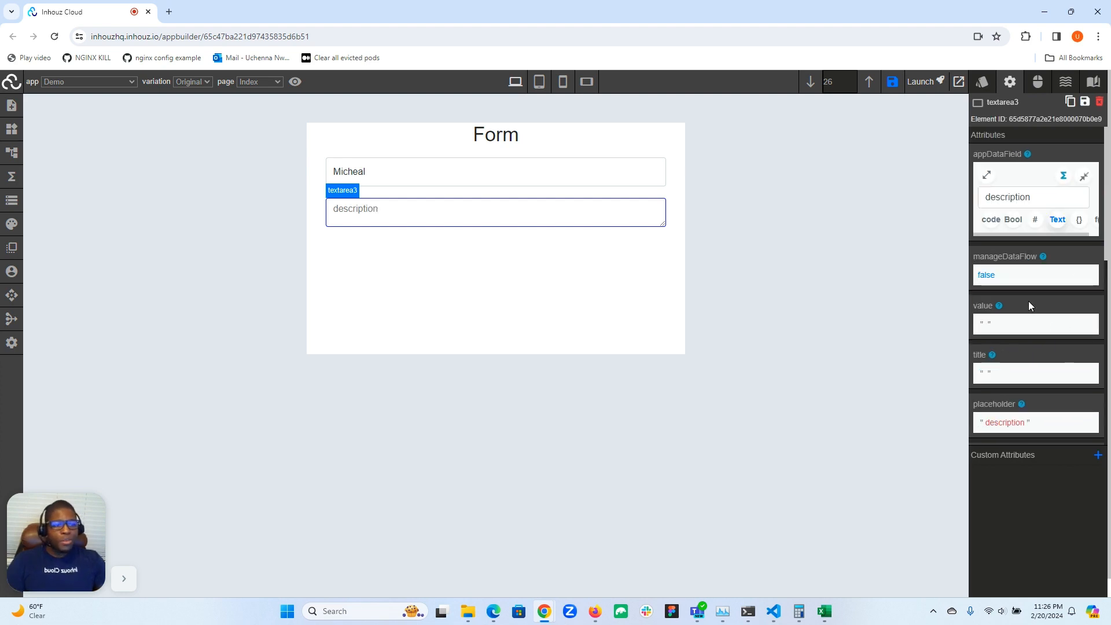
Switch the text area's disabled attribute on to see its effect in the form, and switch it back off
scroll(1007, 202, down, 5)
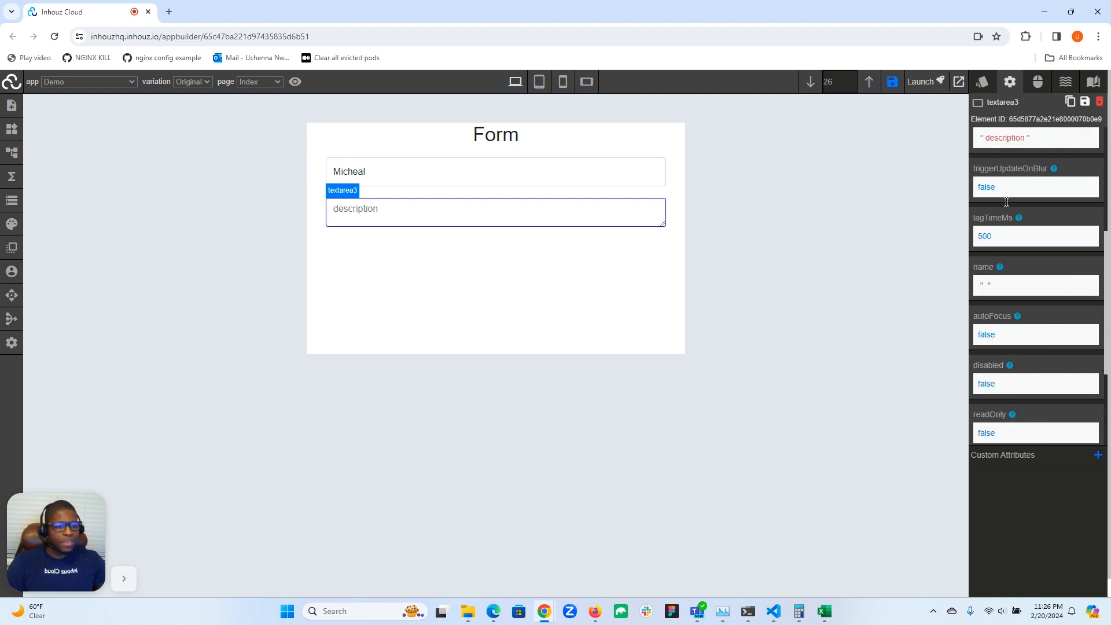
scroll(1006, 202, down, 3)
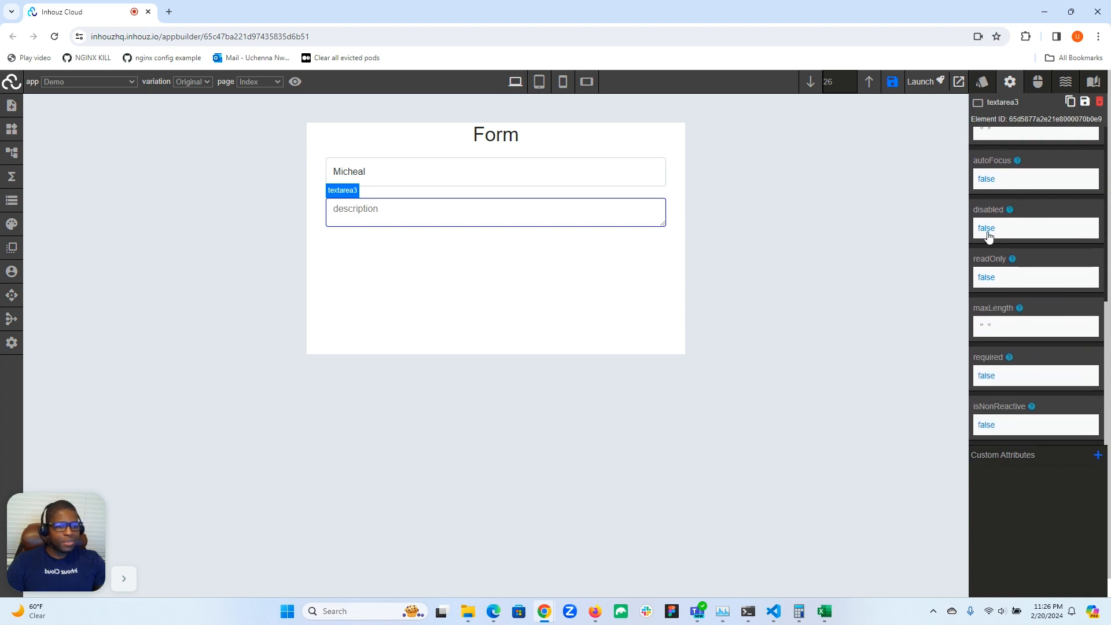
click(989, 231)
click(997, 256)
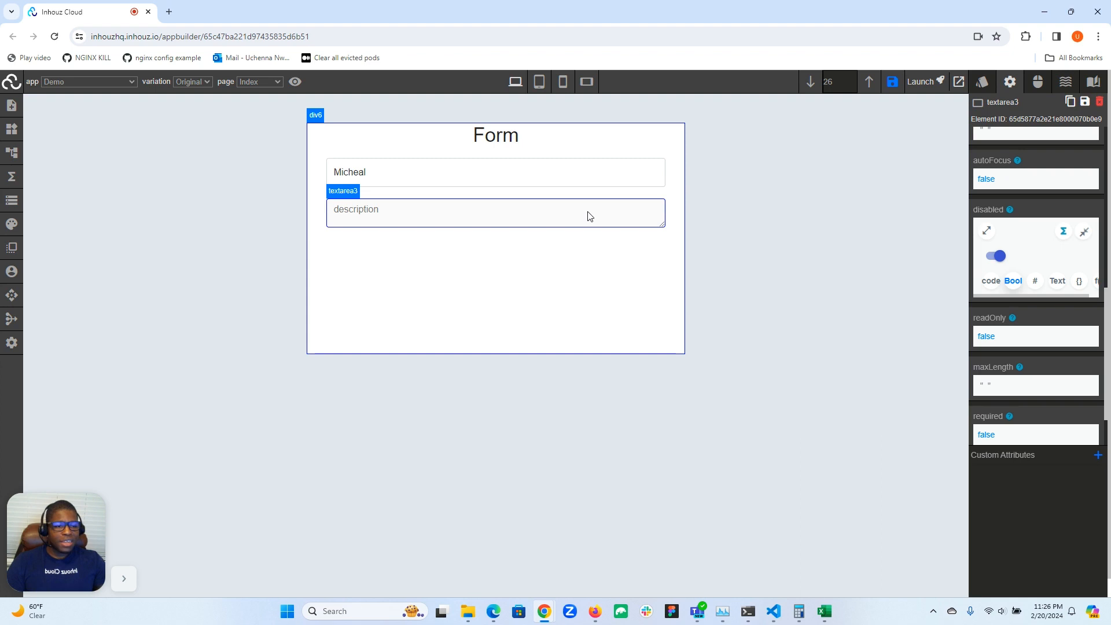
click(998, 256)
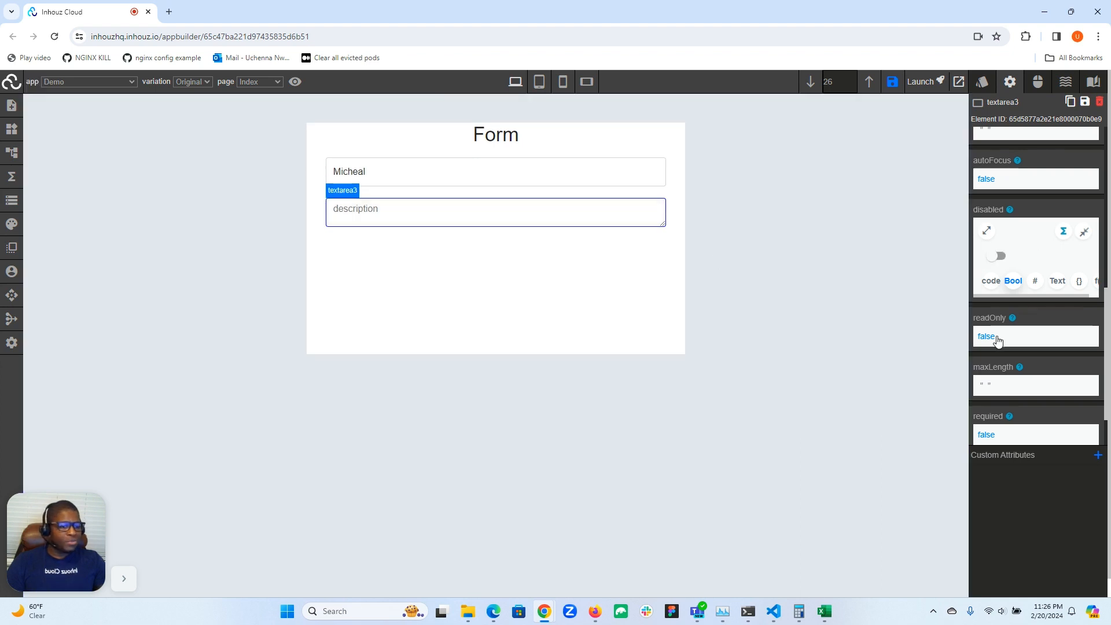
Review the text area's readOnly, maxLength, required and isNonReactive attributes and collapse the disabled attribute's editor
scroll(989, 328, down, 2)
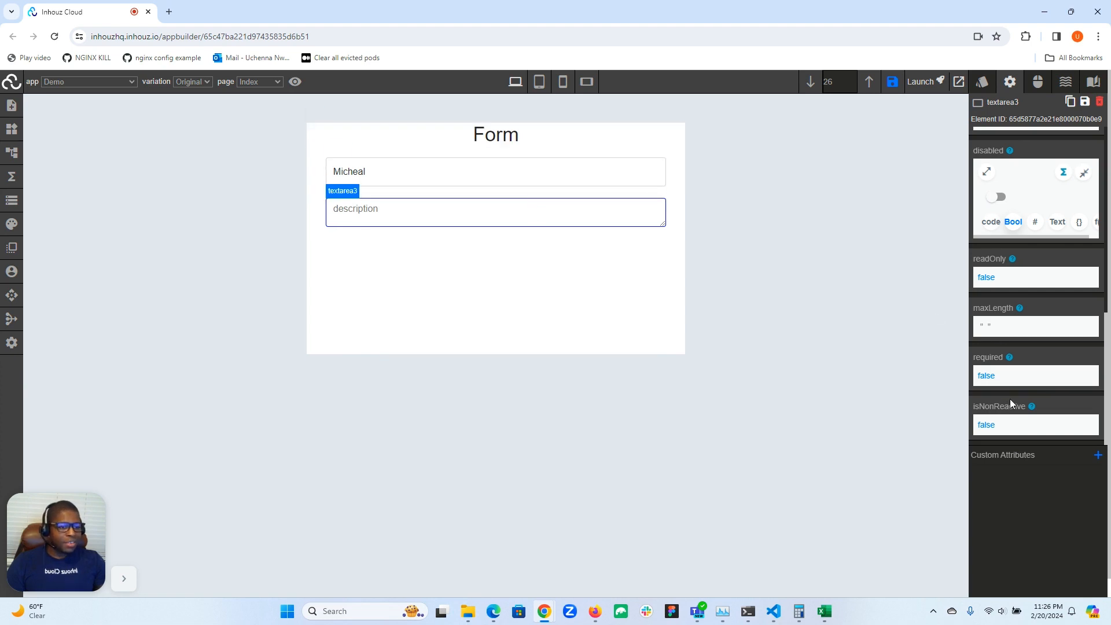
scroll(1011, 400, up, 3)
click(1084, 347)
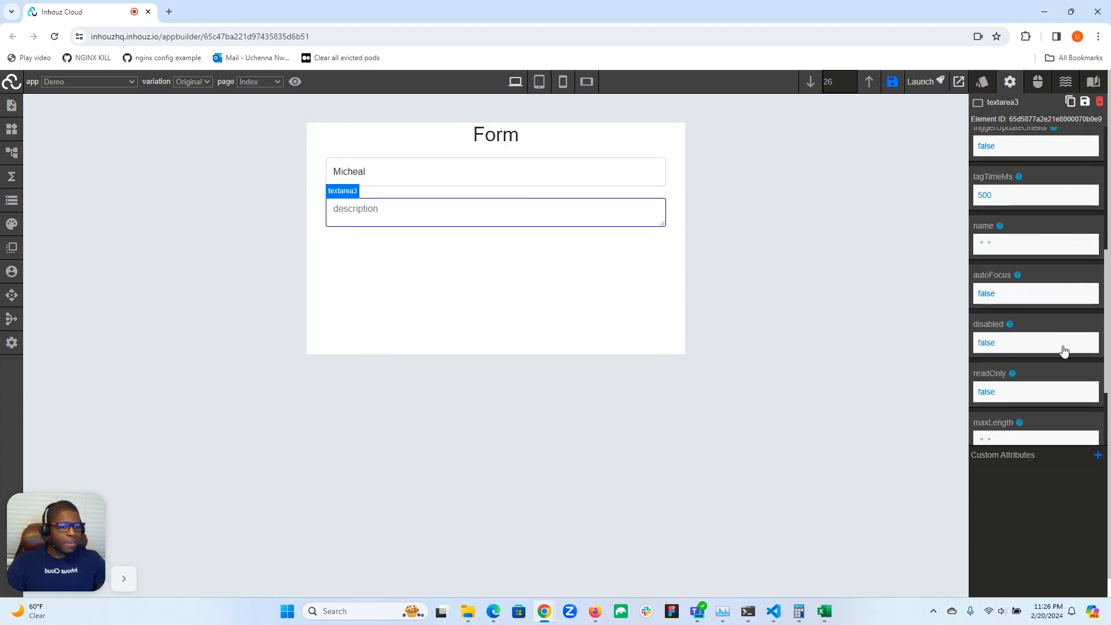
scroll(1057, 347, up, 5)
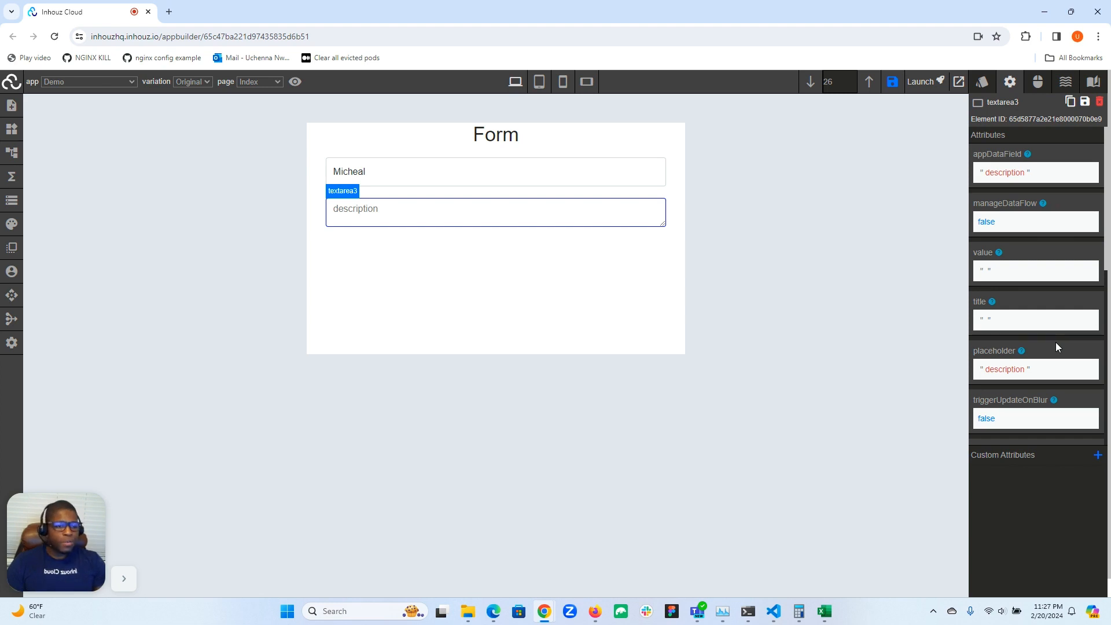
Set the text area's appDataField attribute to "name" so it shares the input field's binding, and collapse the editor
click(437, 169)
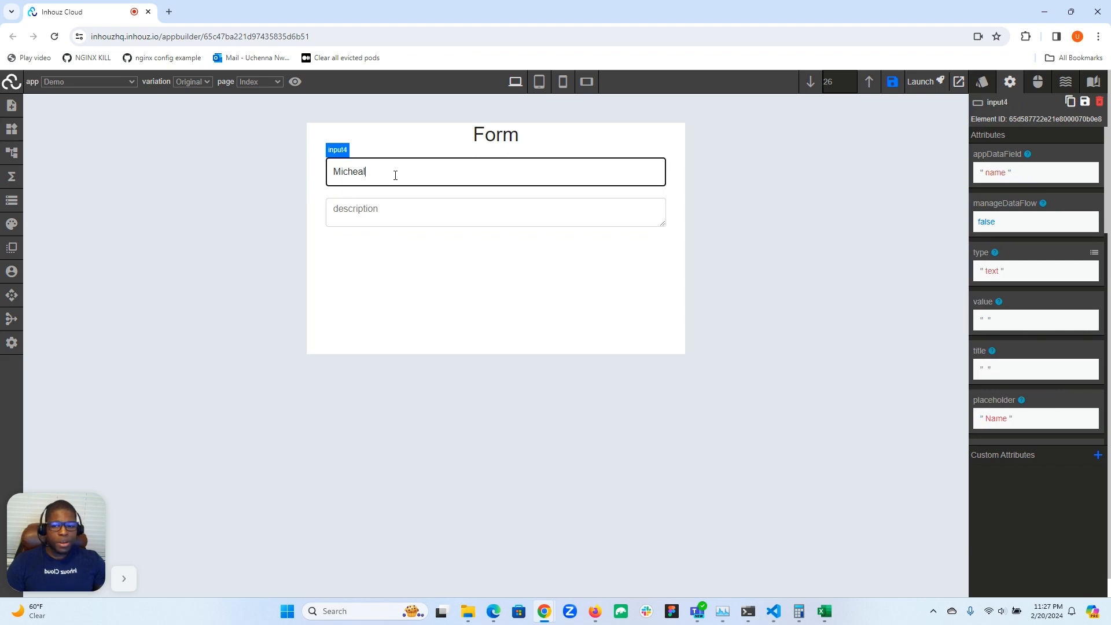
click(370, 209)
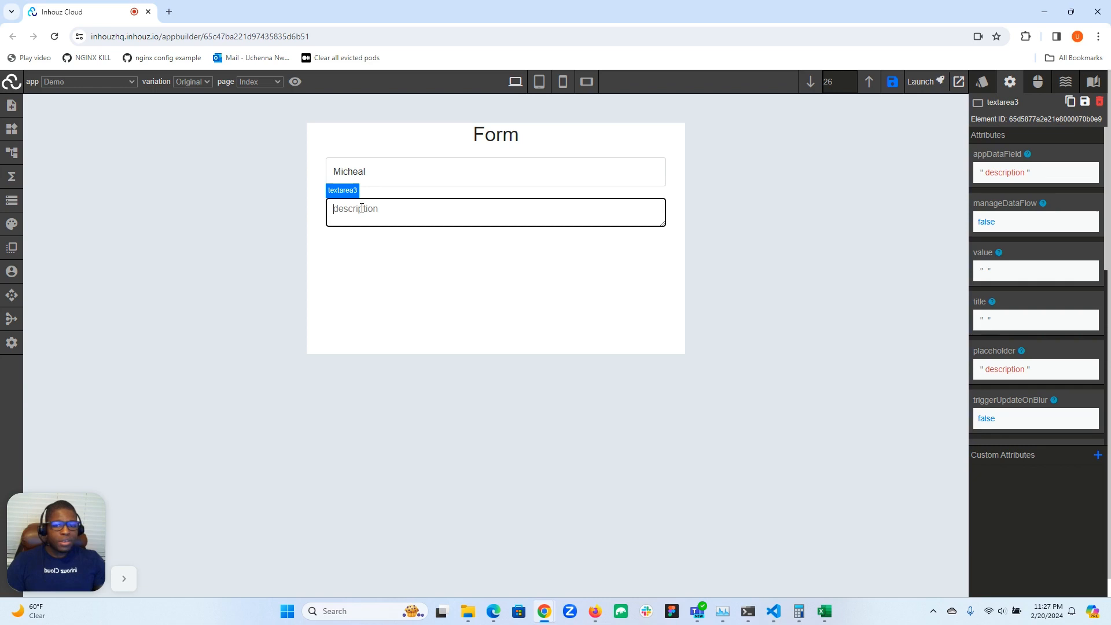
click(994, 174)
double_click(990, 196)
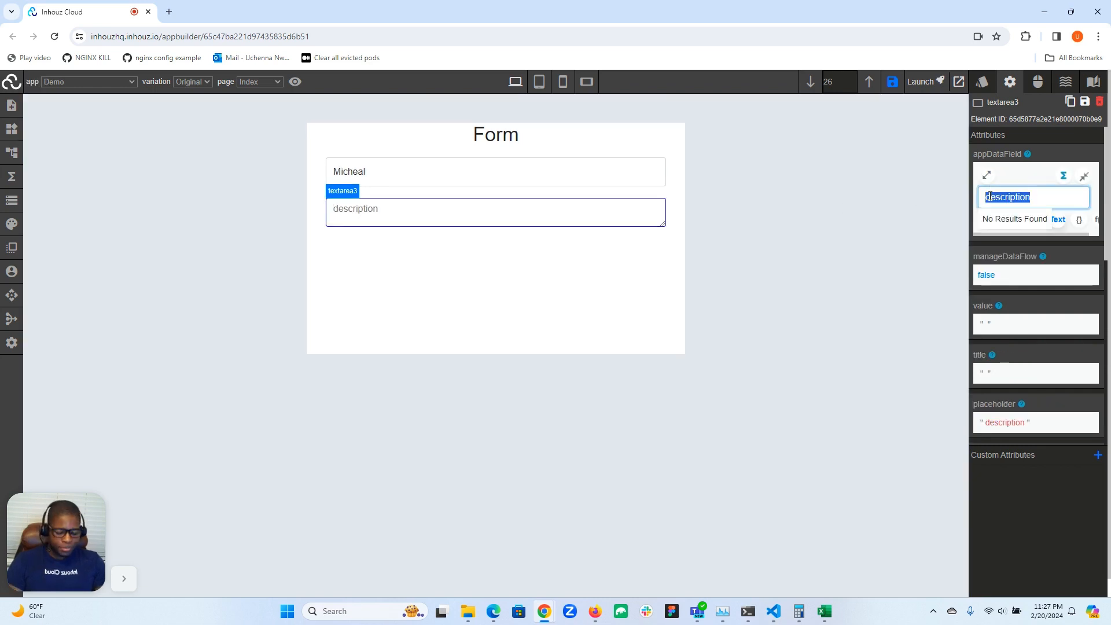
text(name)
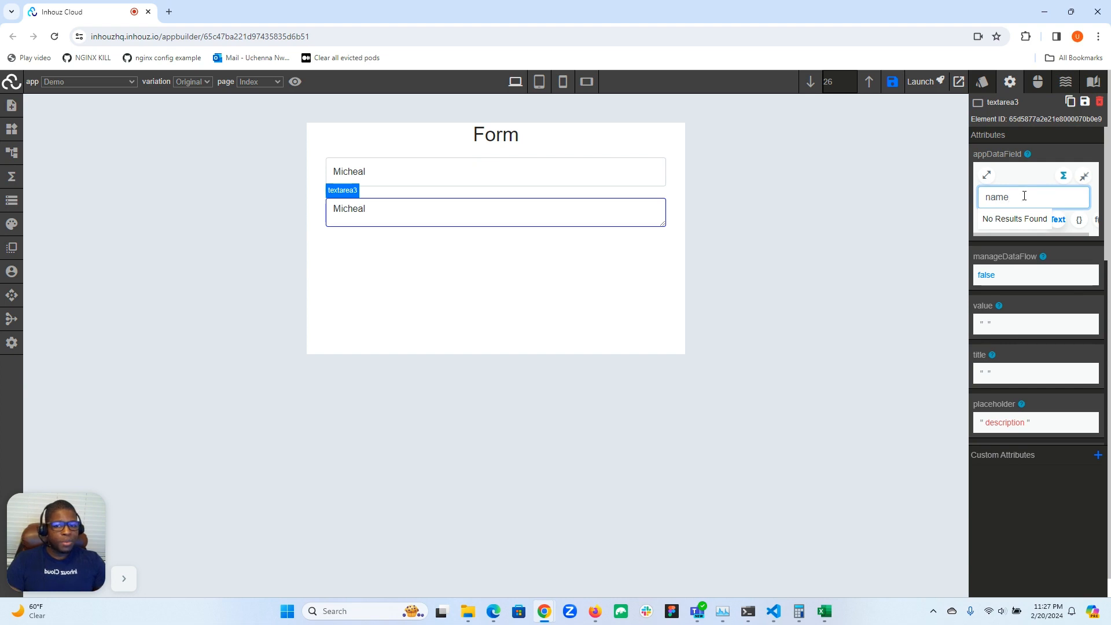
click(1084, 176)
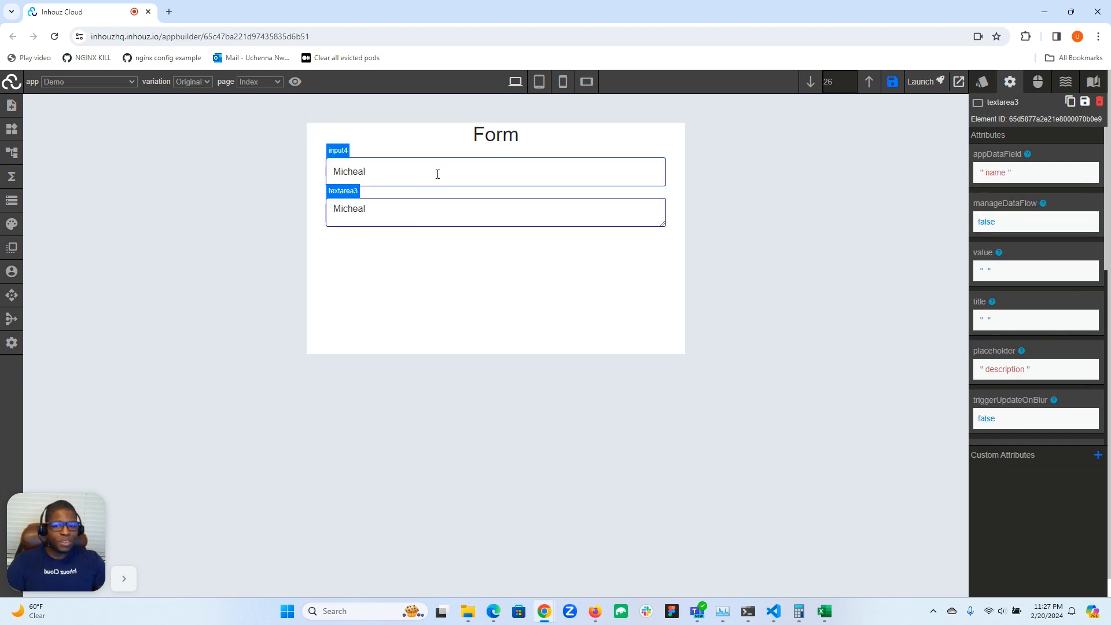
Clear the text in the form's name input and switch its manageDataFlow attribute to true
double_click(414, 177)
key(BackSpace)
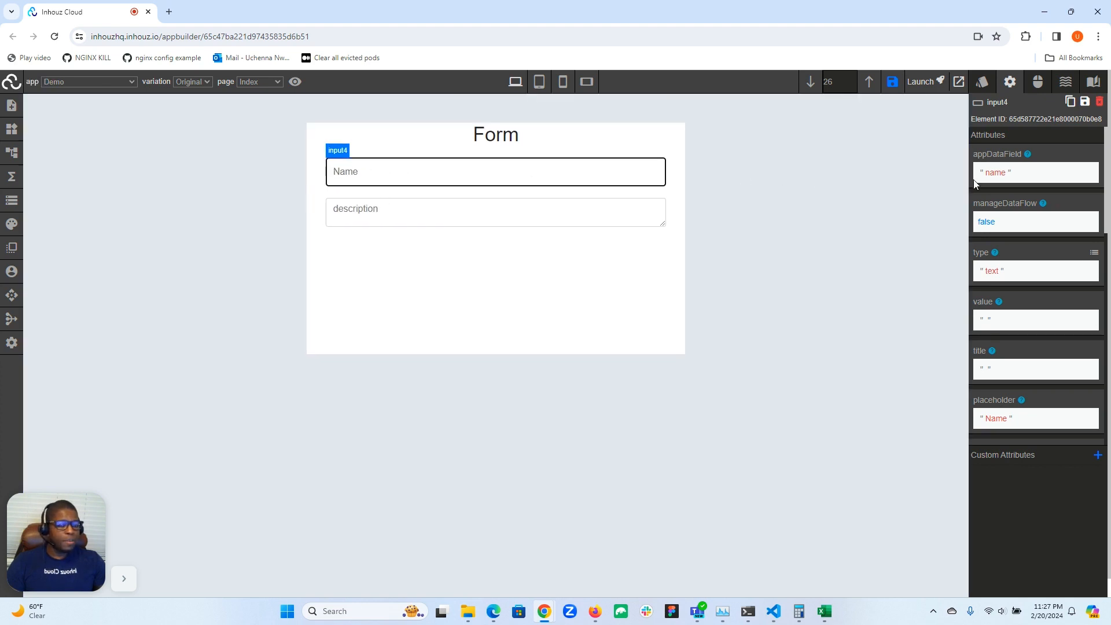
click(988, 227)
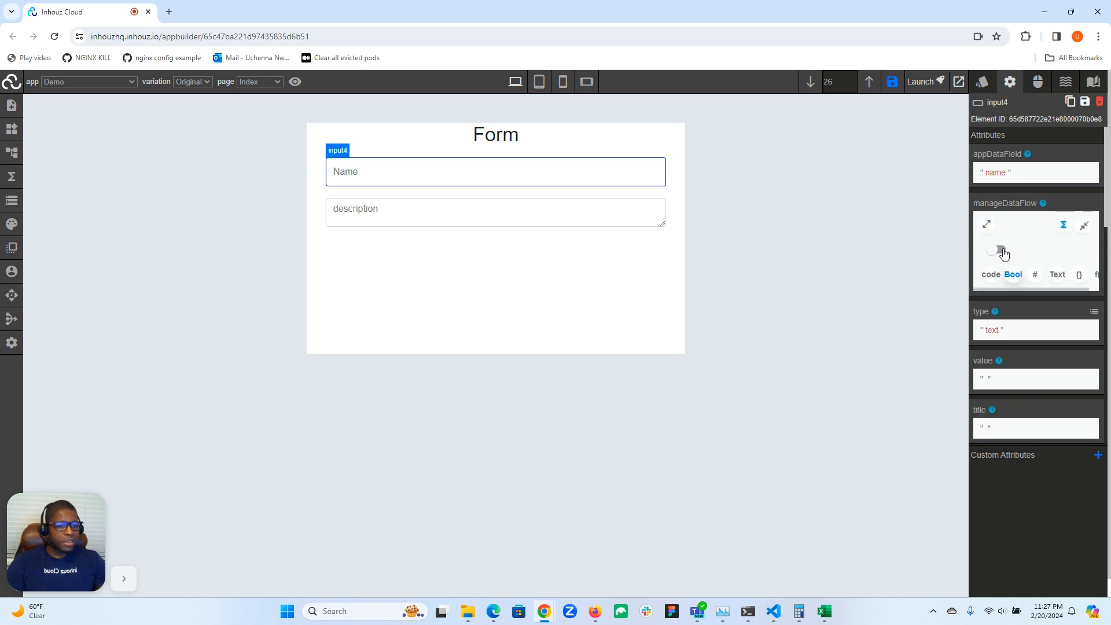
click(1001, 251)
click(1085, 226)
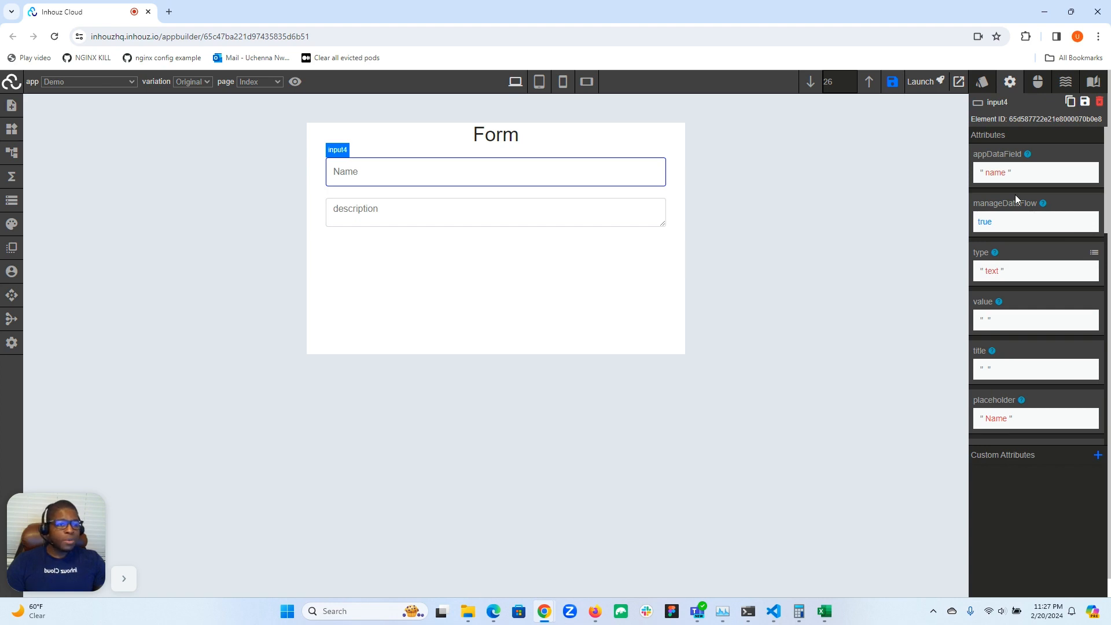
Start a new function in the function builder and name it basicInputOnChange
click(1039, 84)
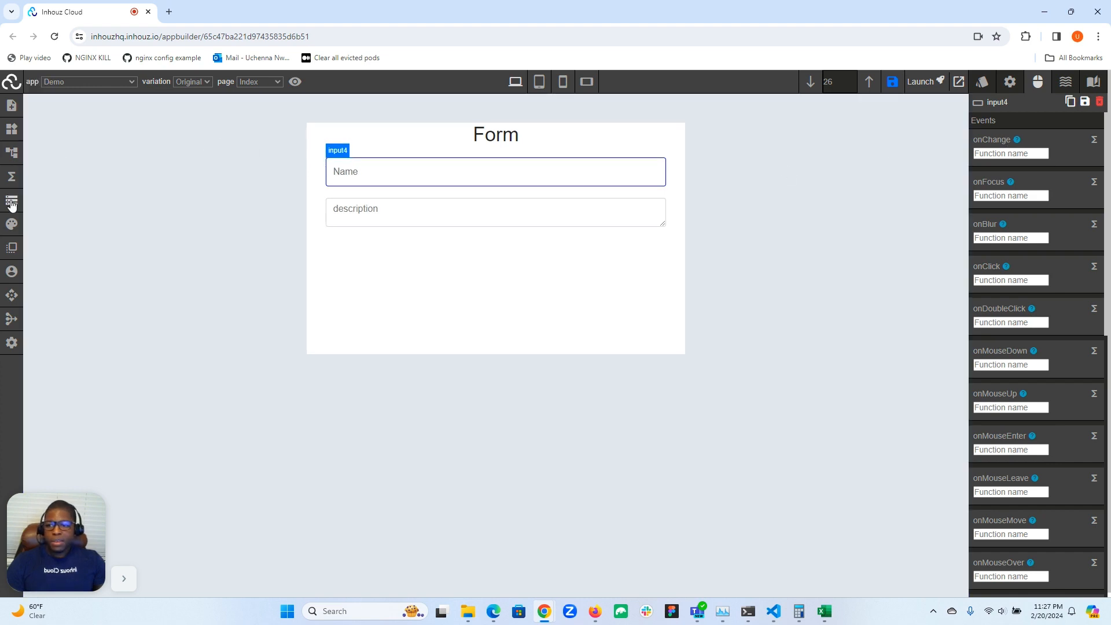
click(12, 176)
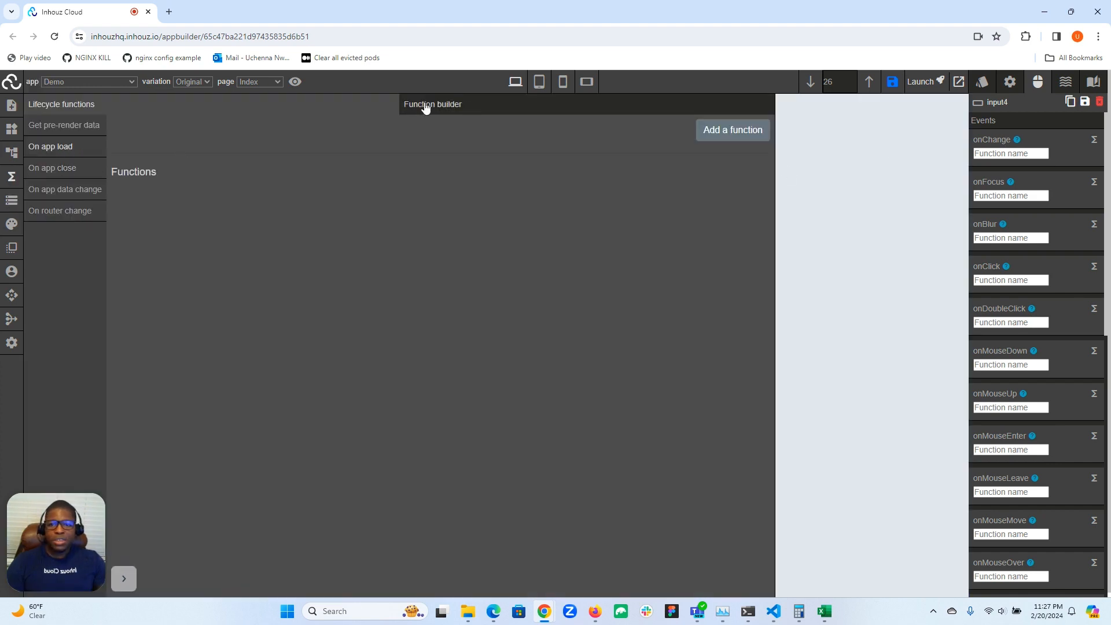
click(468, 106)
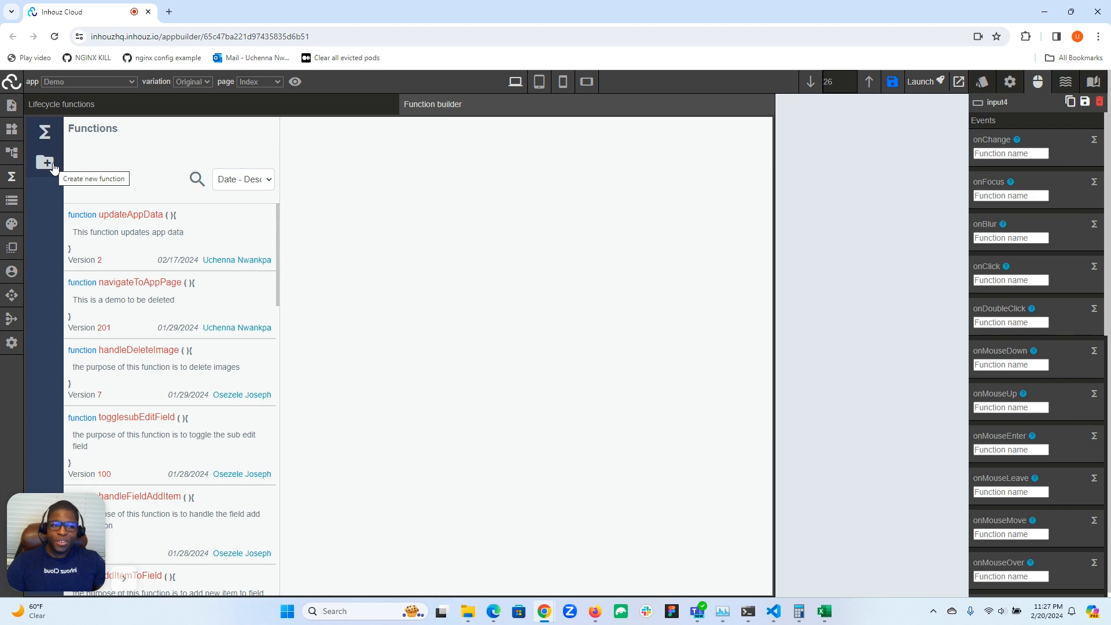
click(51, 166)
click(132, 172)
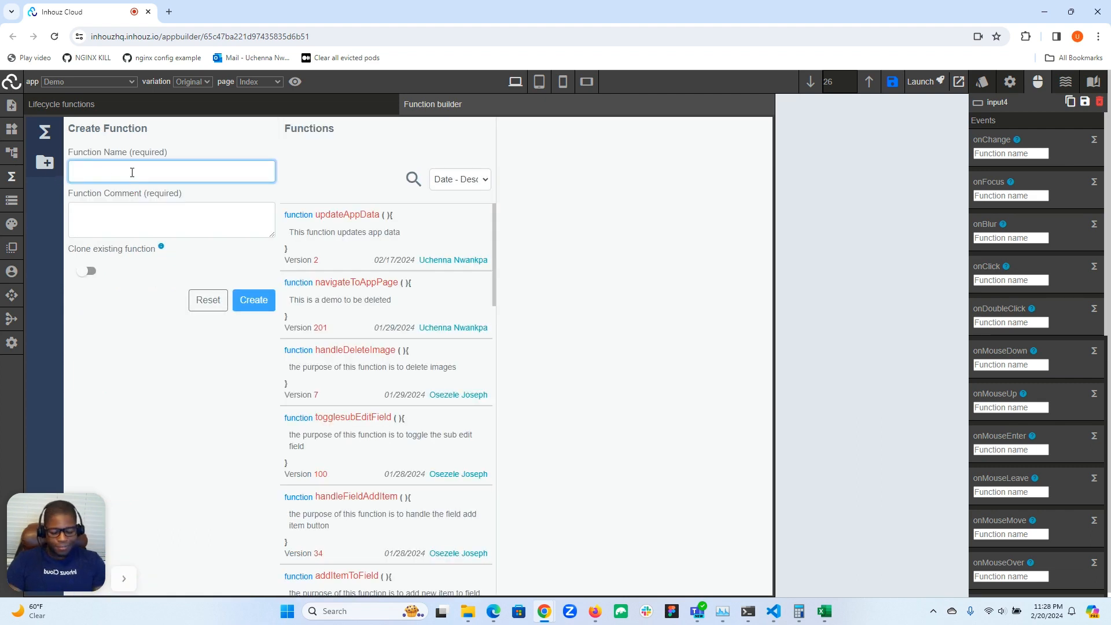
text(Man)
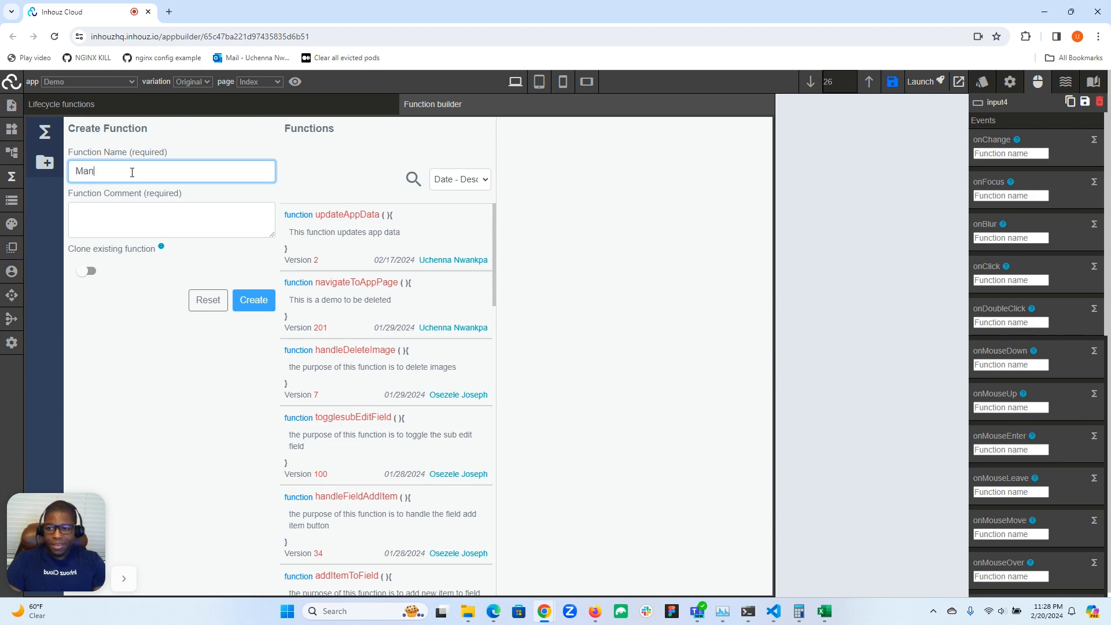
key(BackSpace)
key(BackSpace)
text(ma)
key(BackSpace)
key(BackSpace)
text(basi)
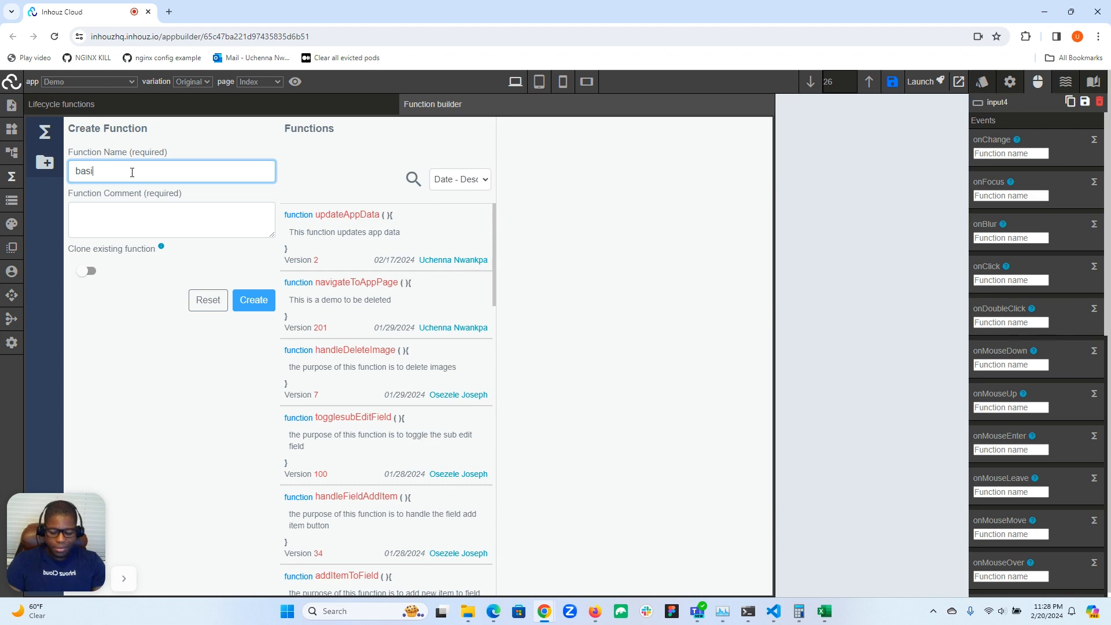
text(cInput)
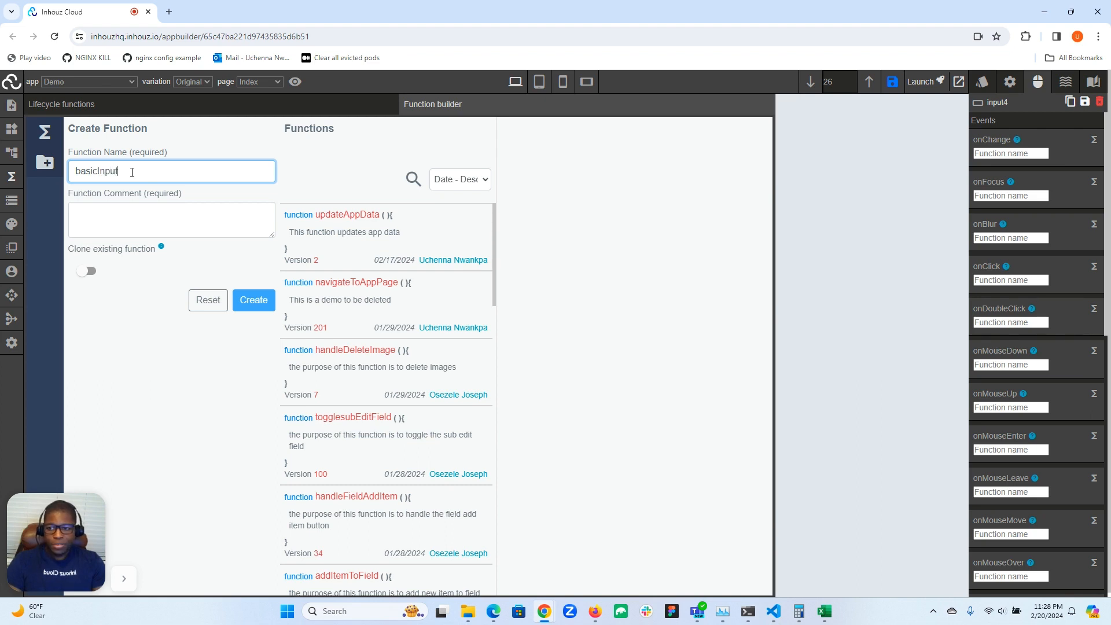
text(OnChange)
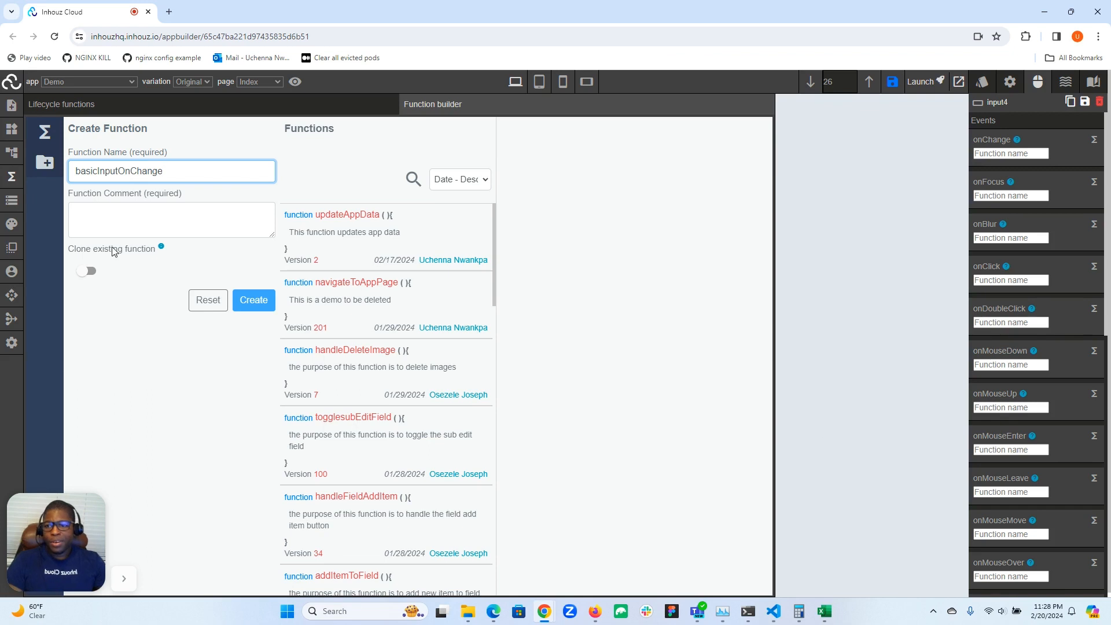
Enter the function comment "Update app data on input change" and create the function
click(124, 210)
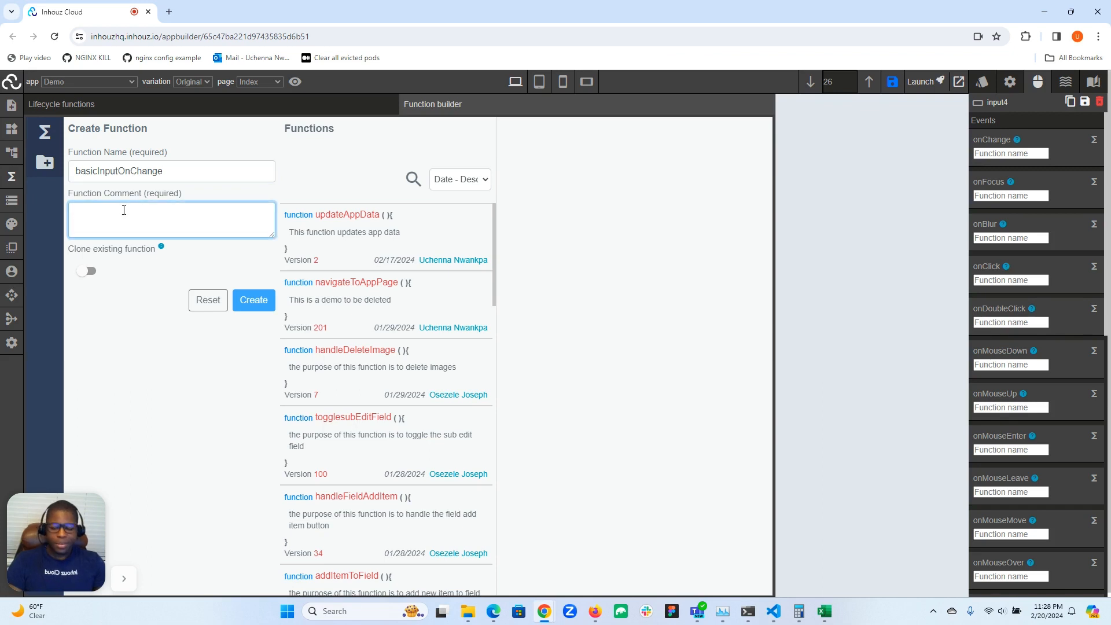
text(Update a)
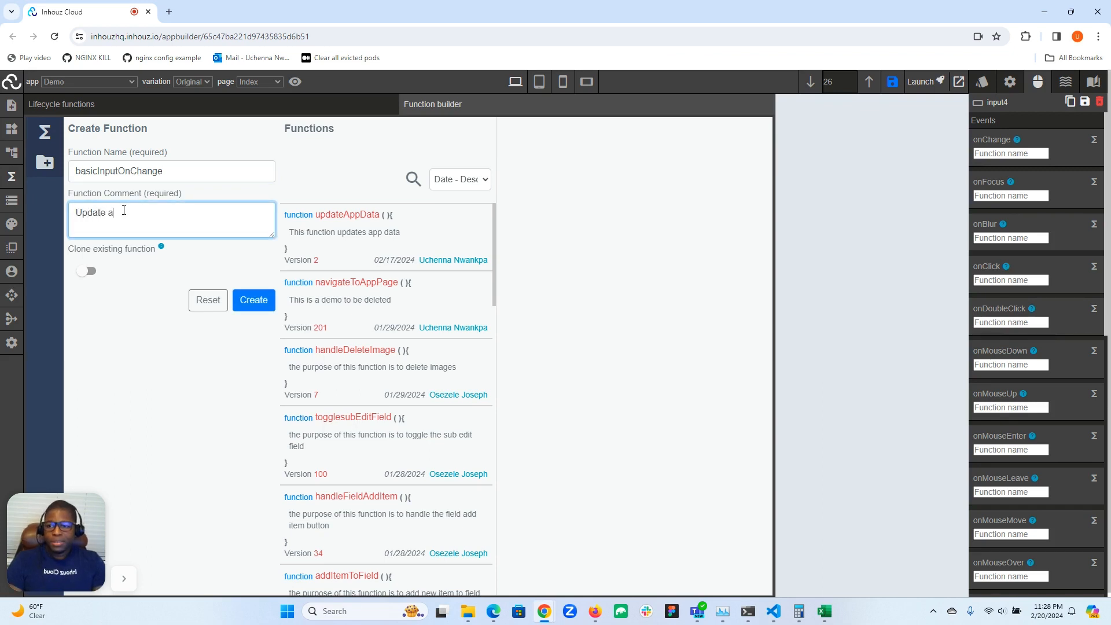
text(pp date on input change)
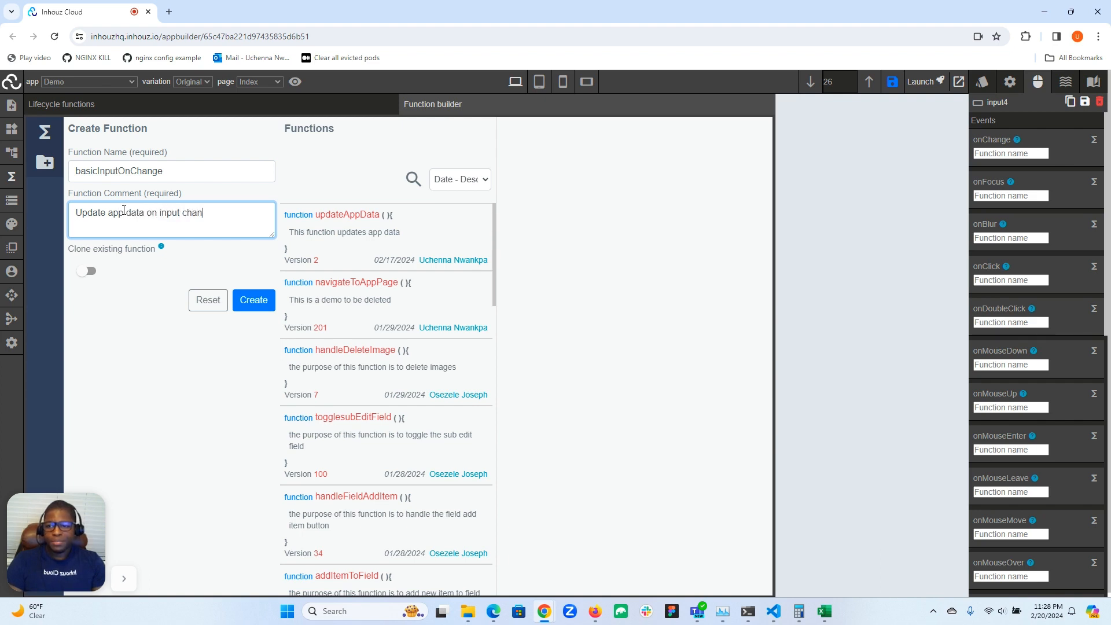
click(264, 305)
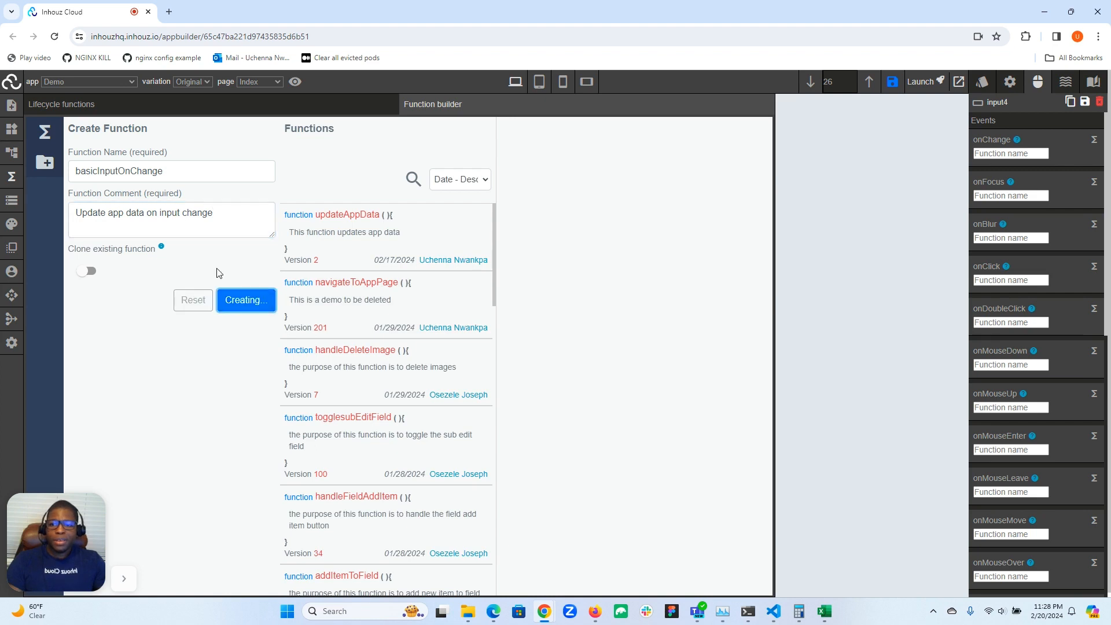
Add a workflow with the comment "logic" to basicInputOnChange and insert an empty step in it
click(350, 191)
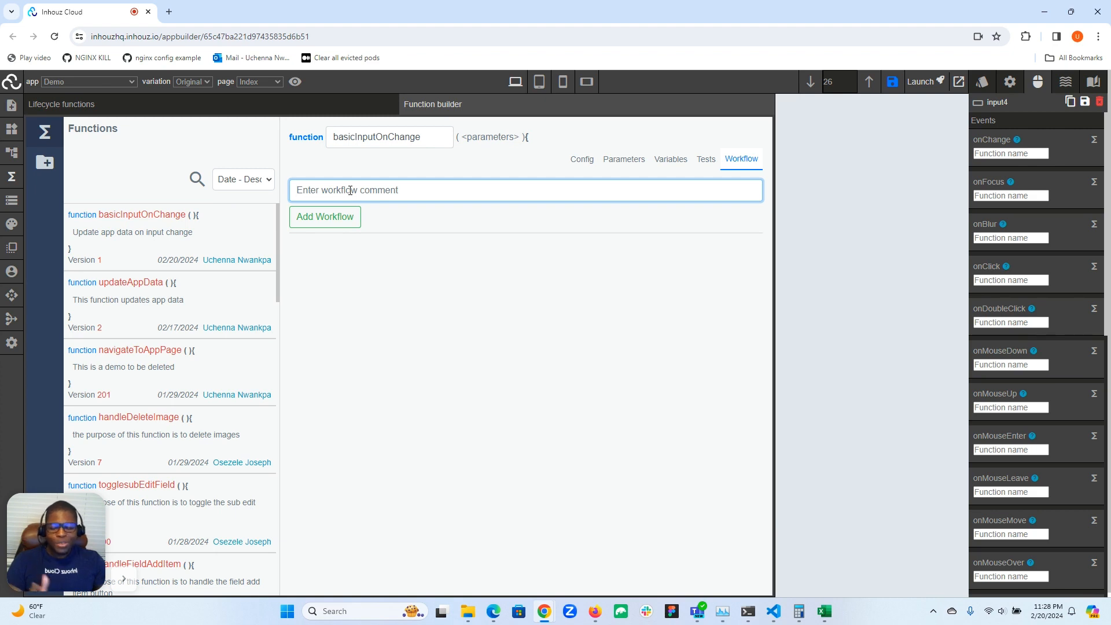
text(logic)
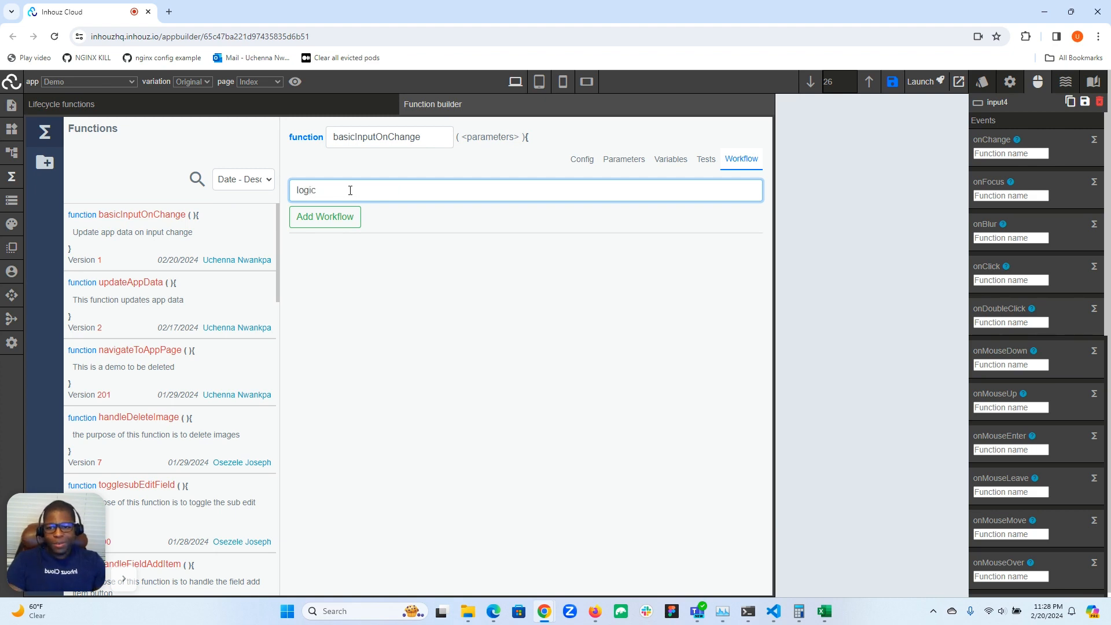
click(323, 219)
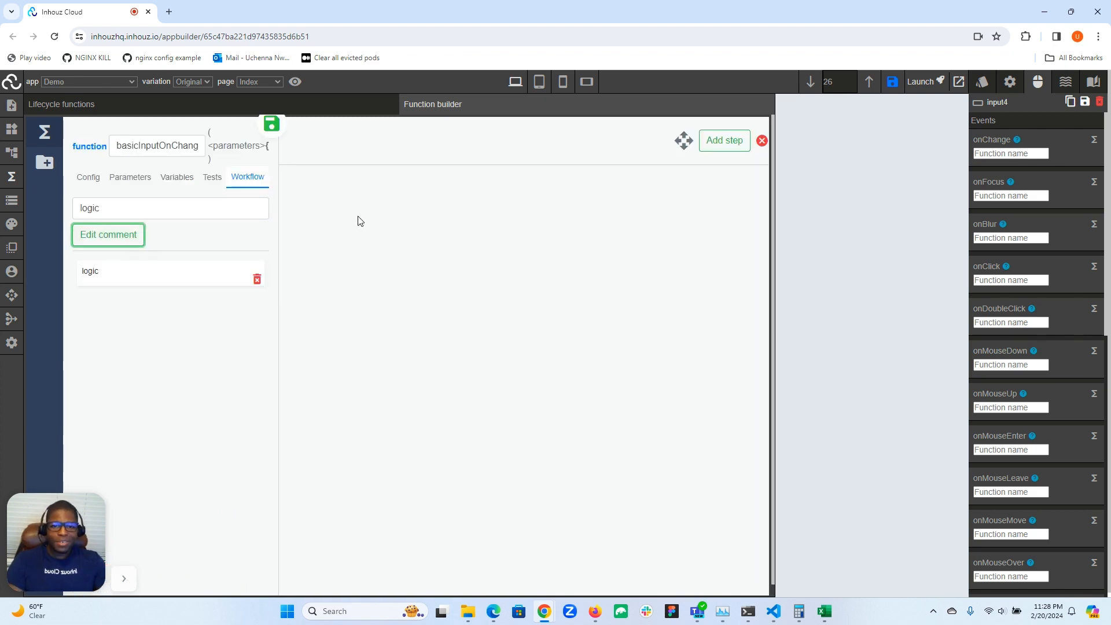
click(725, 140)
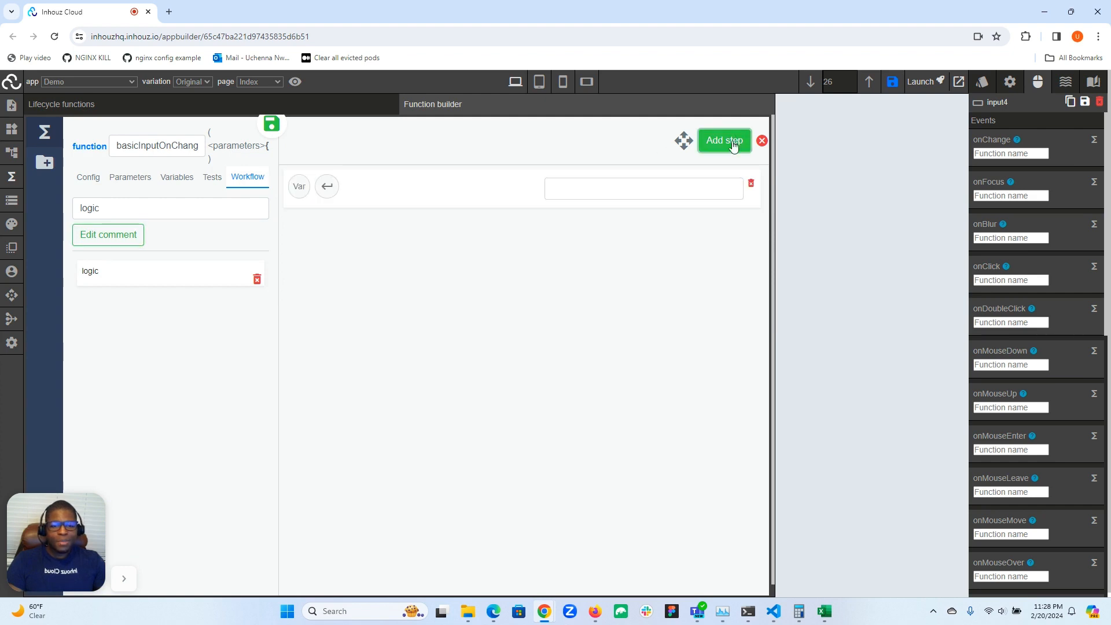
Review the function's system-generated parameters and add a text parameter named appDataField
click(130, 177)
scroll(138, 304, down, 5)
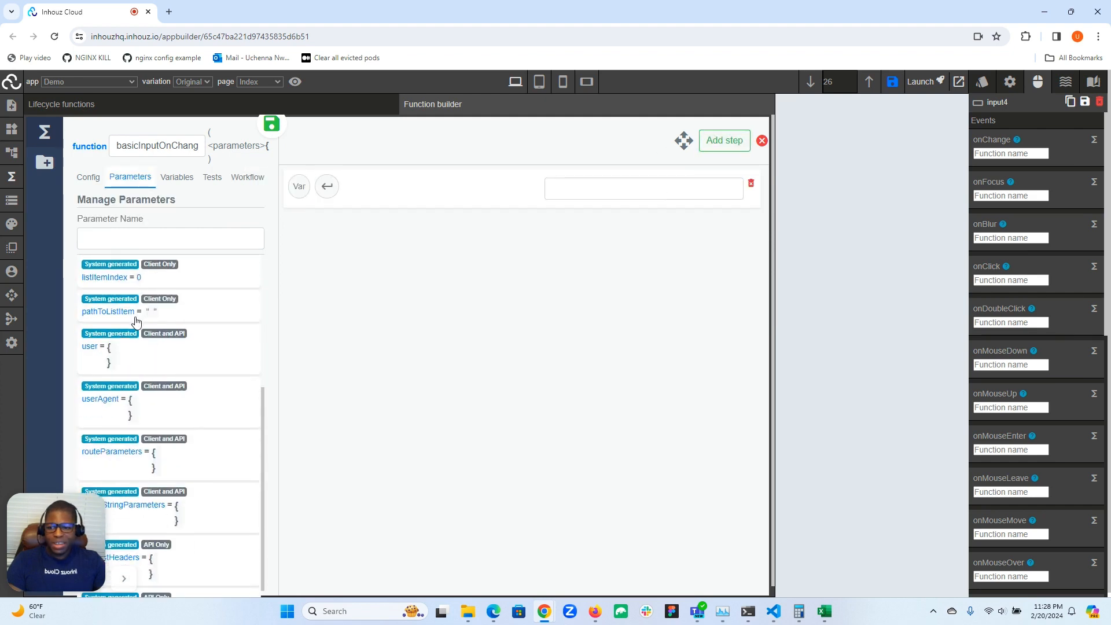
drag(58, 525, 318, 478)
scroll(165, 492, up, 4)
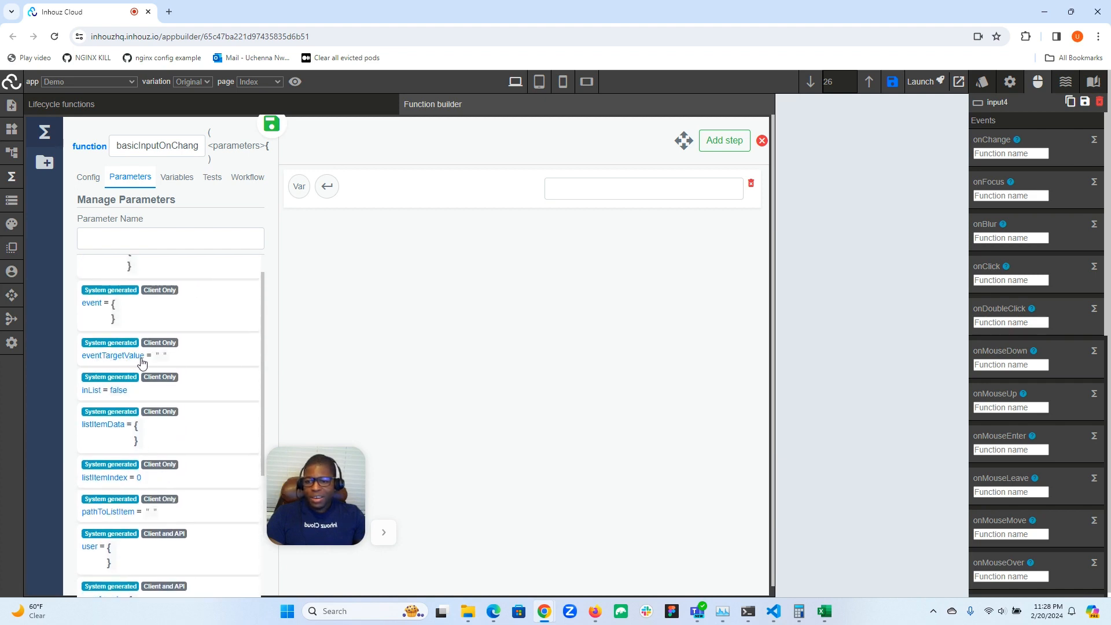
drag(334, 484, 45, 512)
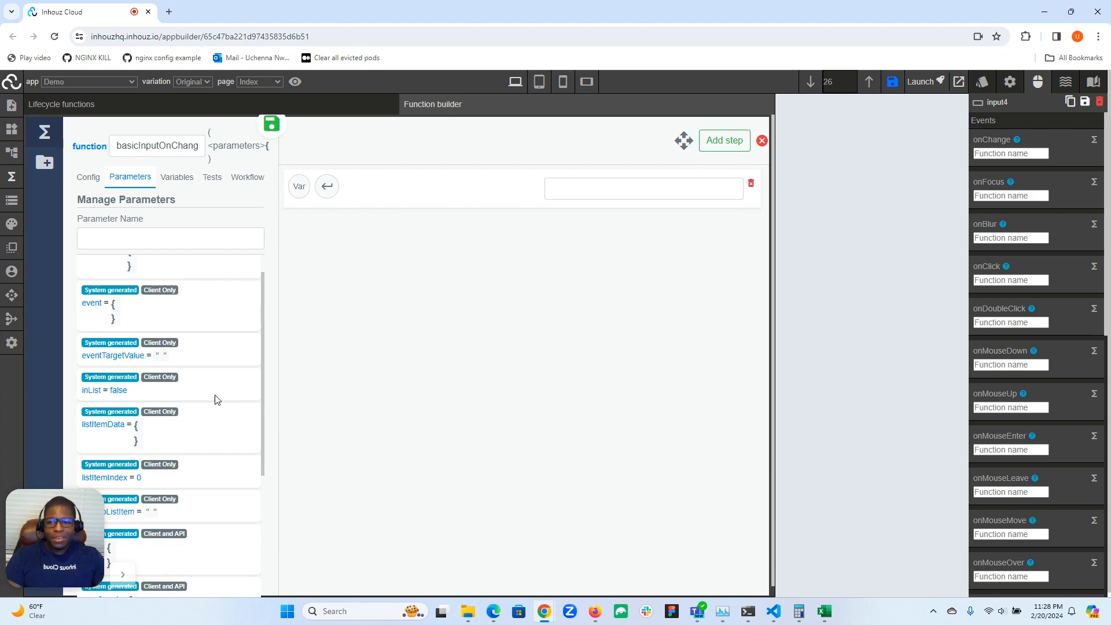
click(108, 238)
scroll(140, 295, up, 1)
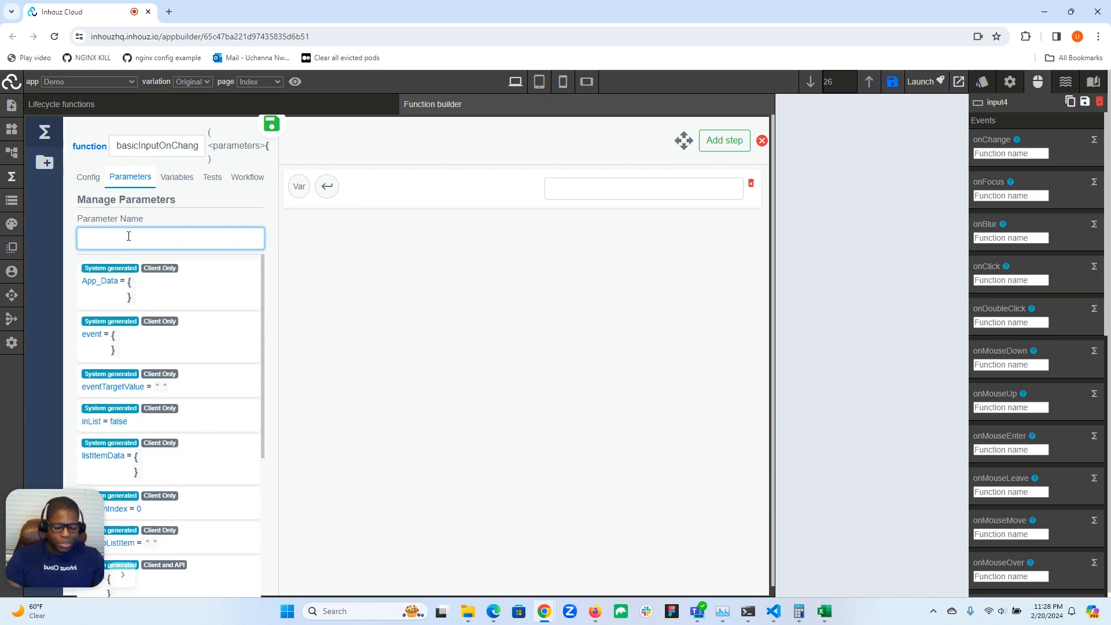
text(appDataField)
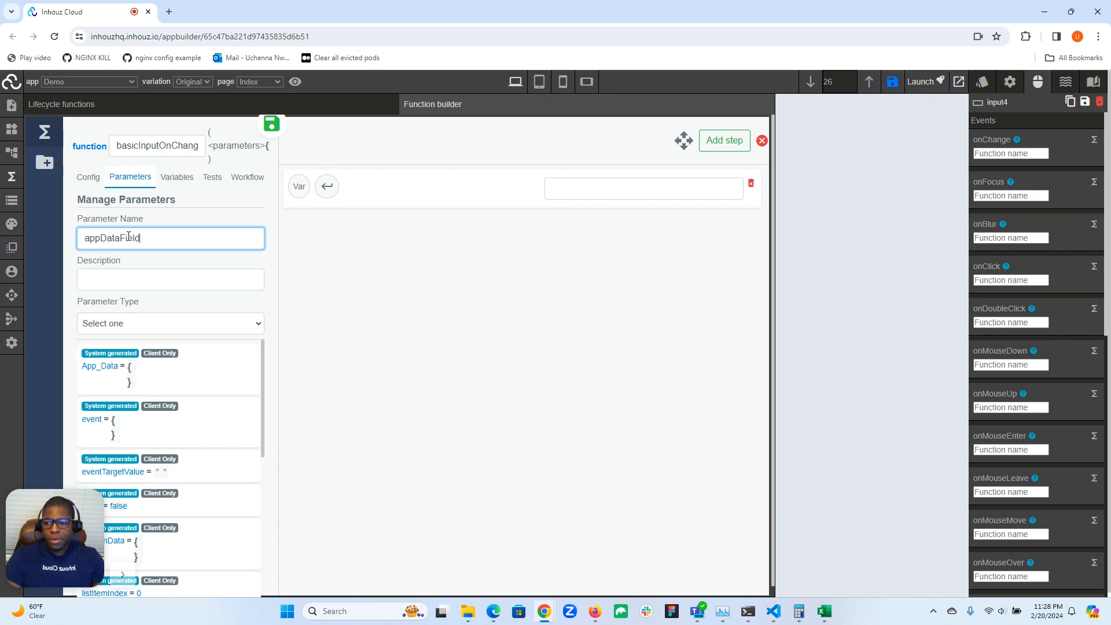
click(129, 323)
click(116, 353)
click(93, 389)
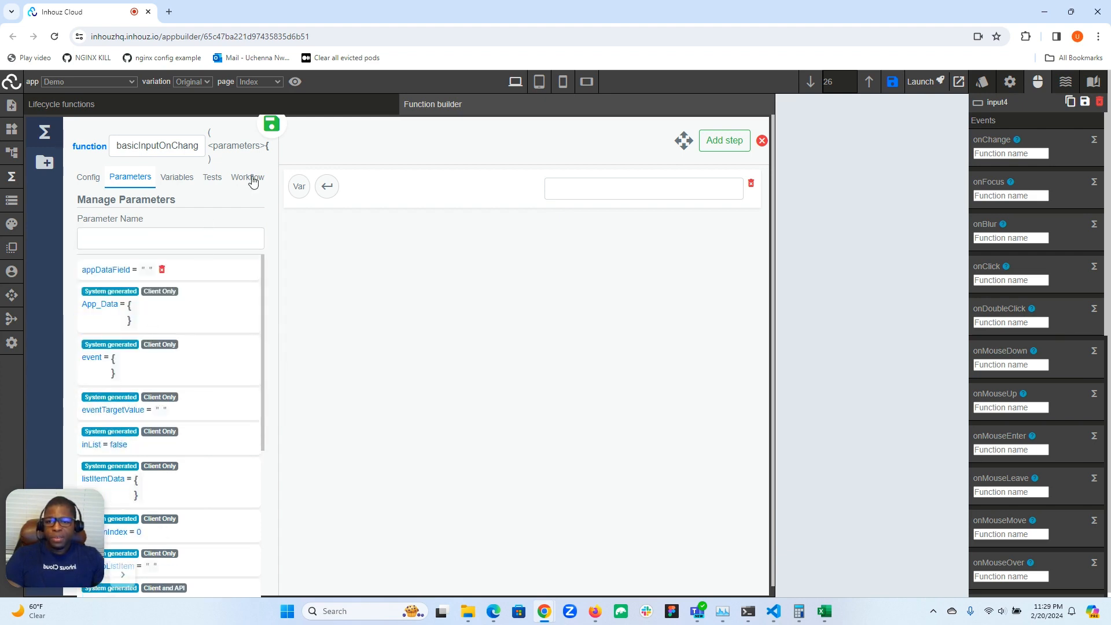
Set the workflow step's operation to "Update client app data" and add a key-value entry to its object
click(562, 188)
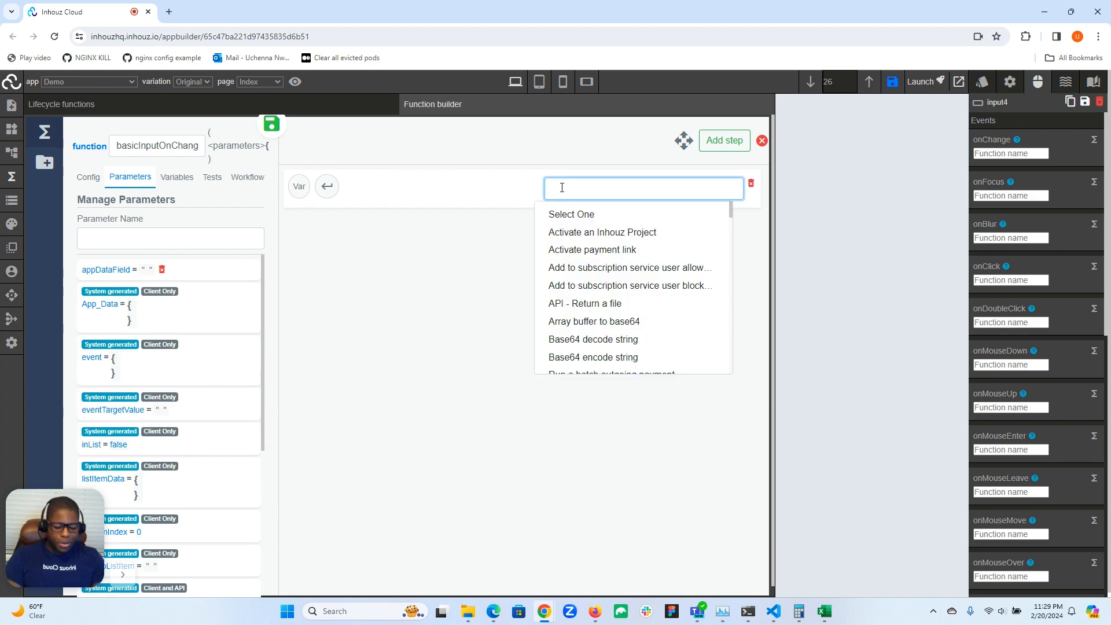
text(upd)
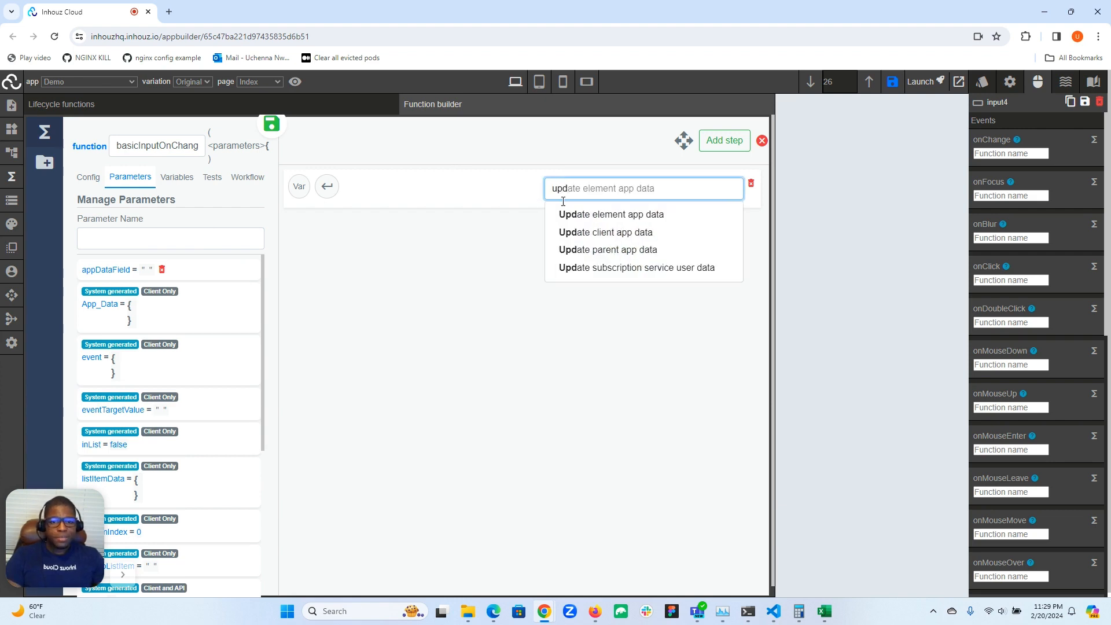
click(598, 233)
click(303, 262)
click(317, 282)
click(342, 310)
click(349, 335)
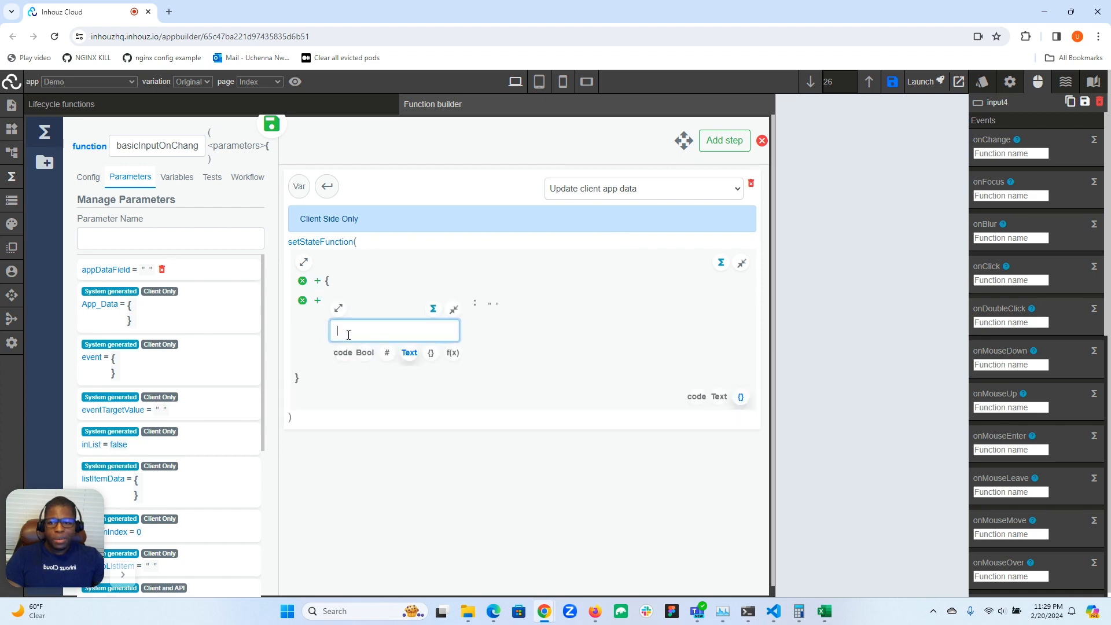
Use the appDataField parameter as the entry's key and the eventTargetValue parameter as its value
text(app)
click(366, 355)
click(479, 317)
click(459, 309)
click(500, 336)
text(eve)
click(503, 352)
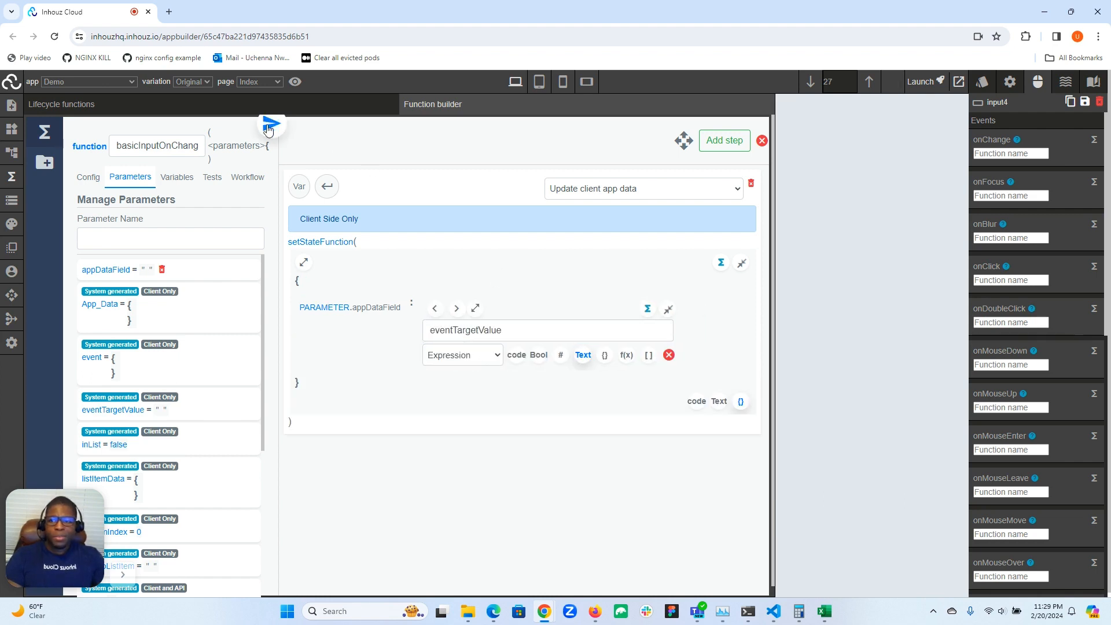
Open the function's configuration and deploy version 2 of basicInputOnChange
click(89, 177)
click(119, 453)
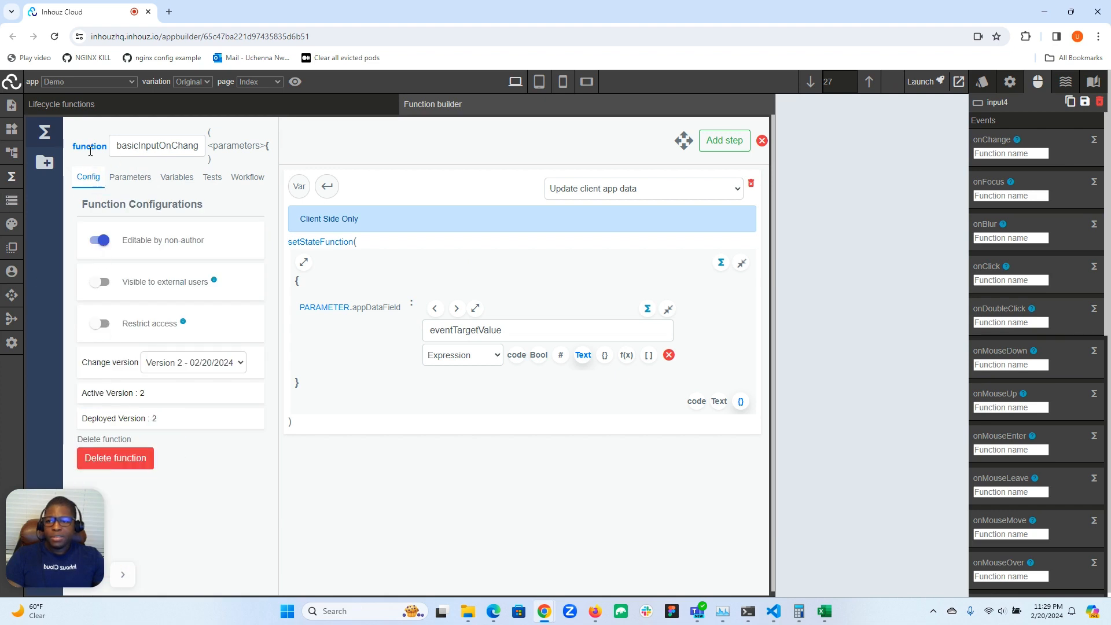
Close the function builder and assign basicInputOnChange to the Name input's onChange event
click(11, 177)
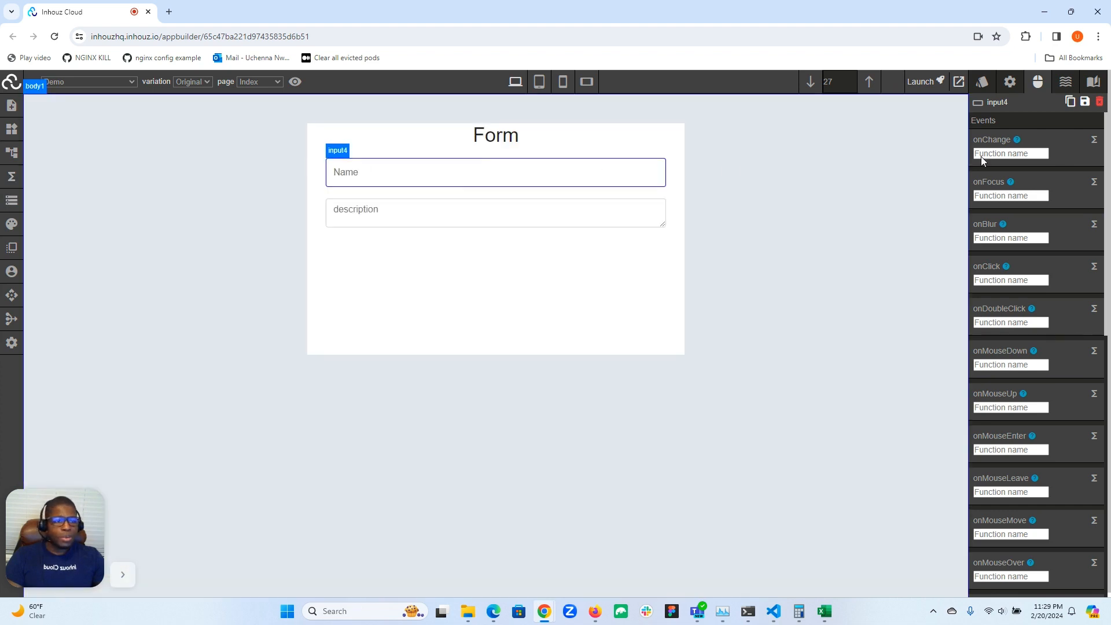
click(1008, 154)
text(basic)
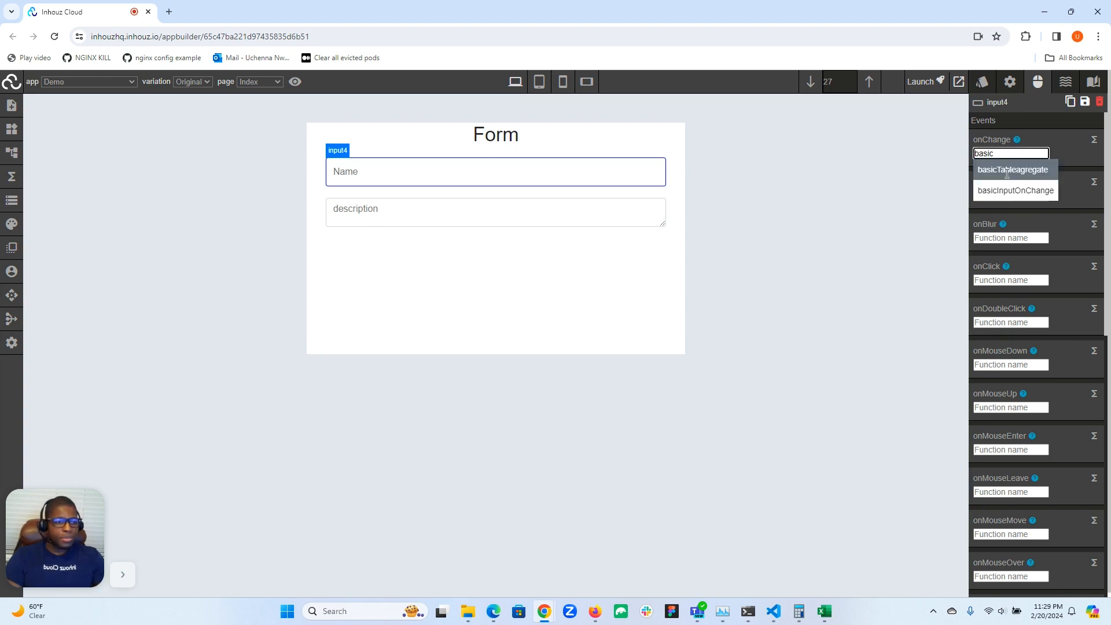
click(1008, 194)
Set the onChange function's appDataField argument to the text "name" and close the parameter editor
click(1073, 154)
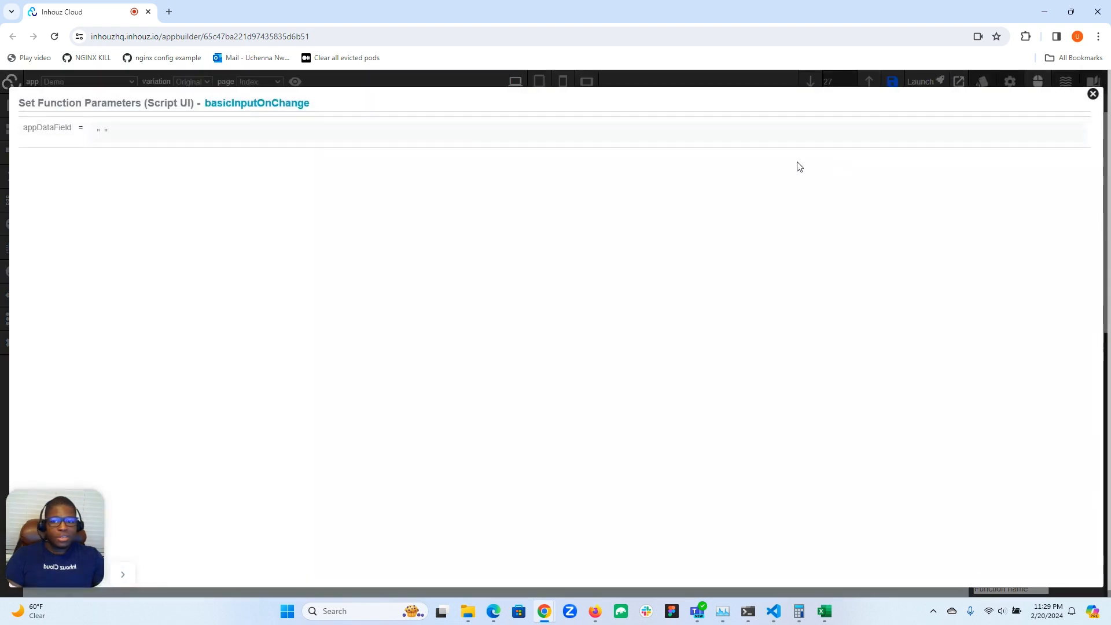
click(102, 136)
click(120, 158)
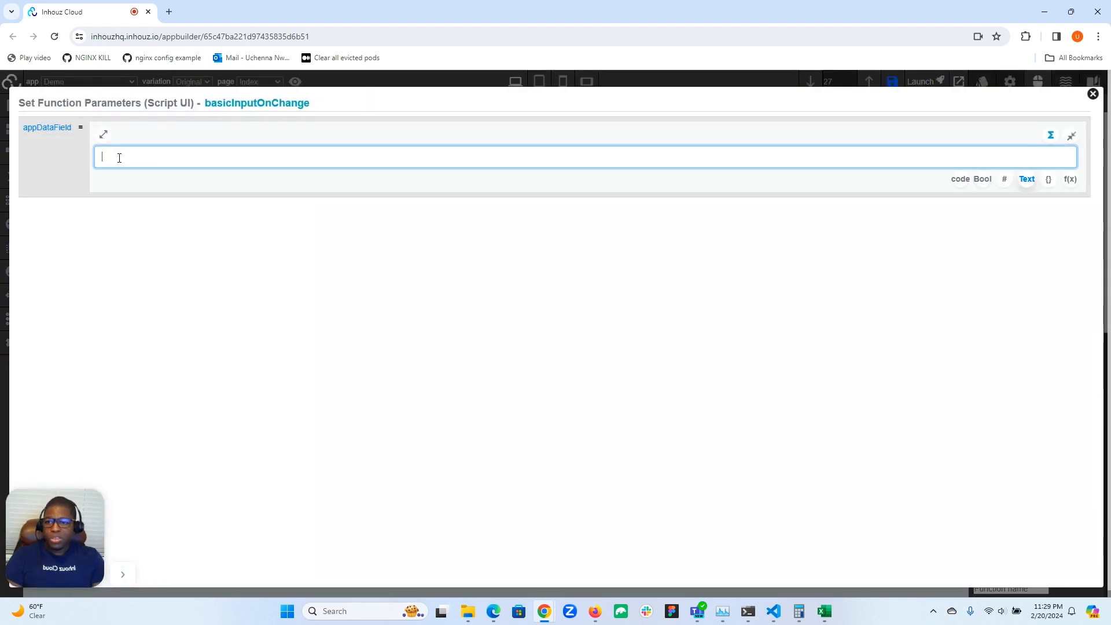
text(name)
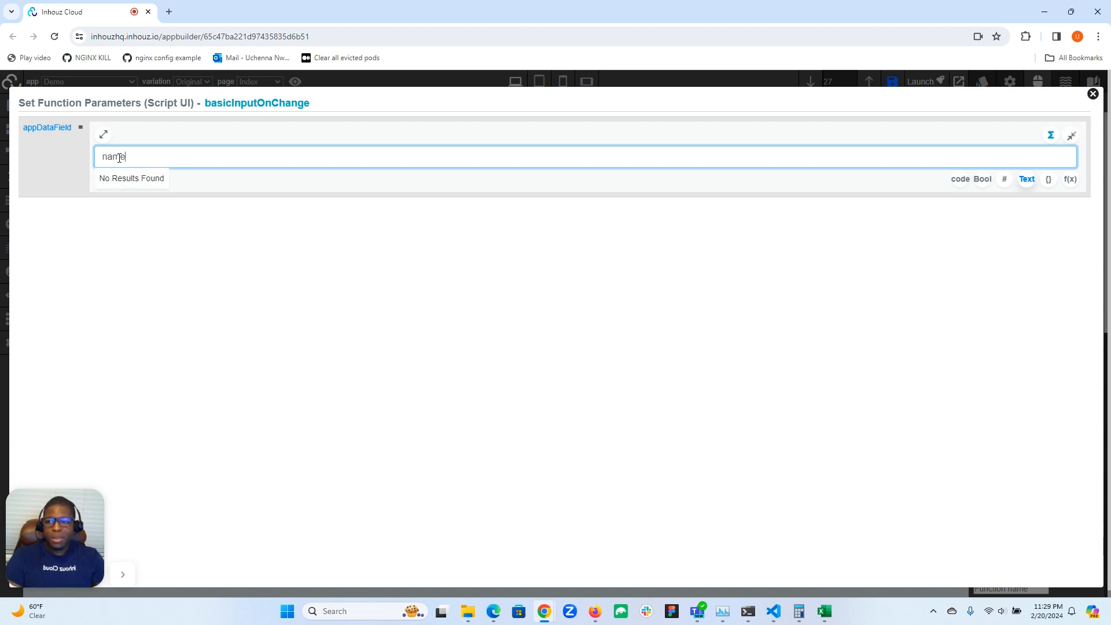
click(1094, 94)
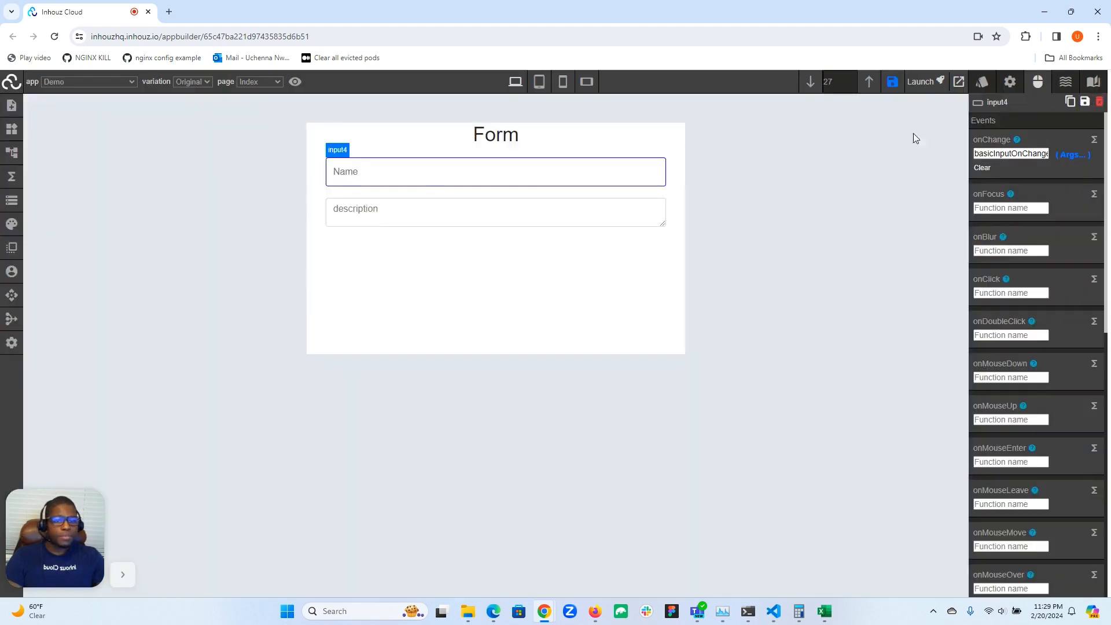
Test the onChange function by entering a first name in the Name input, and check the attributes of the input and the description textarea
click(397, 177)
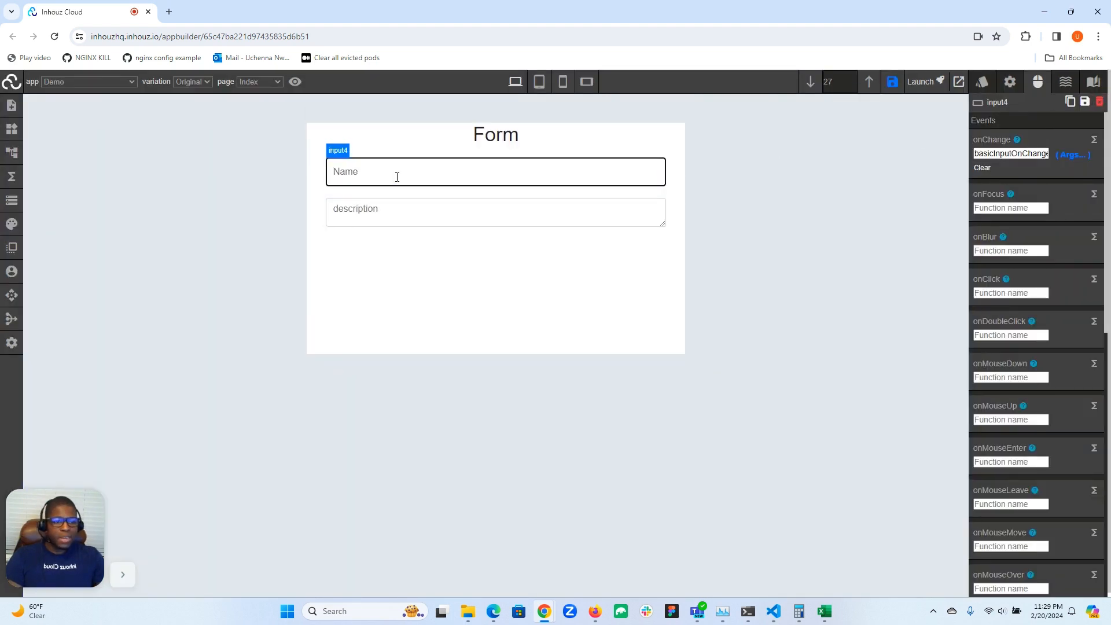
text(Micheal)
key(Return)
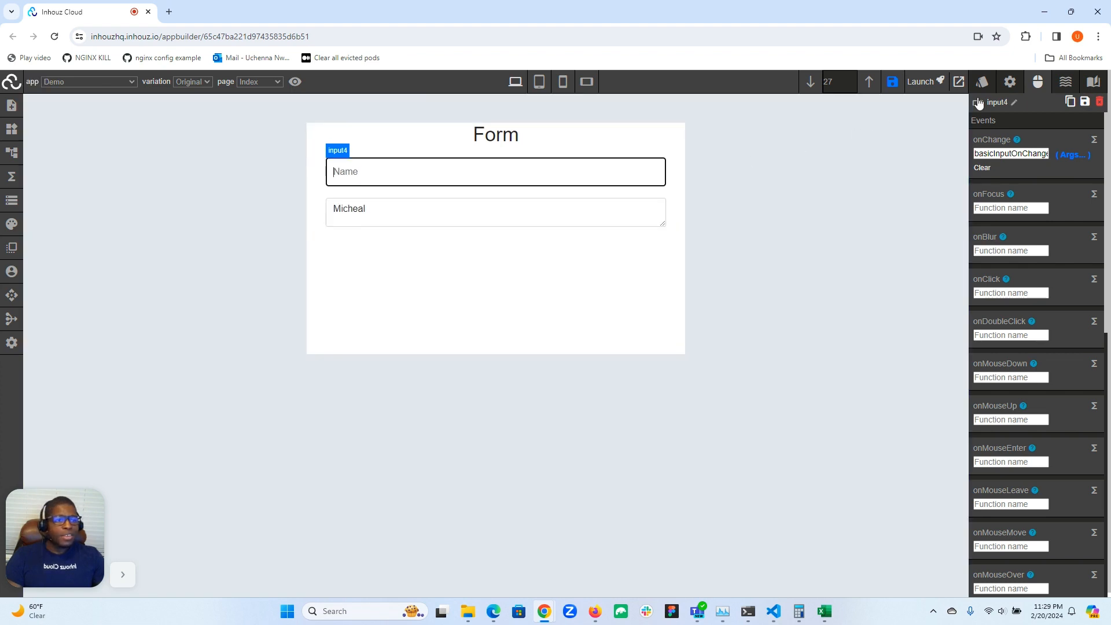
click(999, 88)
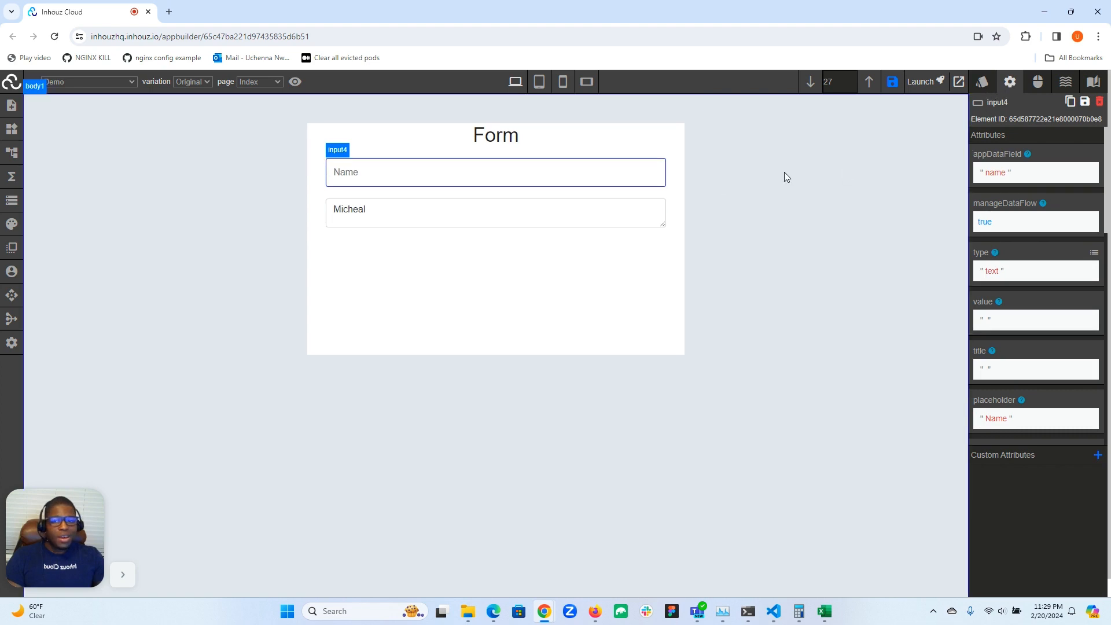
click(370, 215)
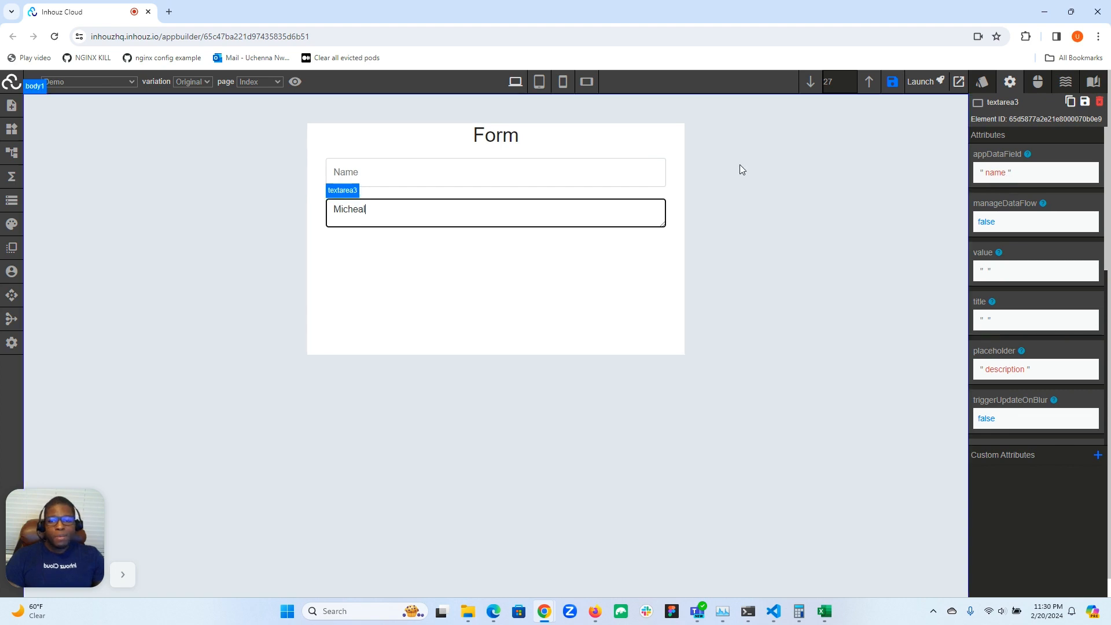
Set the Name input's value attribute to the code expression PARAMETER.App_Data.name
click(485, 172)
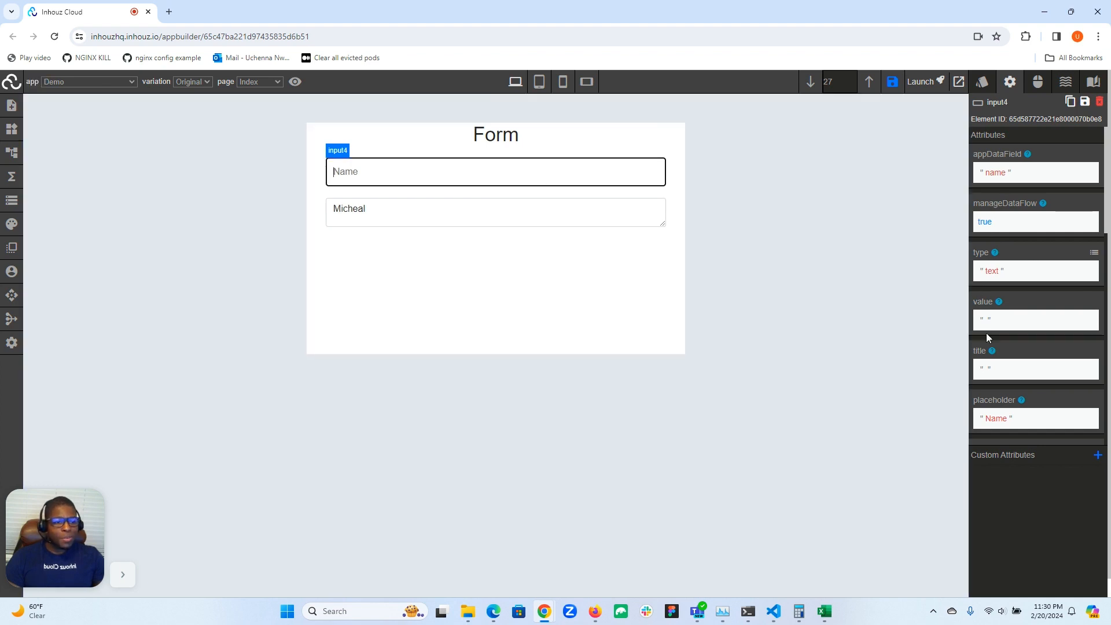
click(987, 324)
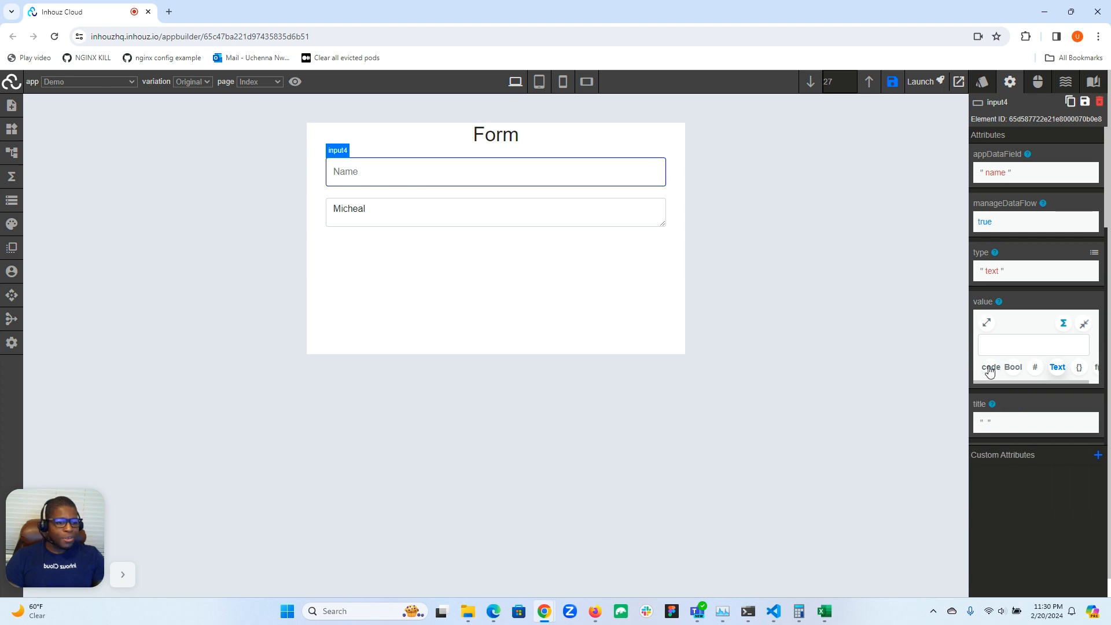
click(991, 368)
click(987, 324)
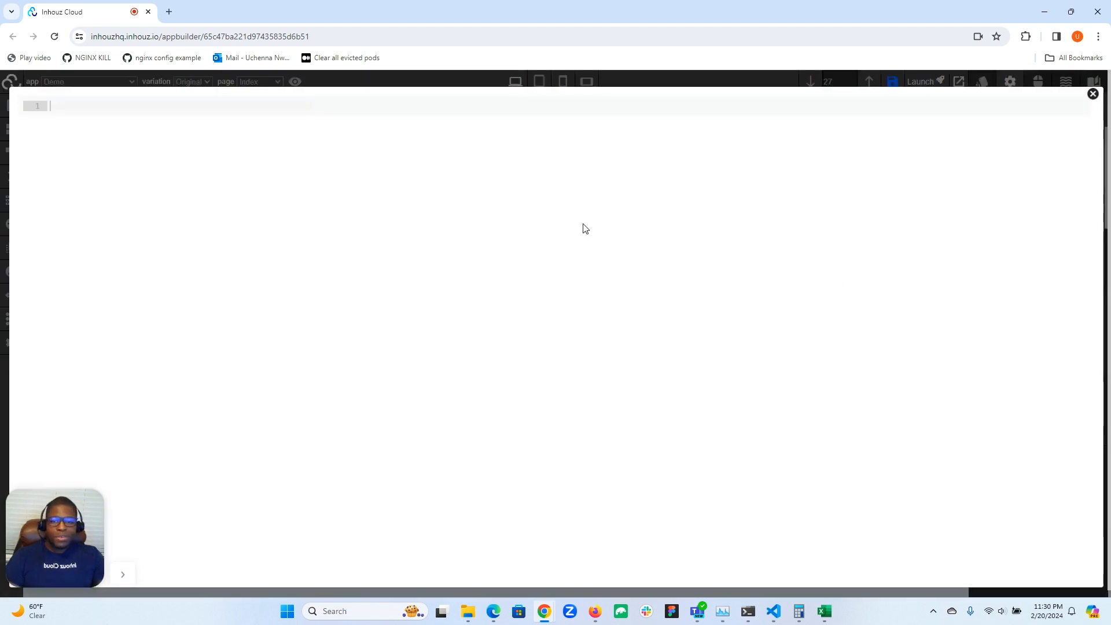
text(PARAMETER)
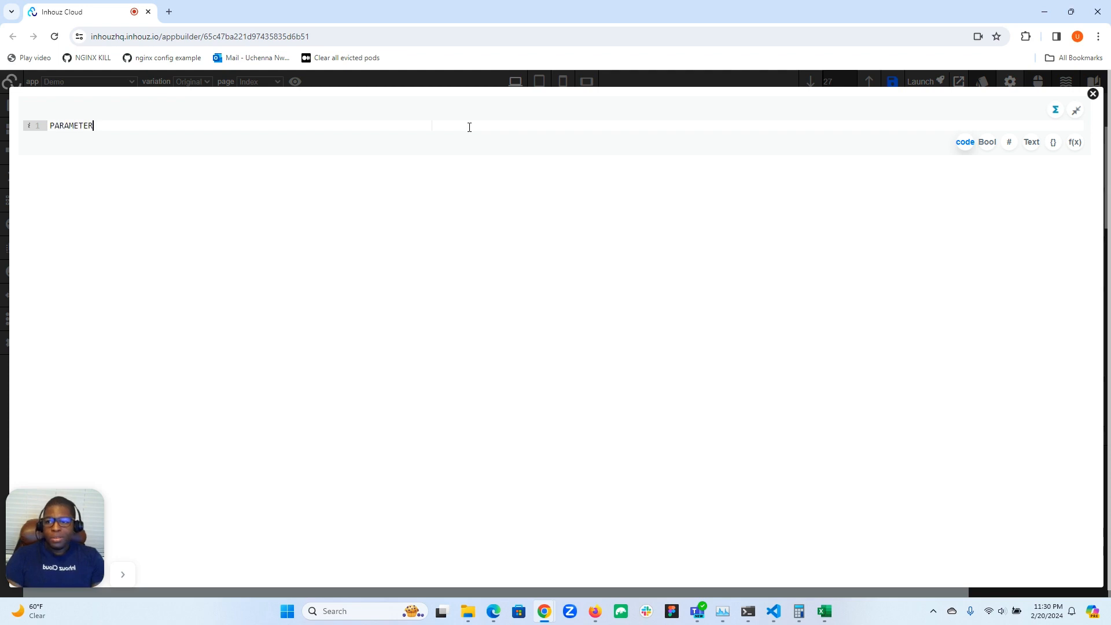
text(.App)
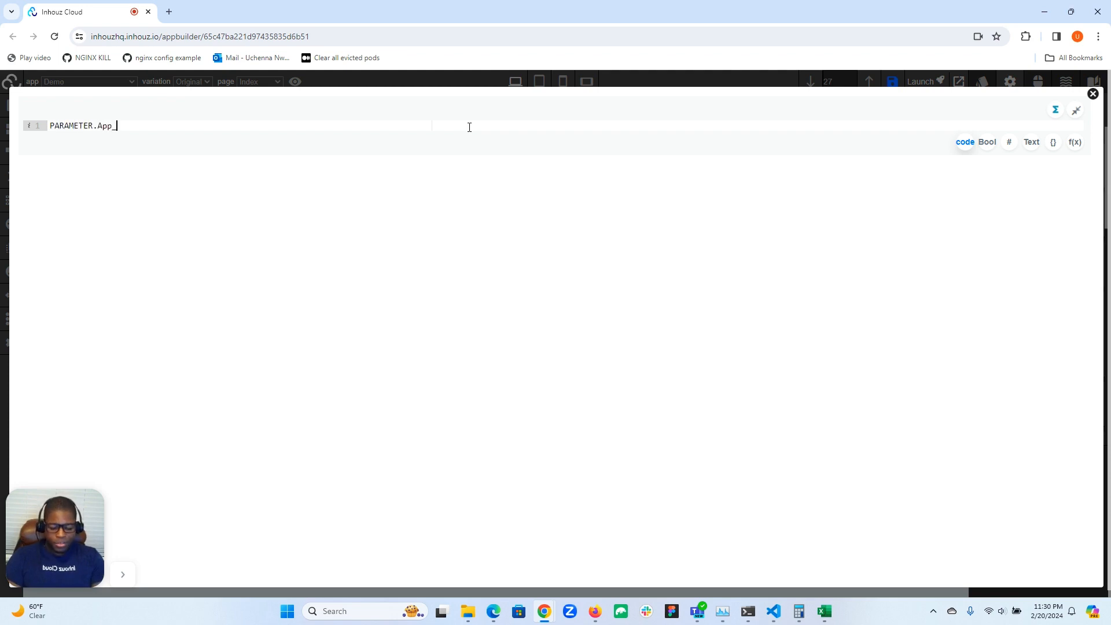
text(_Data.NAME)
key(BackSpace)
key(BackSpace)
key(BackSpace)
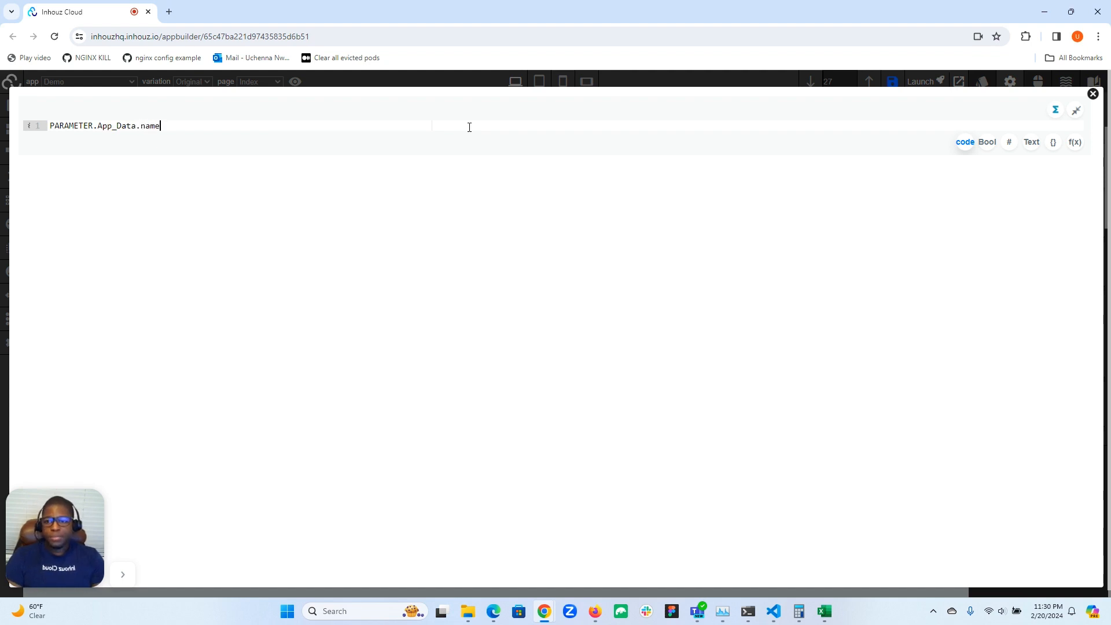
click(1094, 93)
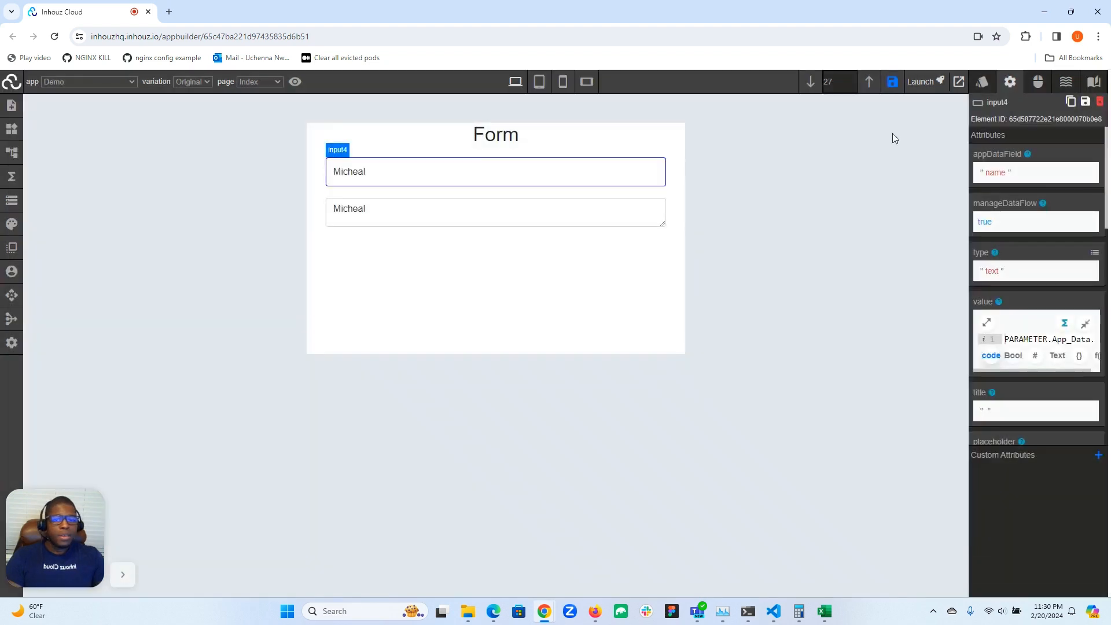
Test the value binding by adding a surname to the text in the Name input
click(412, 175)
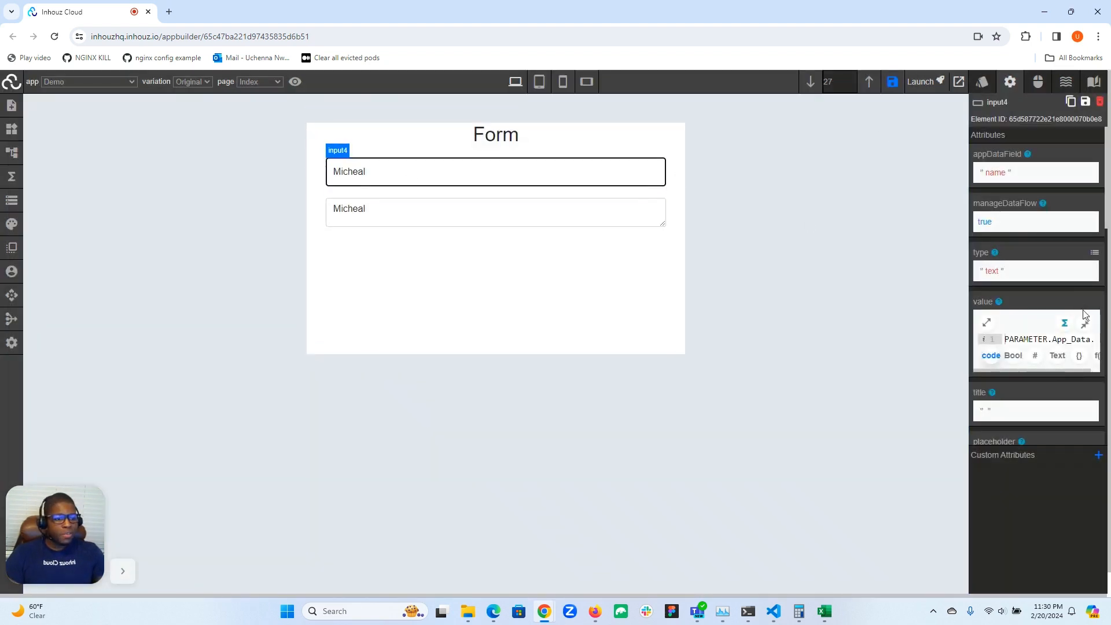
click(473, 168)
text(Johnson)
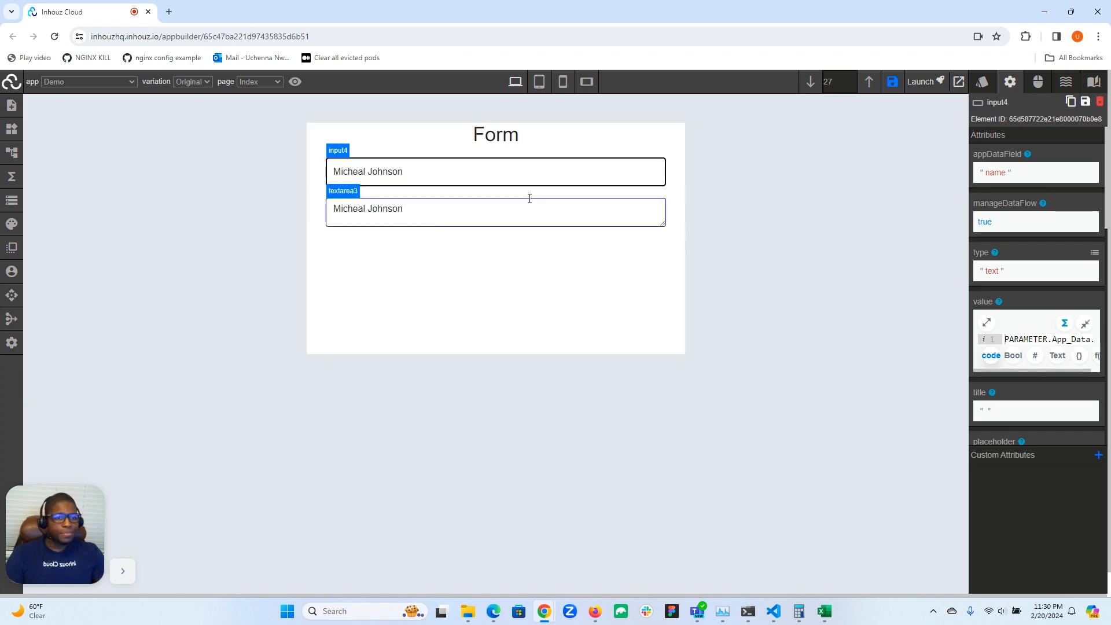
Enable triggerUpdateOnBlur in the Name input's attributes
click(982, 81)
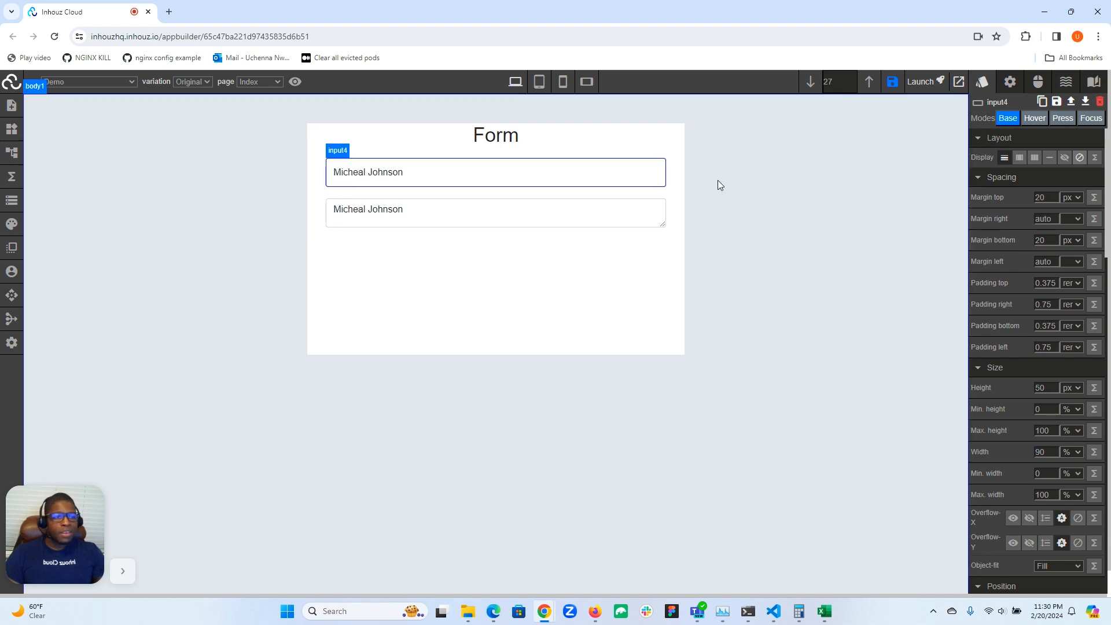
click(1010, 81)
scroll(1001, 277, down, 3)
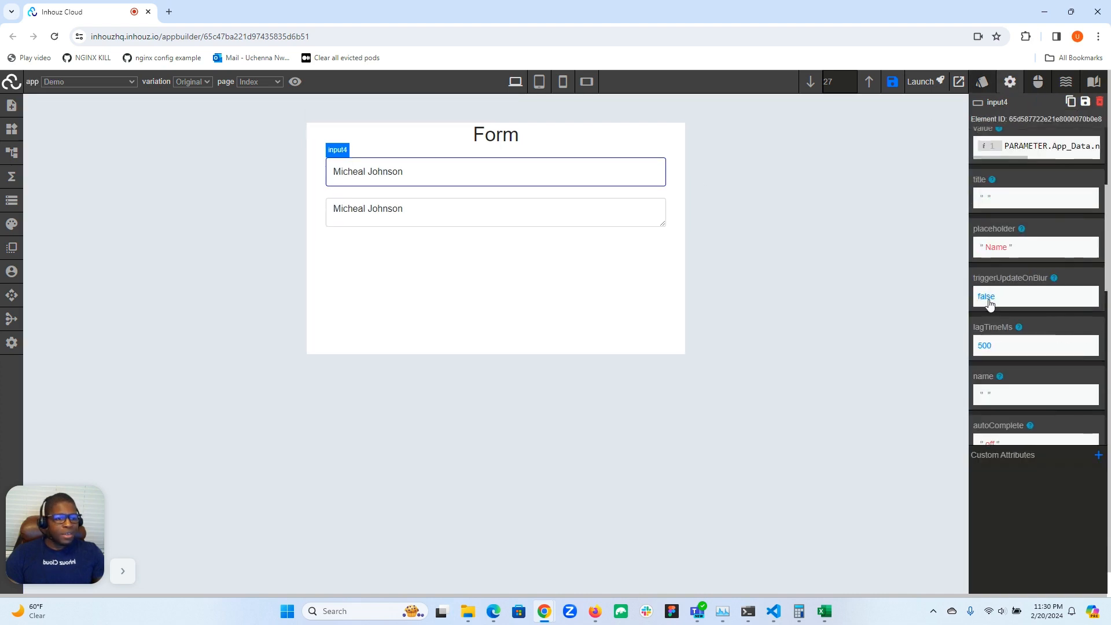
click(989, 300)
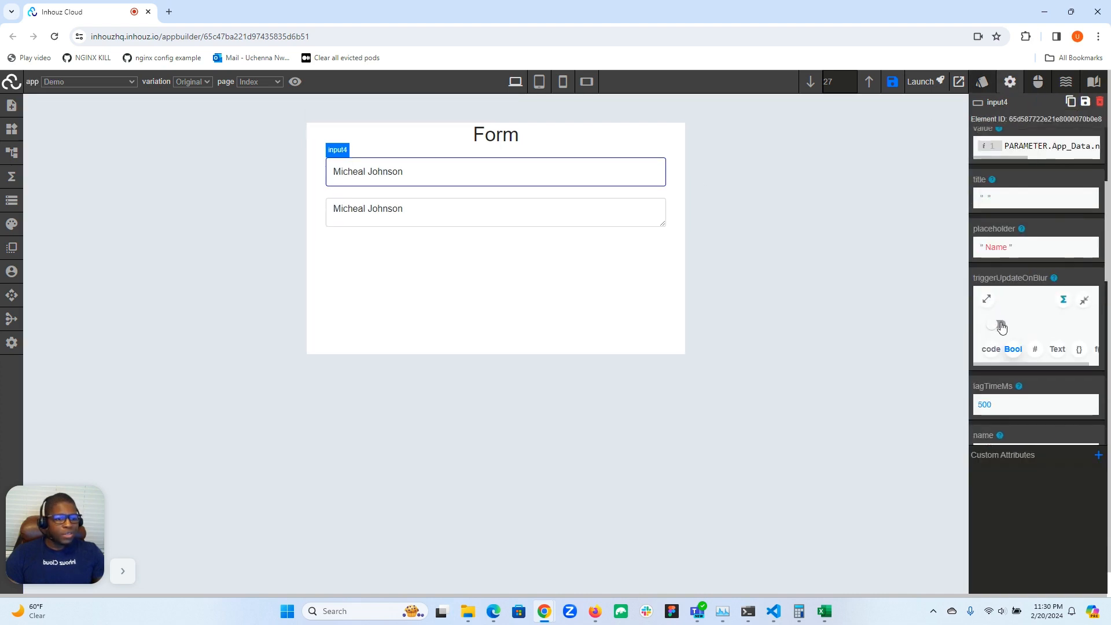
click(1000, 325)
Test updating on blur by adding another name to the Name input's text and moving focus out of the field
click(401, 172)
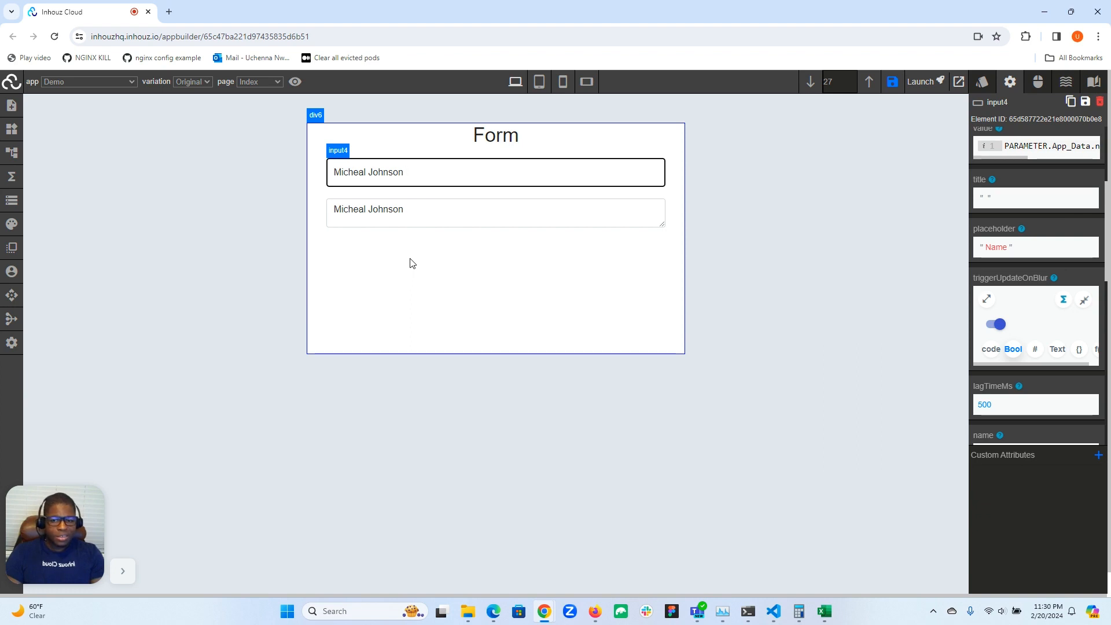
text(Ronald)
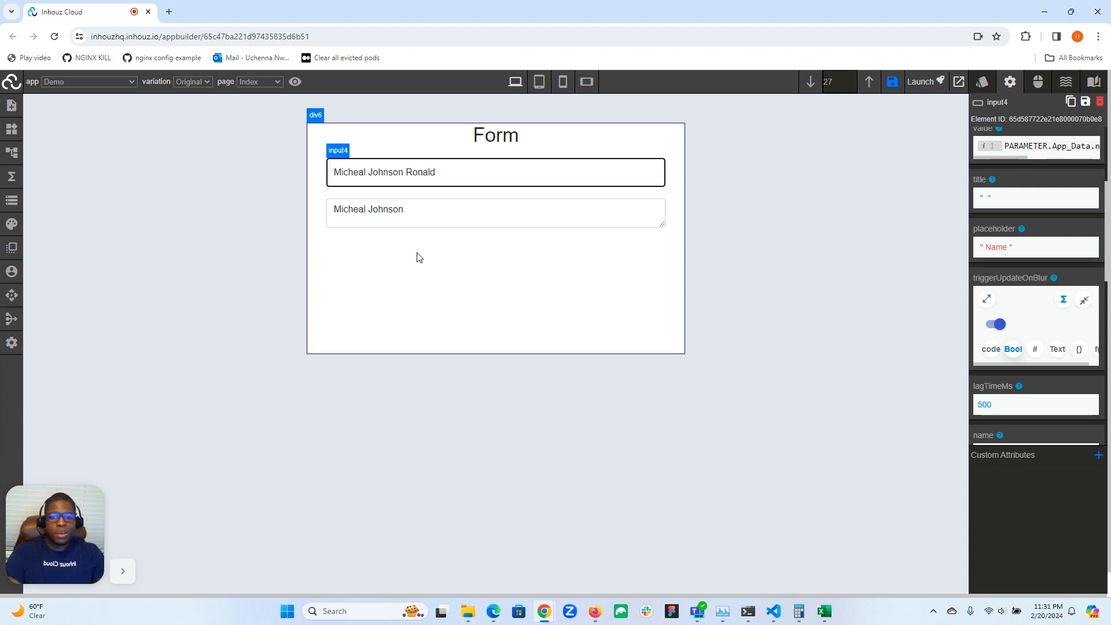
click(446, 254)
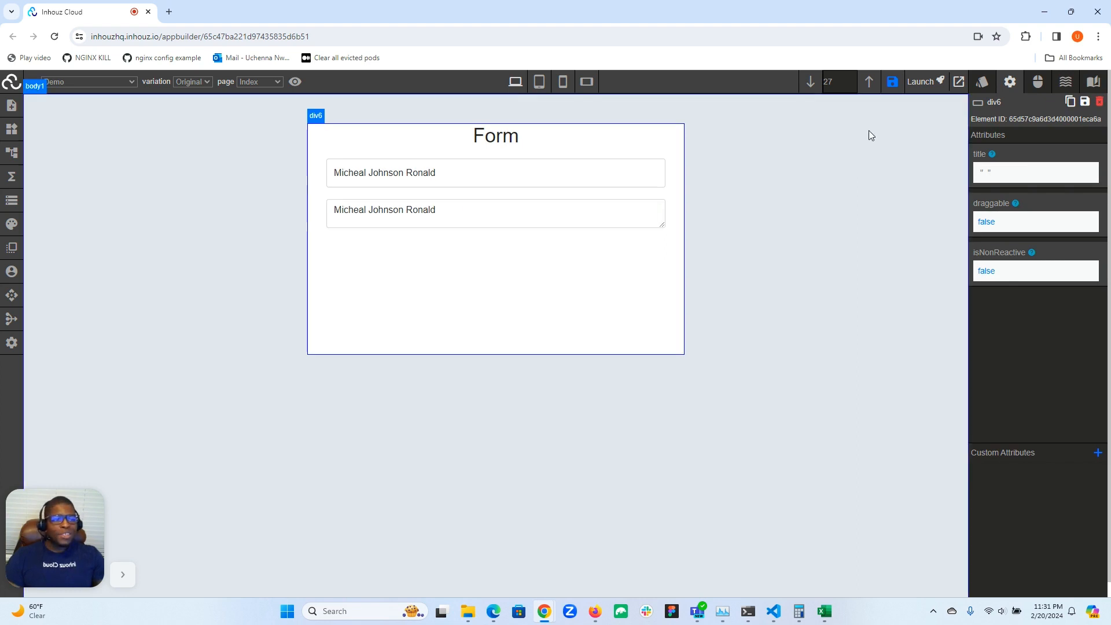
Review the Name input's styles, events and attributes, including triggerUpdateOnBlur, lagTimeMs, readOnly and required
click(984, 85)
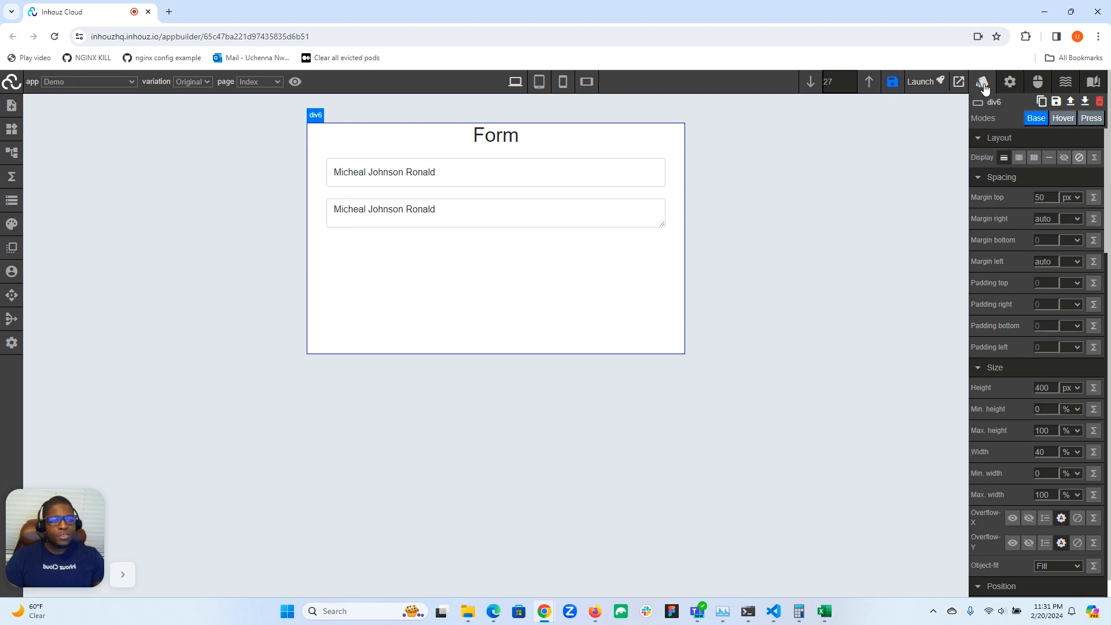
click(616, 172)
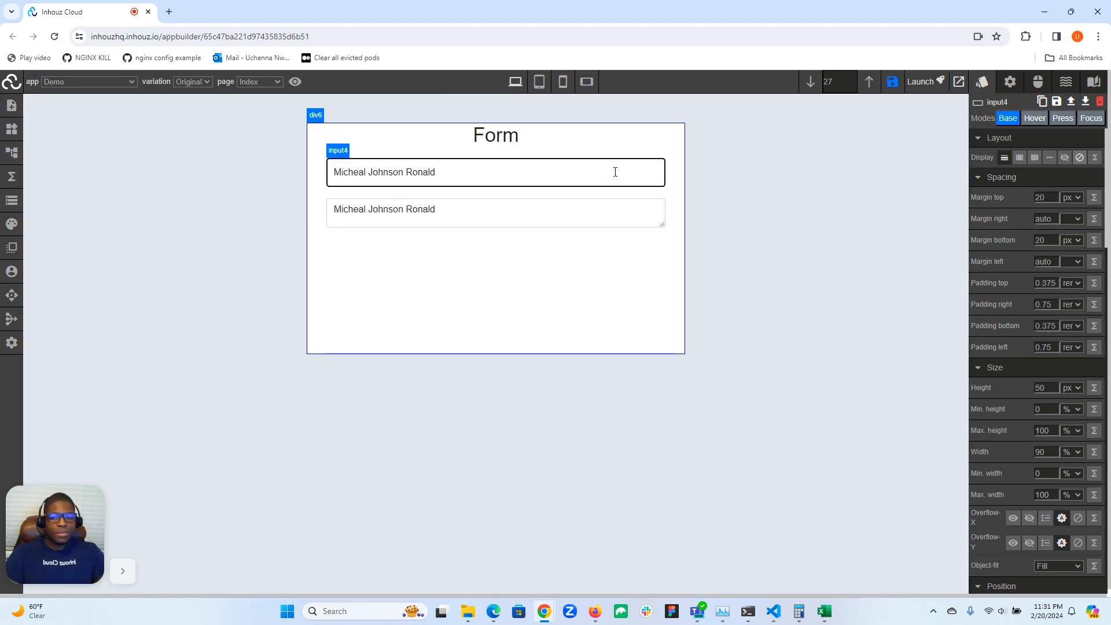
click(1010, 82)
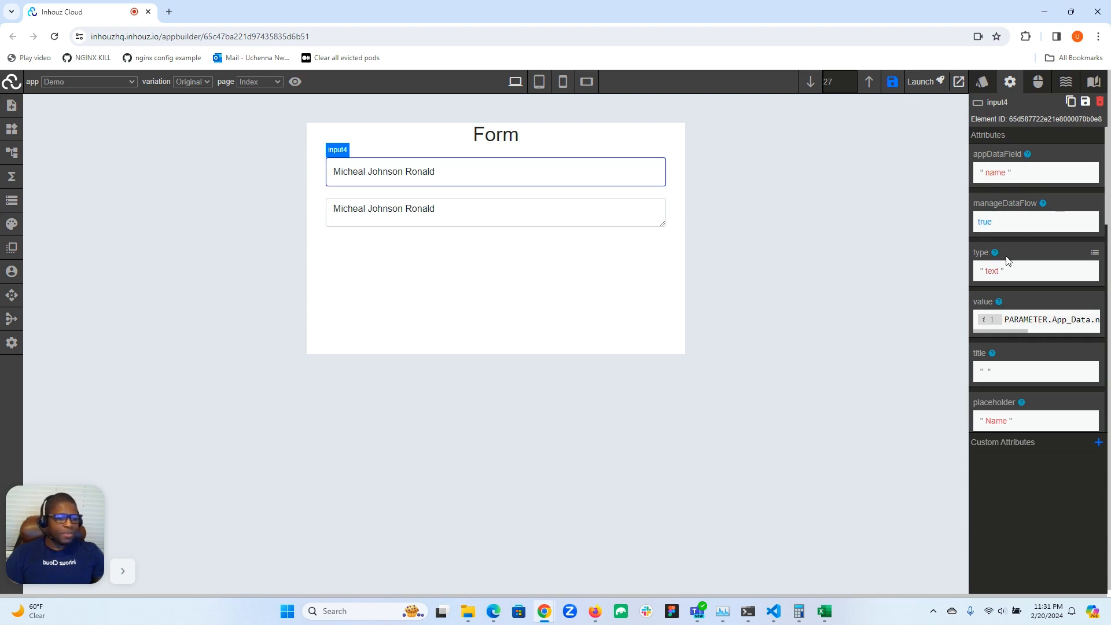
click(1038, 88)
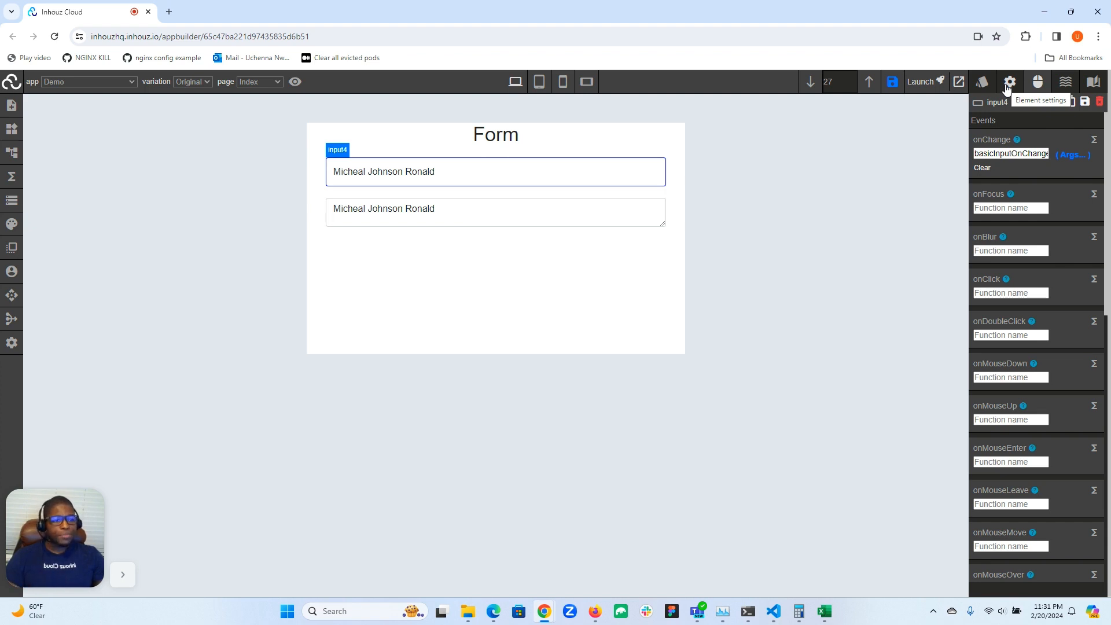
click(982, 82)
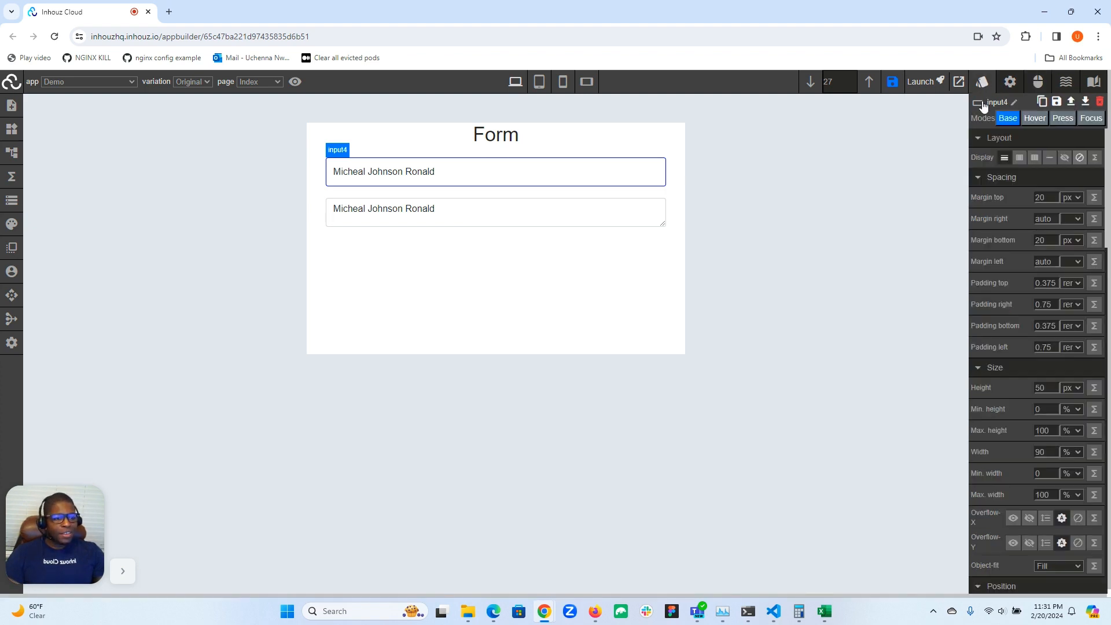
click(1019, 85)
scroll(1011, 215, down, 5)
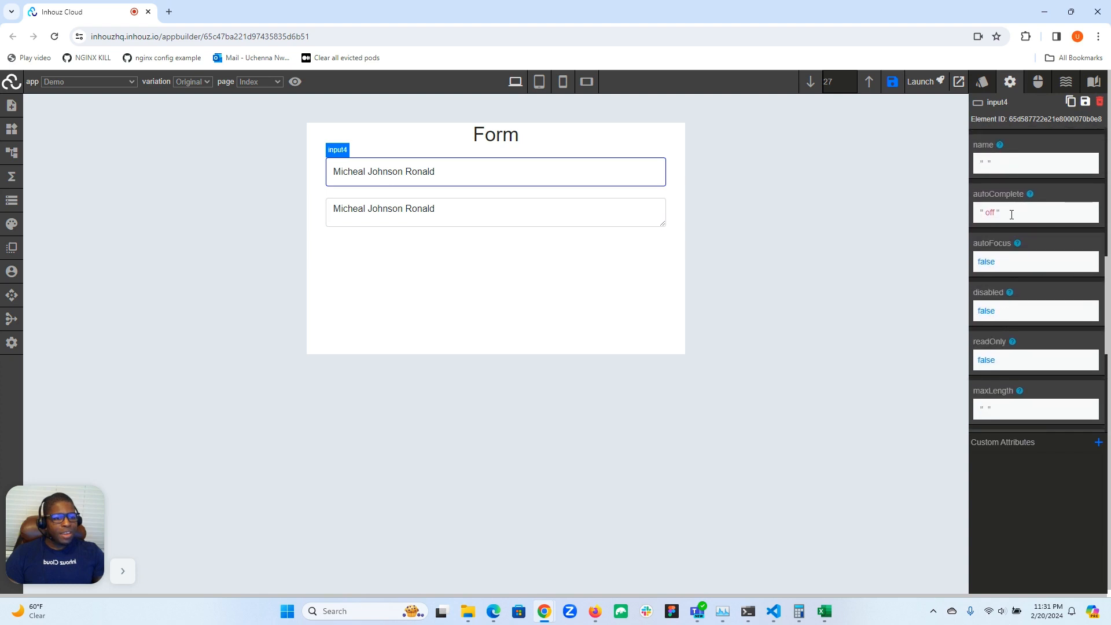
scroll(1012, 218, up, 2)
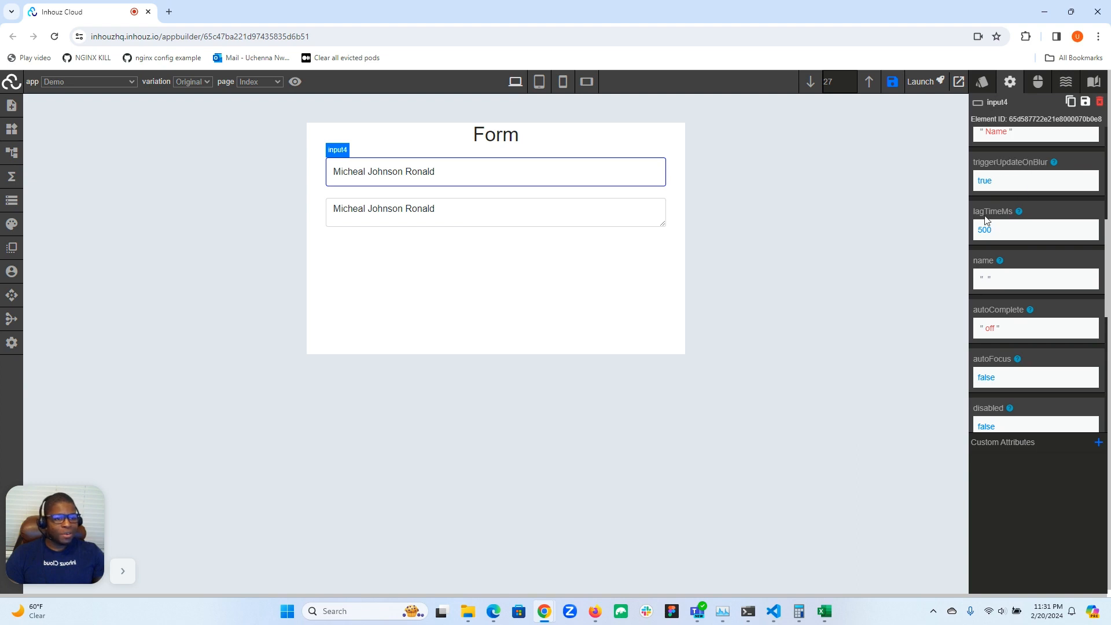
scroll(996, 216, down, 4)
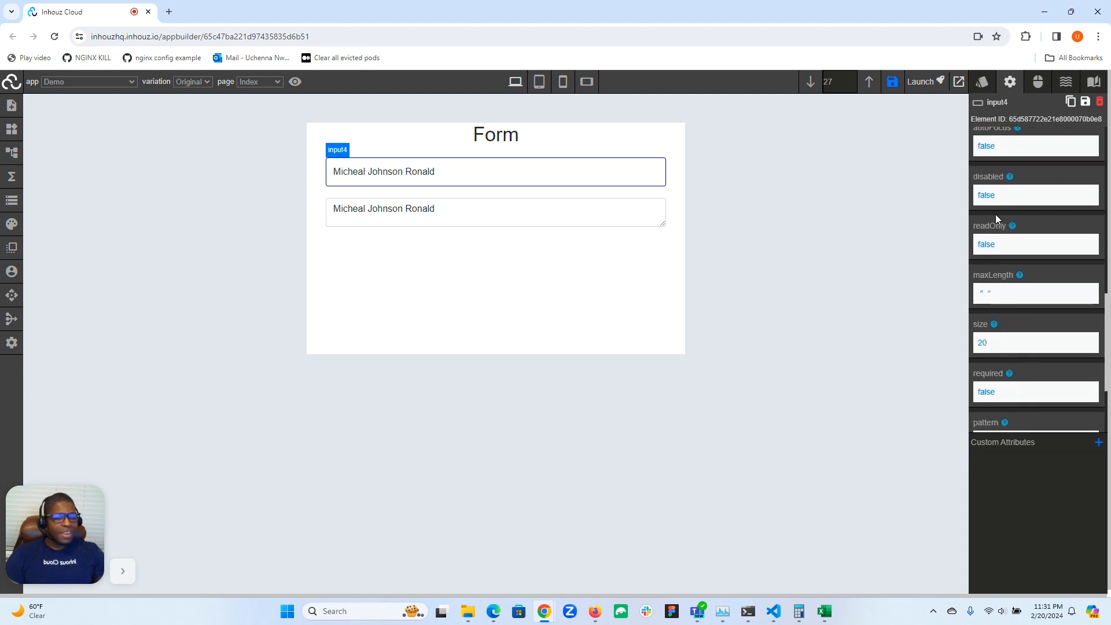